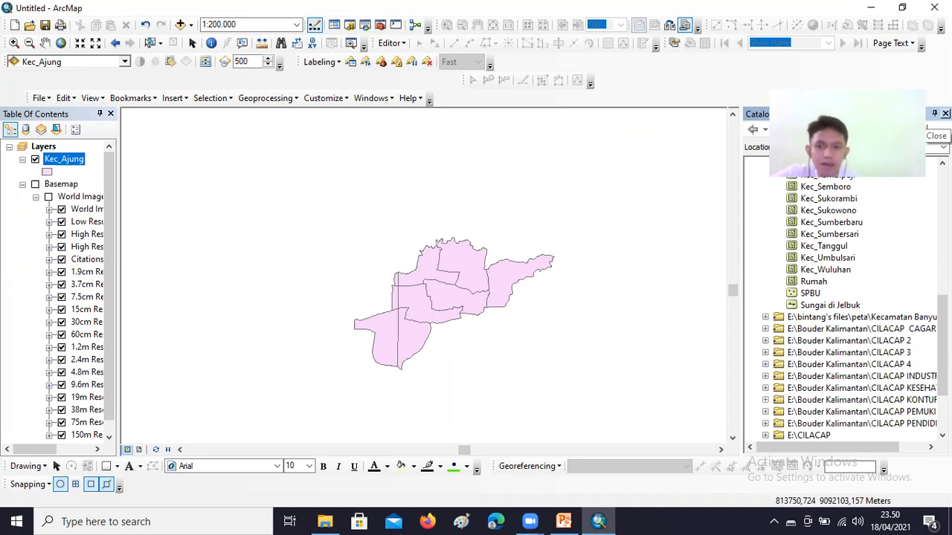
Browse the basemaps offered in the Add Basemap gallery and close it without adding one.
click(191, 26)
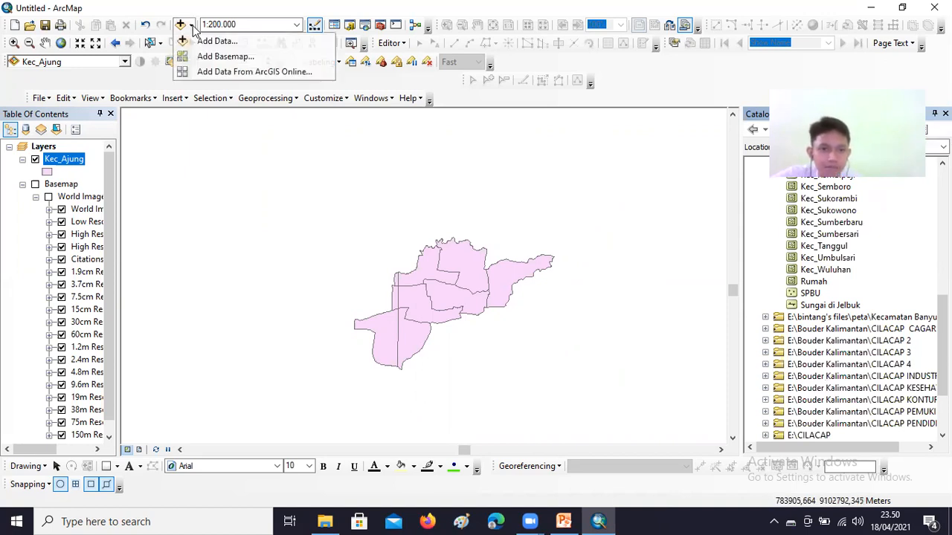
click(223, 57)
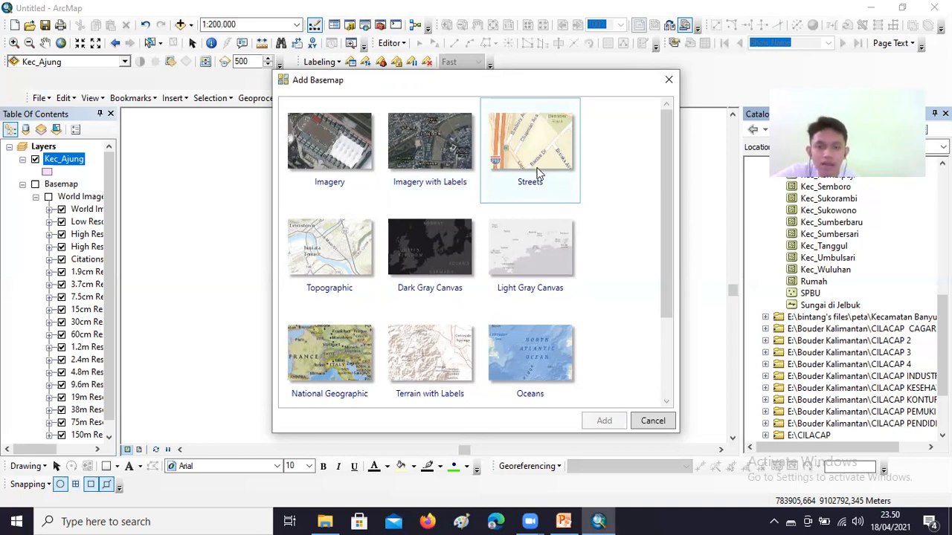
click(667, 404)
click(667, 402)
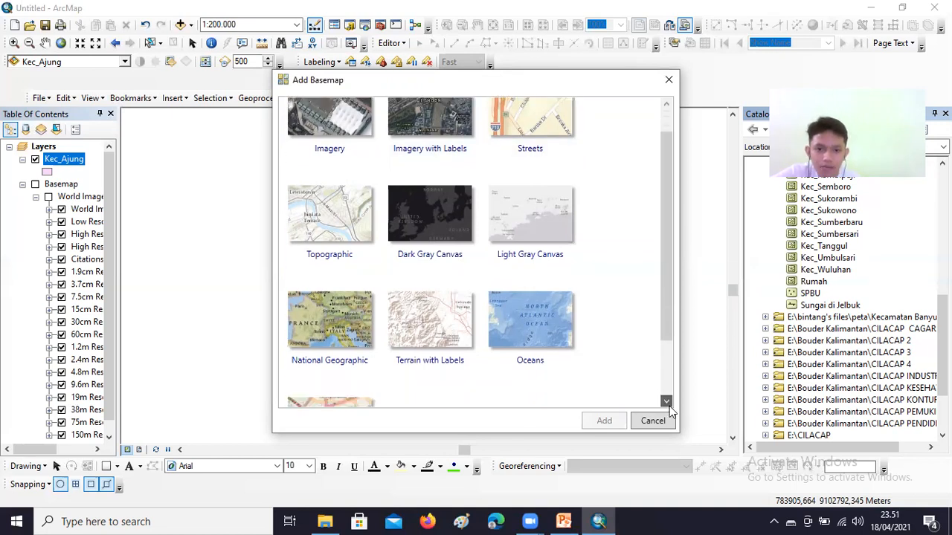
click(667, 402)
click(667, 402)
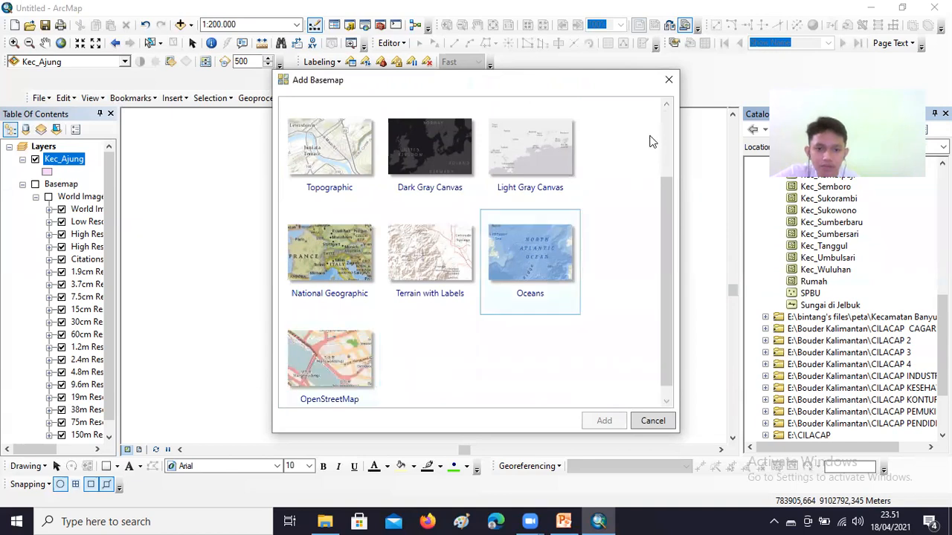
click(667, 105)
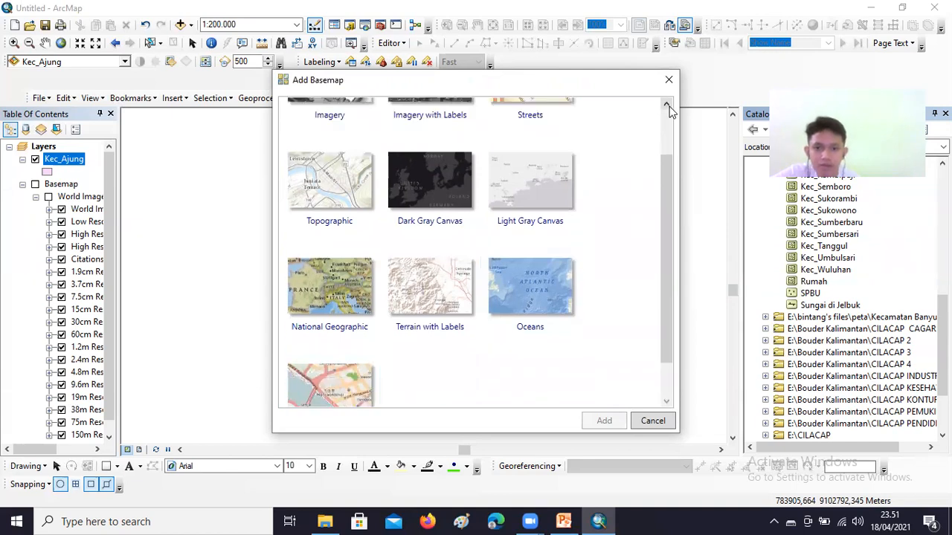
click(667, 105)
click(668, 106)
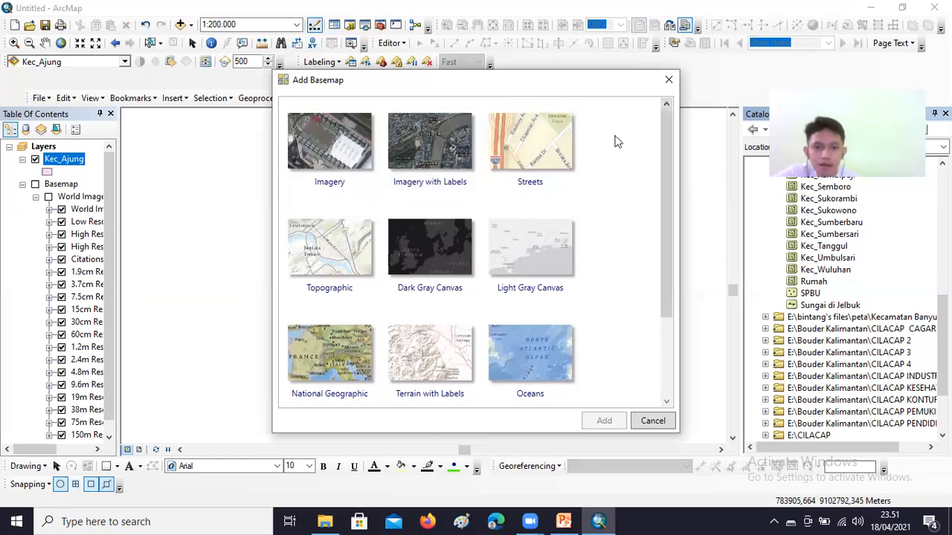
click(365, 196)
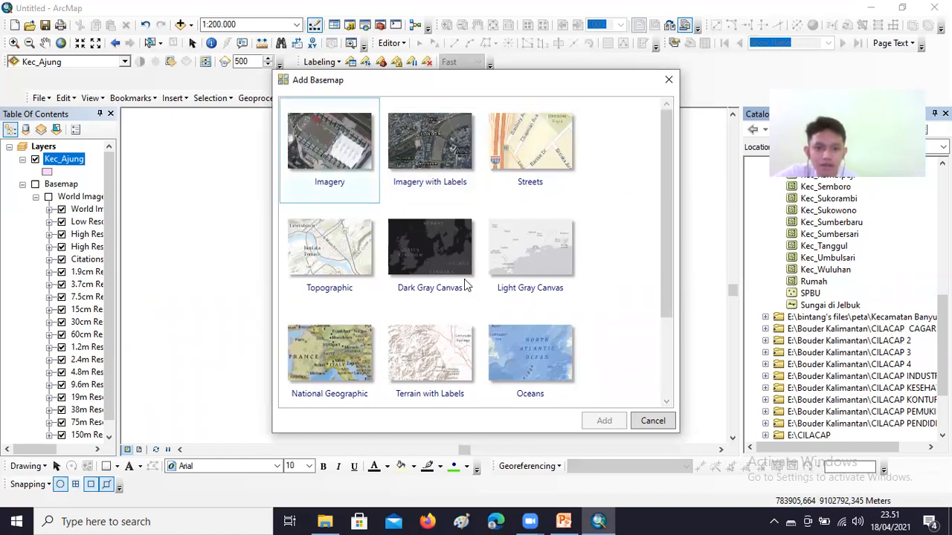
click(652, 422)
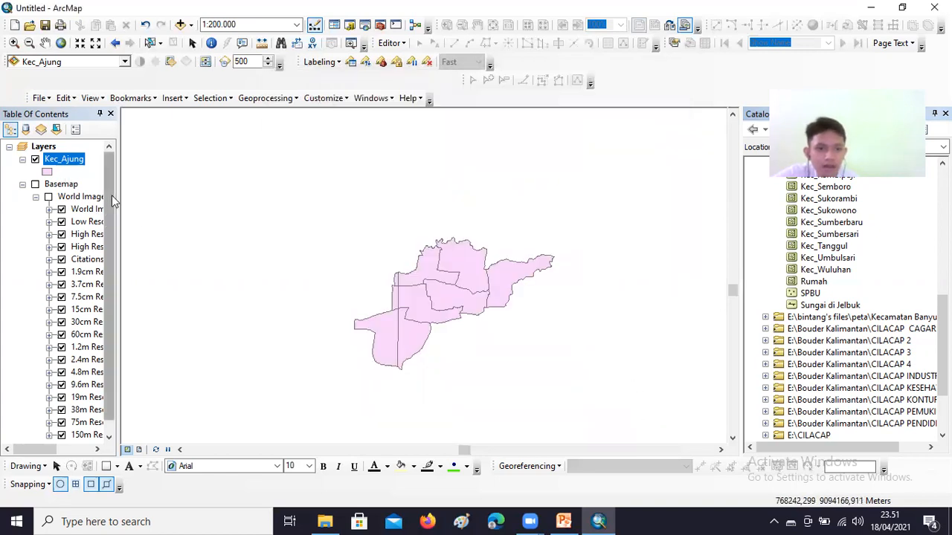
Turn on the Basemap layer so that its World Imagery displays beneath the Kec_Ajung boundaries.
drag(113, 218, 113, 256)
scroll(112, 183, up, 1)
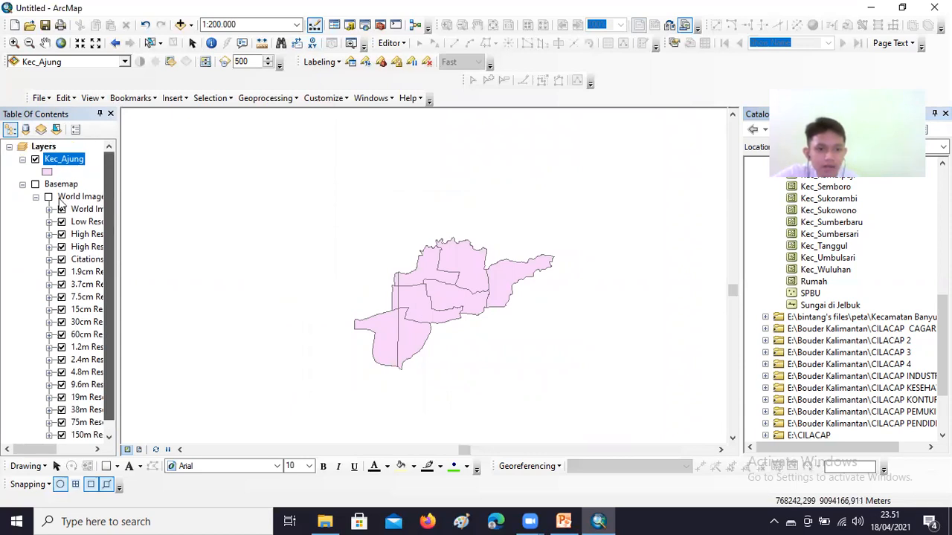
click(35, 185)
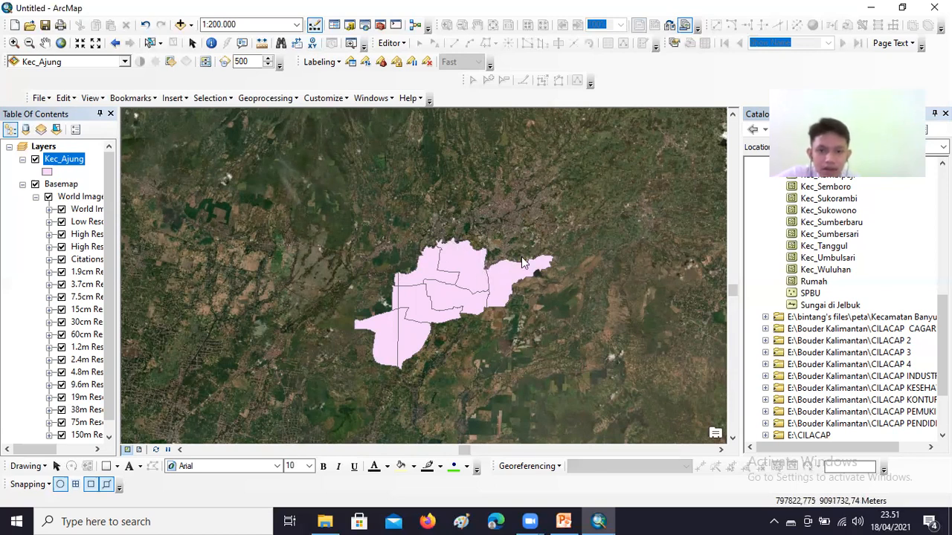
scroll(828, 269, up, 5)
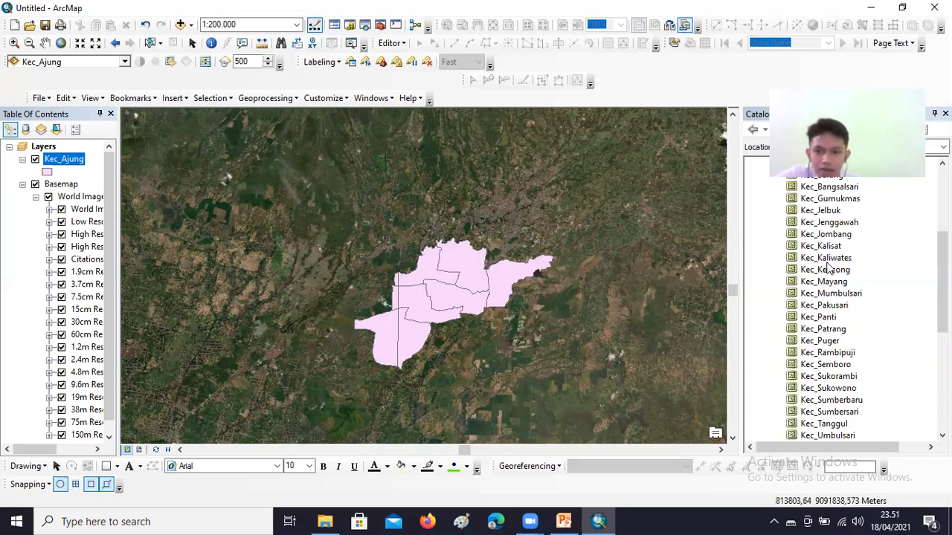
scroll(828, 269, up, 5)
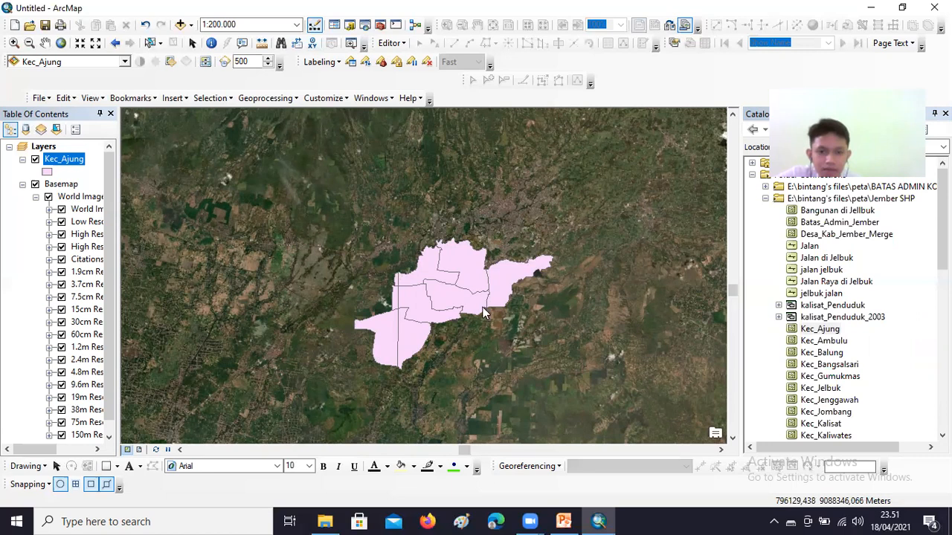
Change the Kec_Ajung layer symbol to Hollow with a black outline of width 2.
click(44, 171)
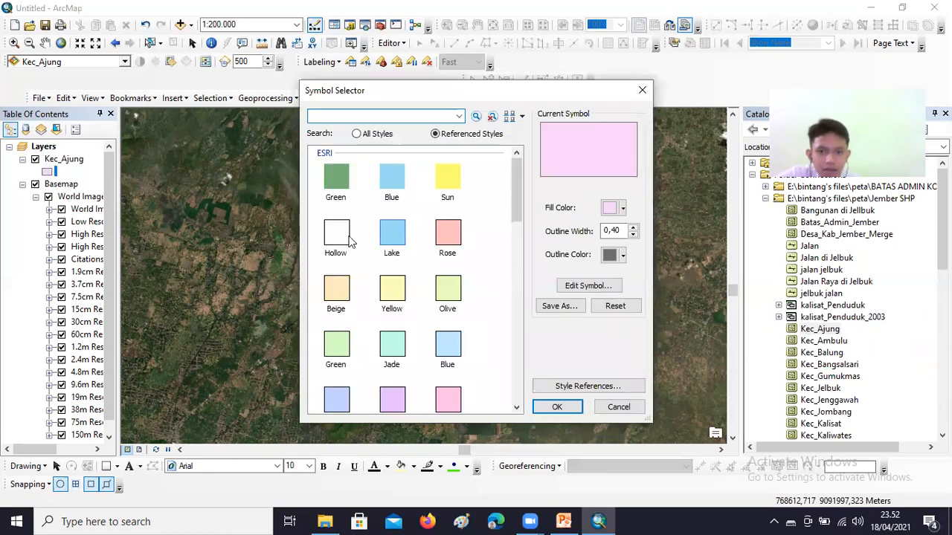
click(344, 238)
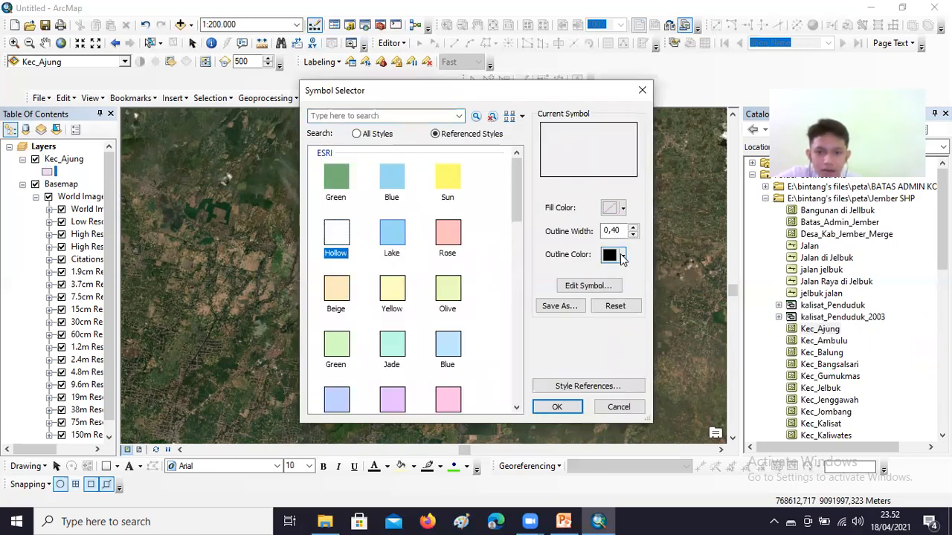
drag(620, 234, 601, 235)
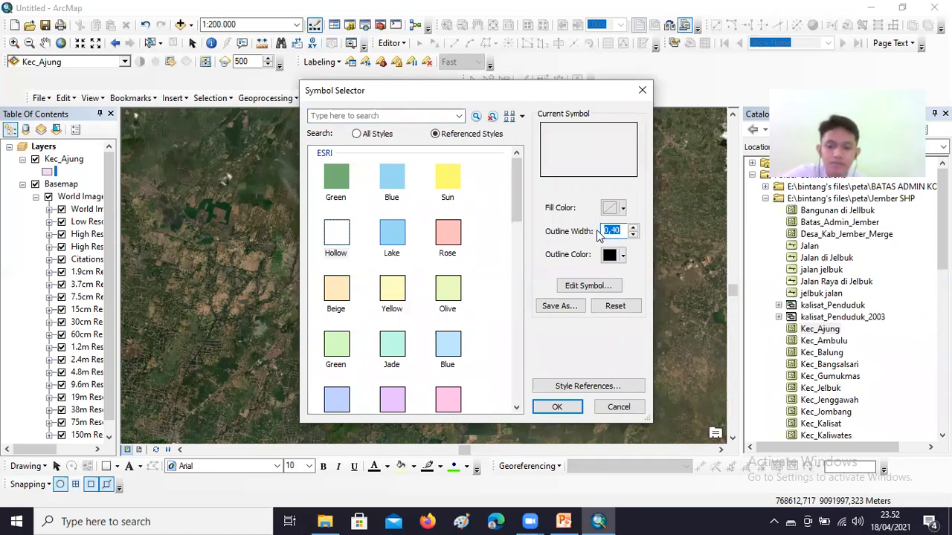
key(BackSpace)
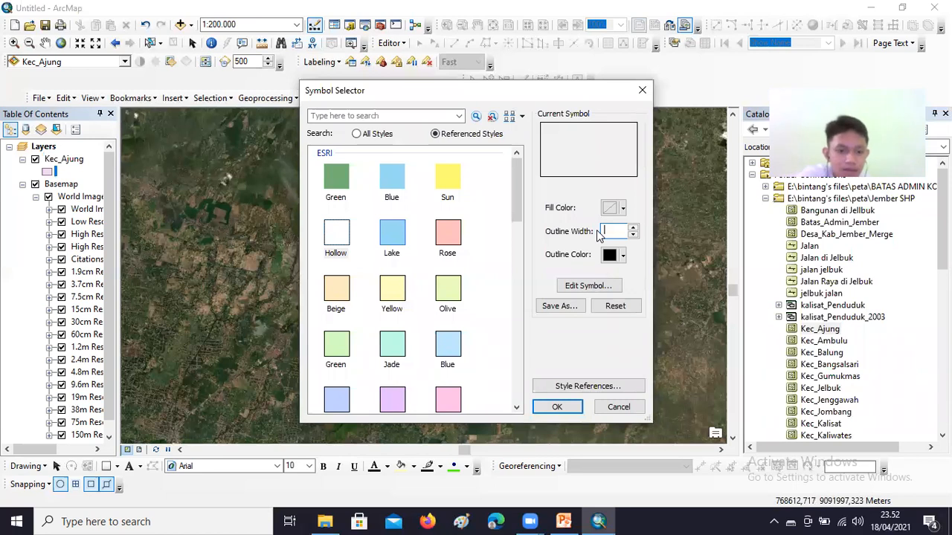
text(2)
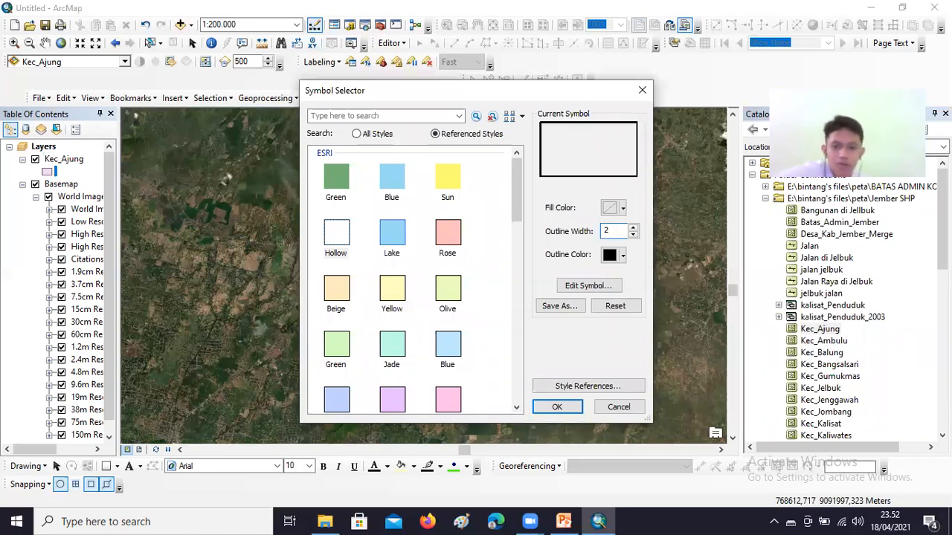
click(621, 256)
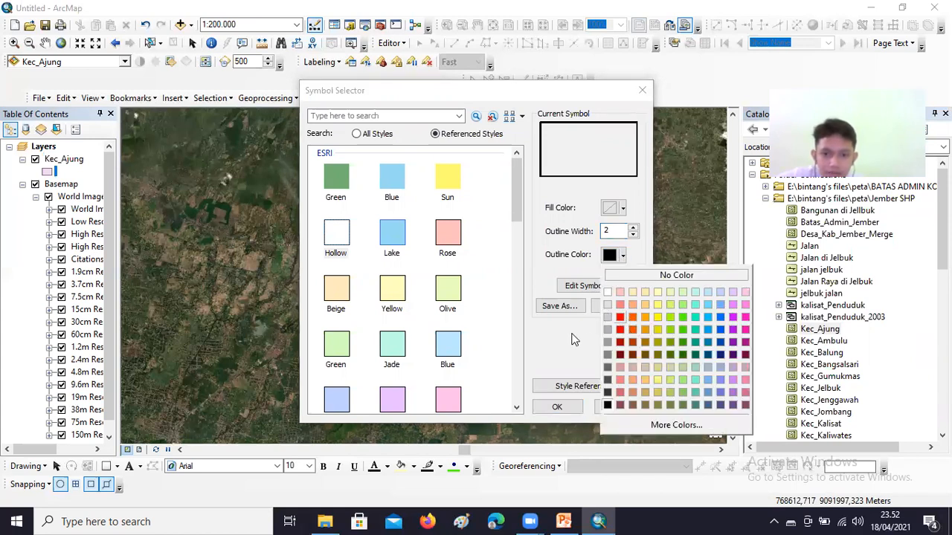
click(561, 408)
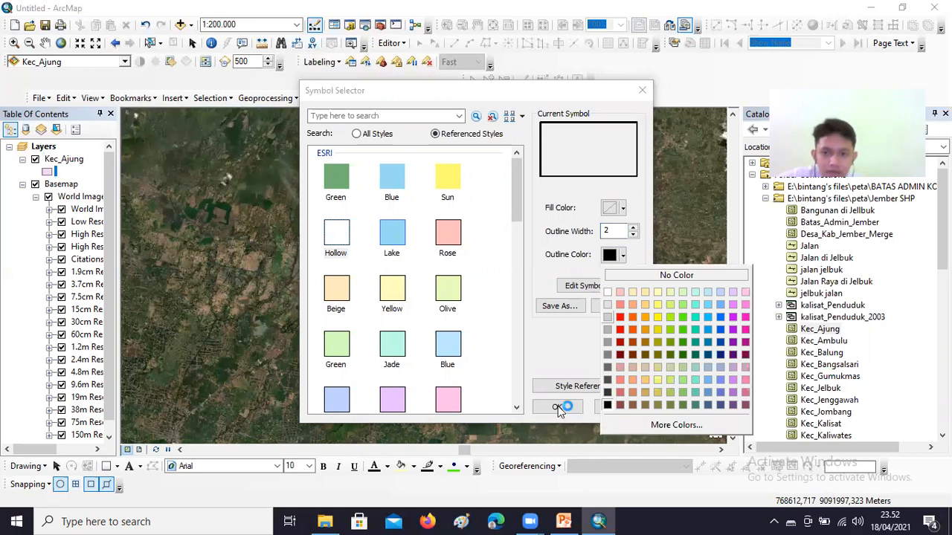
click(562, 408)
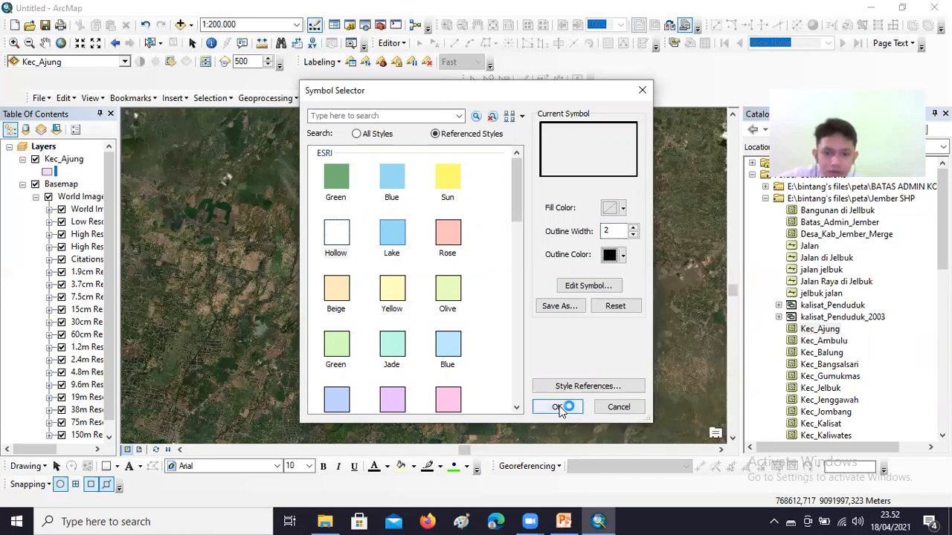
click(559, 408)
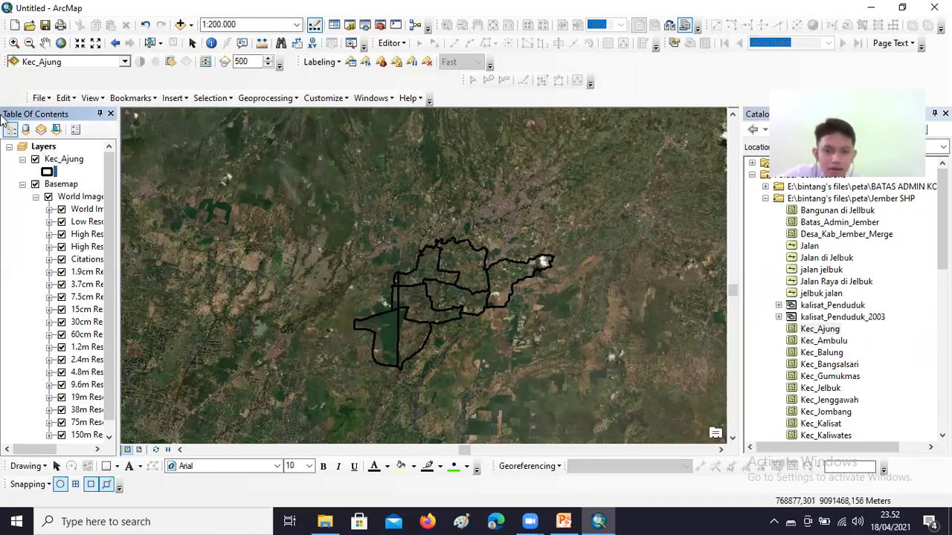
Zoom in on the central part of the Kec_Ajung boundaries over the satellite imagery.
click(13, 43)
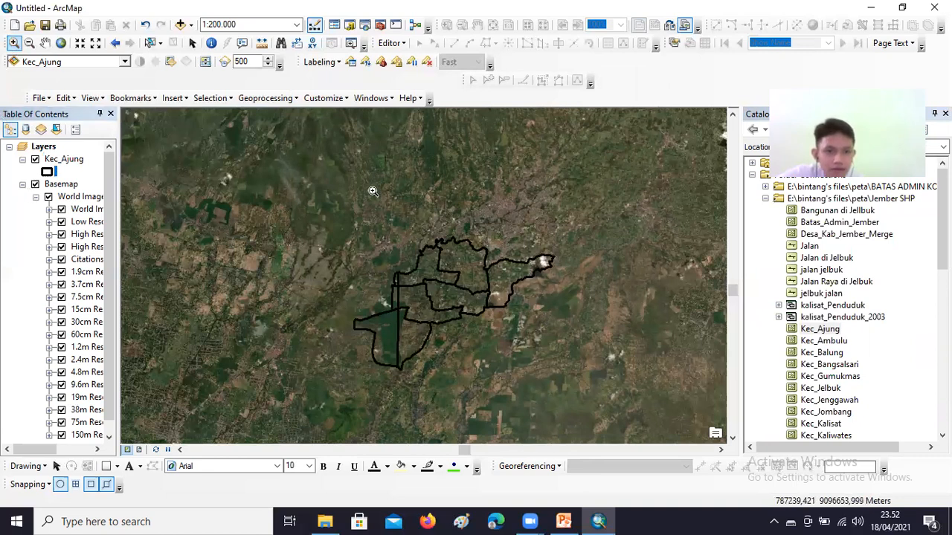
click(508, 377)
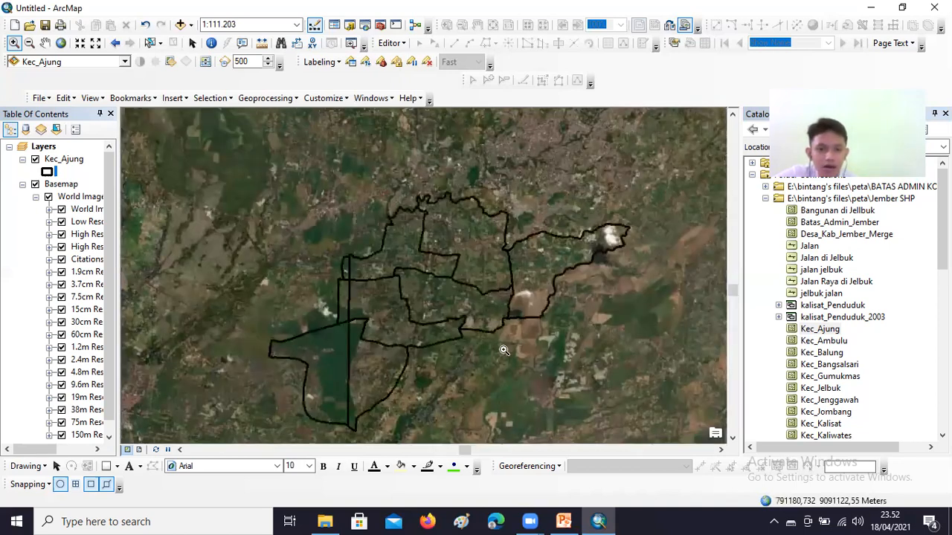
drag(390, 237, 503, 349)
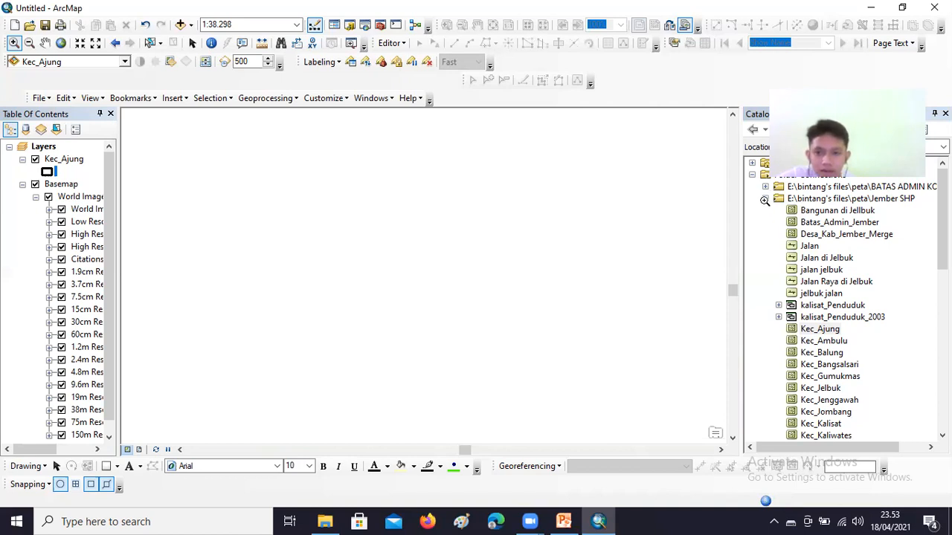
Start a new shapefile in the Jember SHP folder, name it spbu and choose Point as its feature type.
click(764, 200)
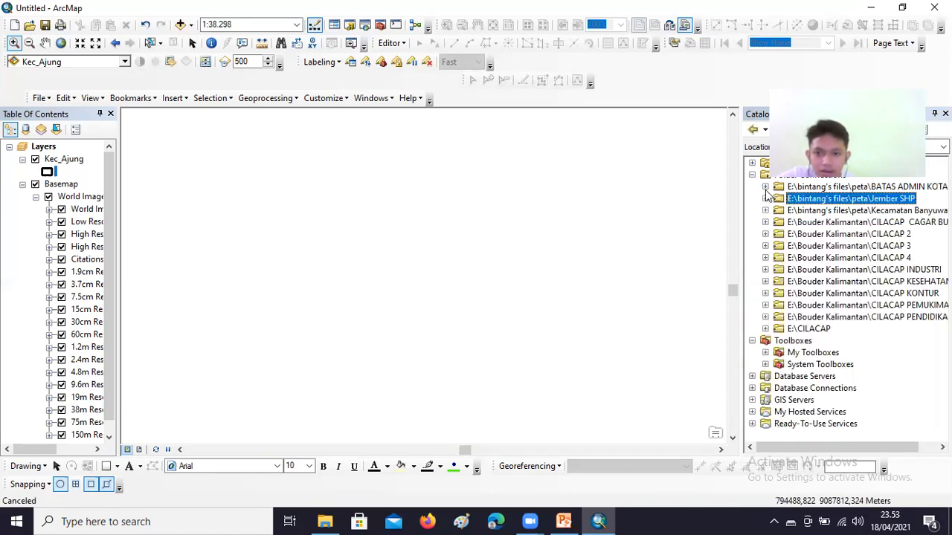
click(765, 199)
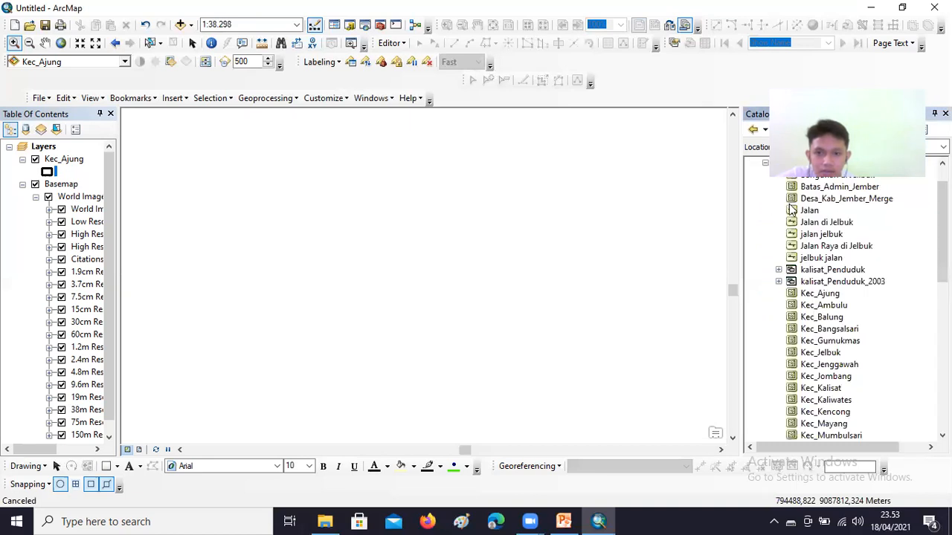
scroll(792, 210, up, 1)
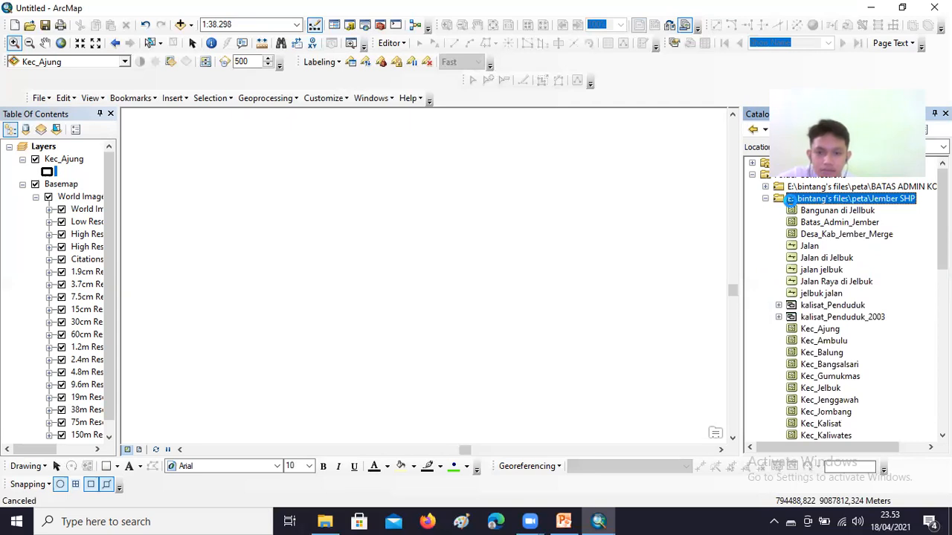
right_click(792, 205)
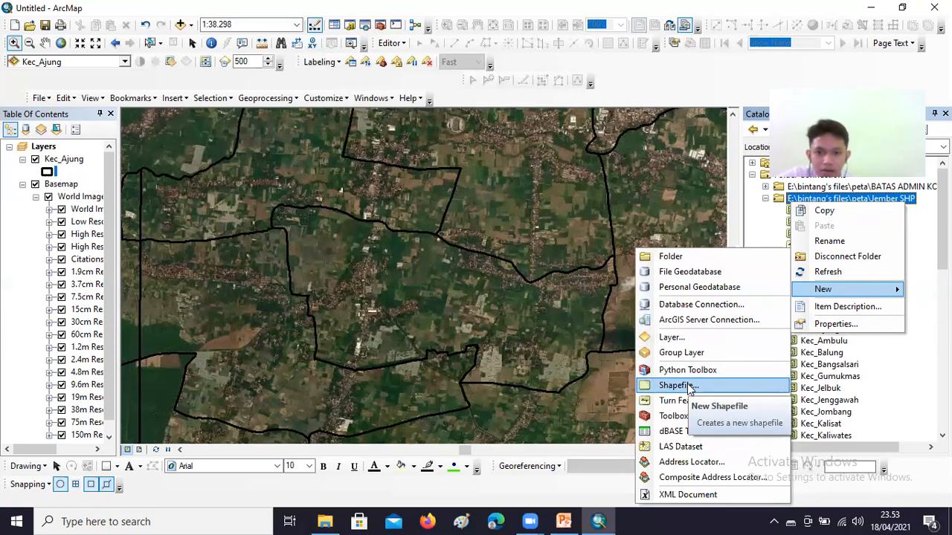
click(688, 386)
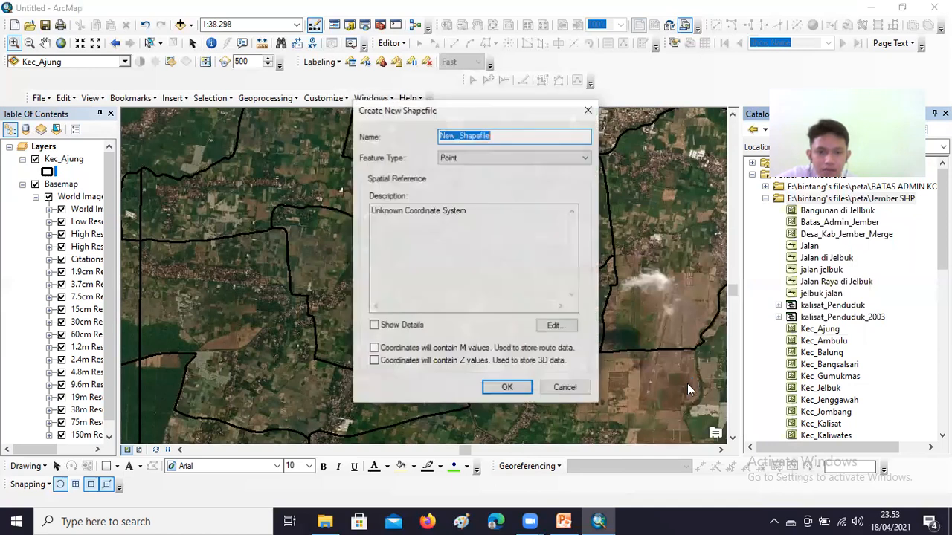
key(BackSpace)
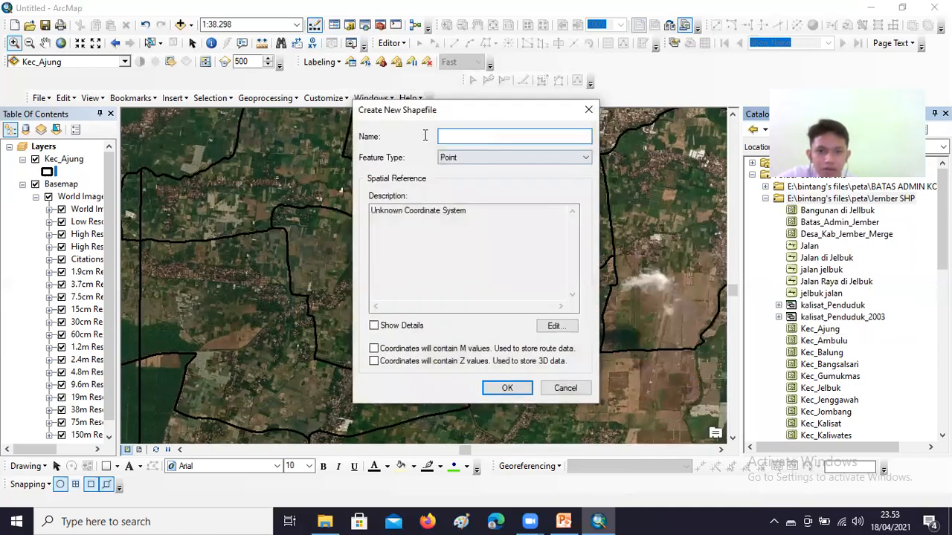
key(ctrl+z)
key(BackSpace)
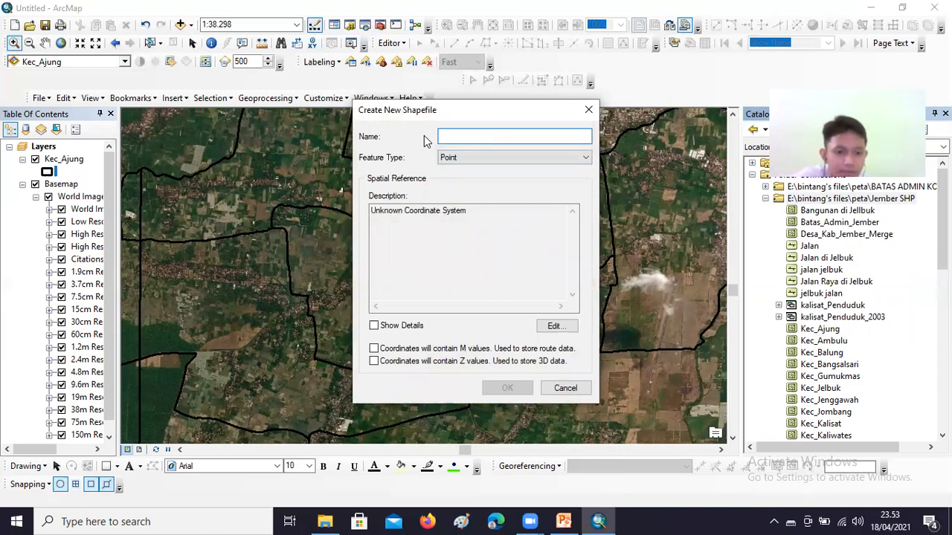
text(sp)
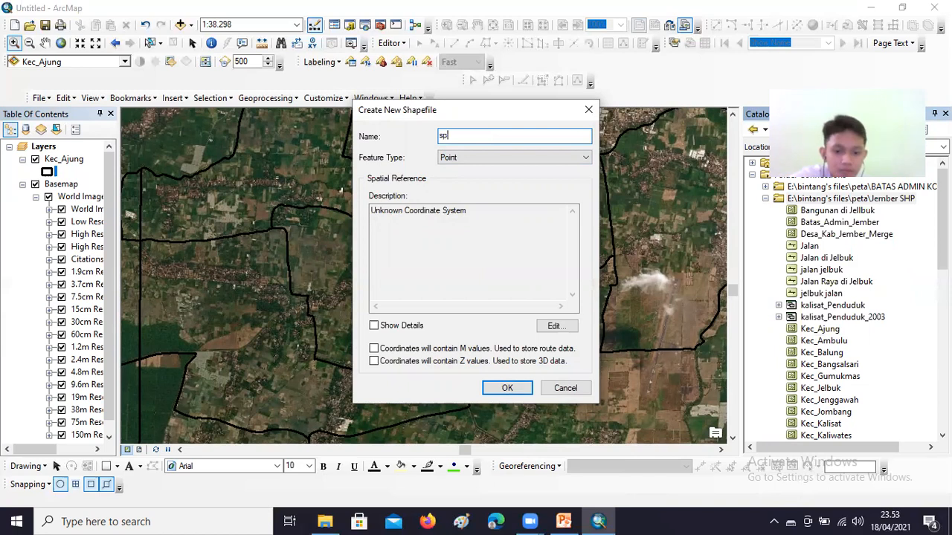
text(bu)
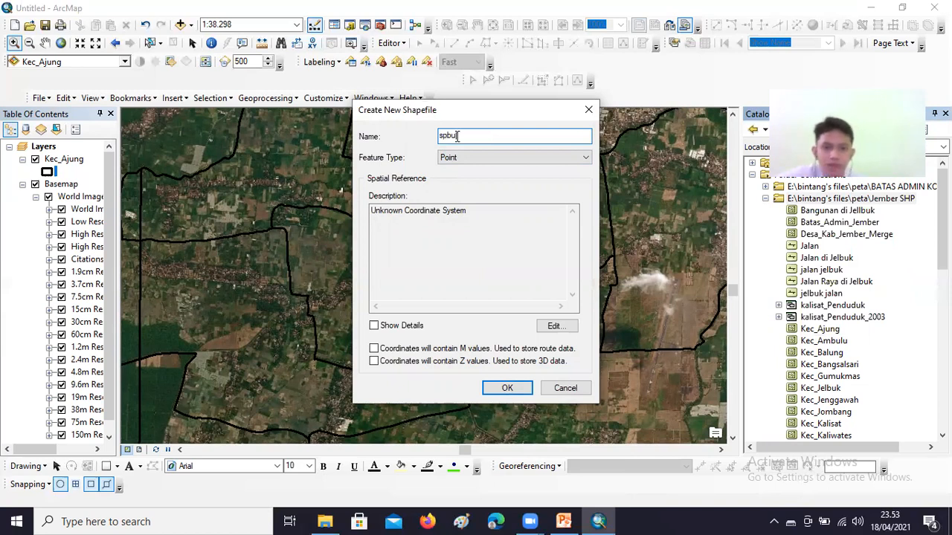
click(583, 160)
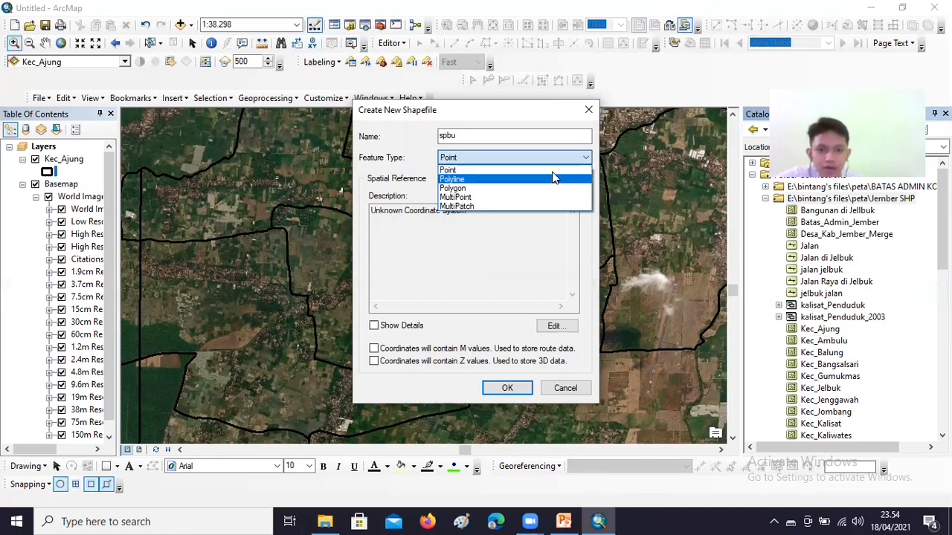
click(555, 175)
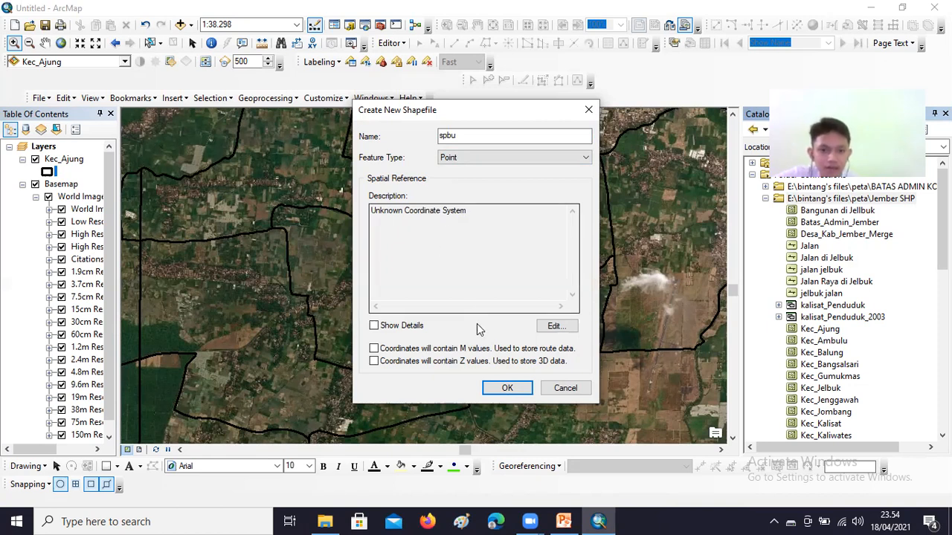
Assign the projected coordinate system WGS 1984 UTM Zone 49S, from the UTM Southern Hemisphere group, to the new spbu shapefile.
click(559, 329)
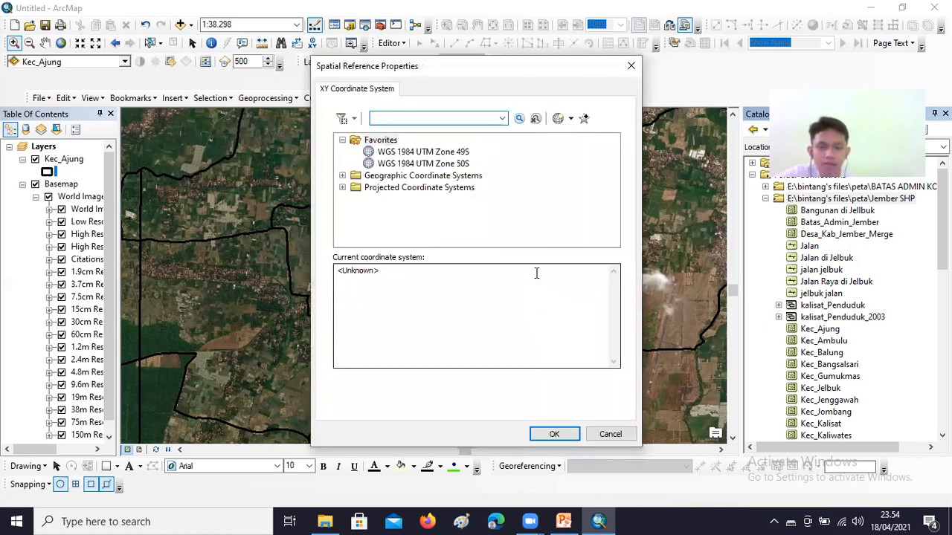
click(341, 189)
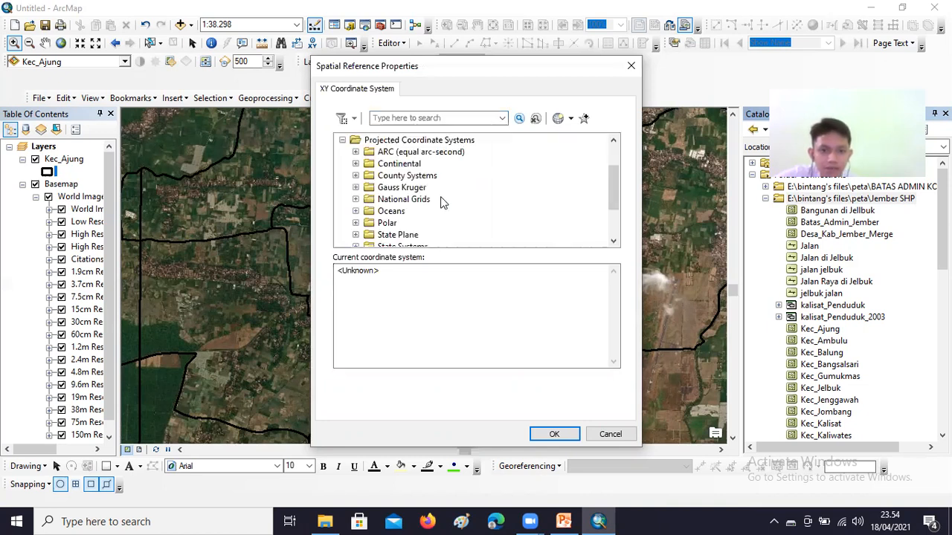
scroll(360, 220, down, 2)
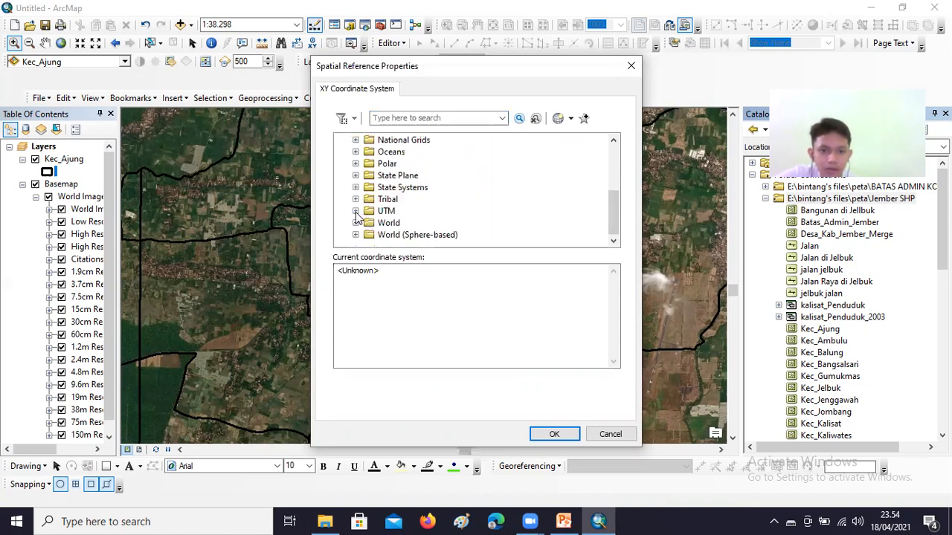
double_click(386, 212)
scroll(366, 238, down, 1)
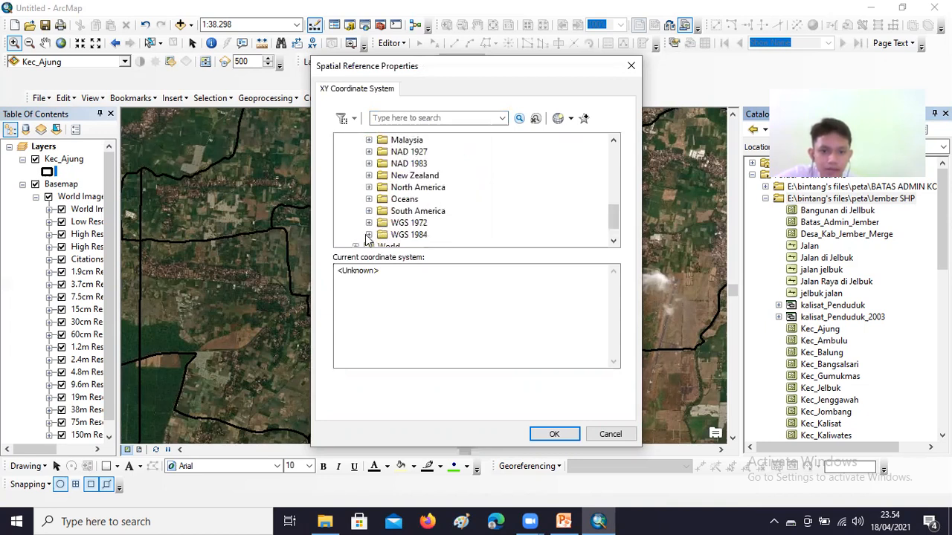
click(367, 235)
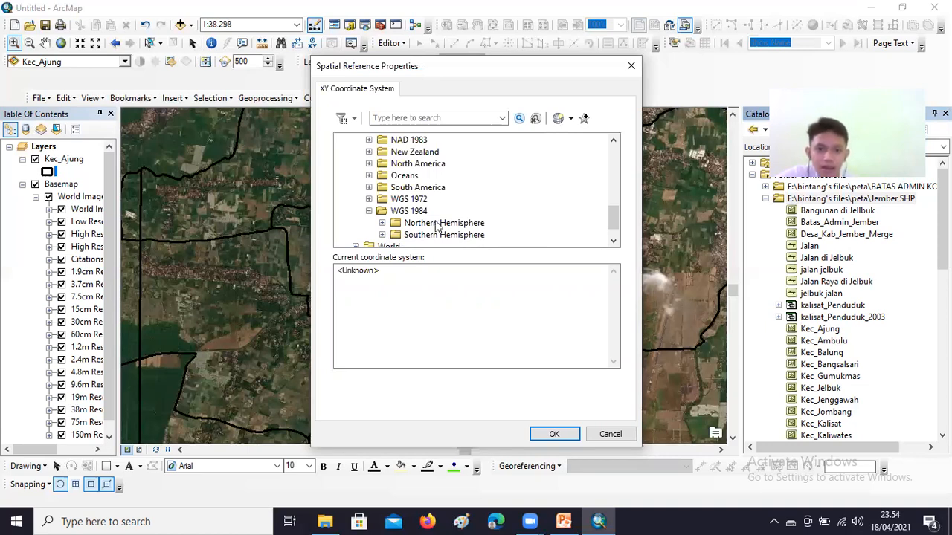
click(382, 235)
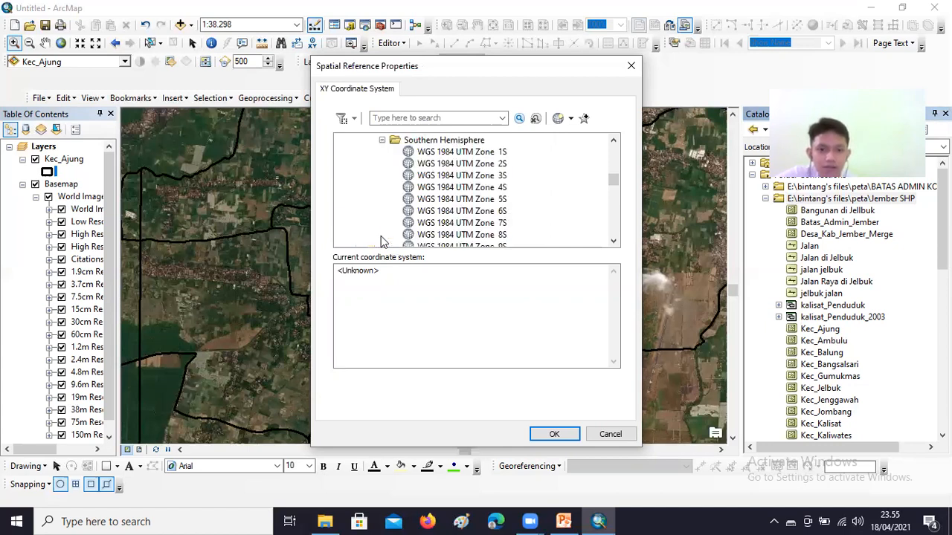
scroll(480, 237, down, 3)
scroll(530, 226, down, 4)
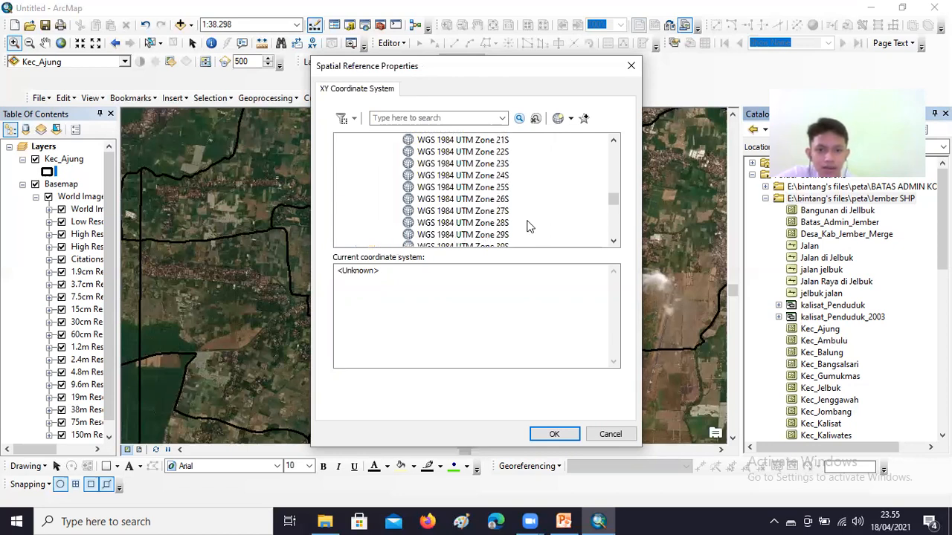
scroll(529, 227, down, 5)
scroll(530, 227, down, 3)
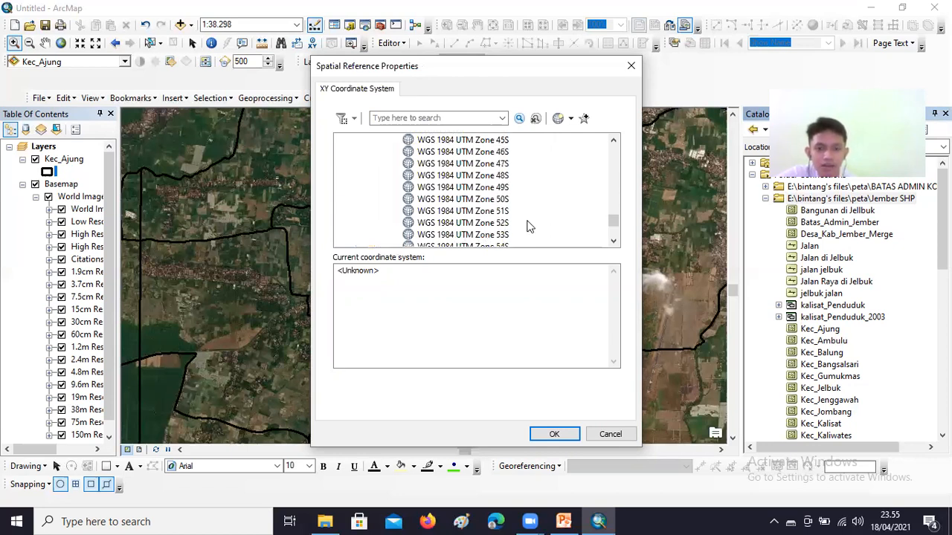
scroll(529, 227, up, 4)
scroll(529, 227, up, 4)
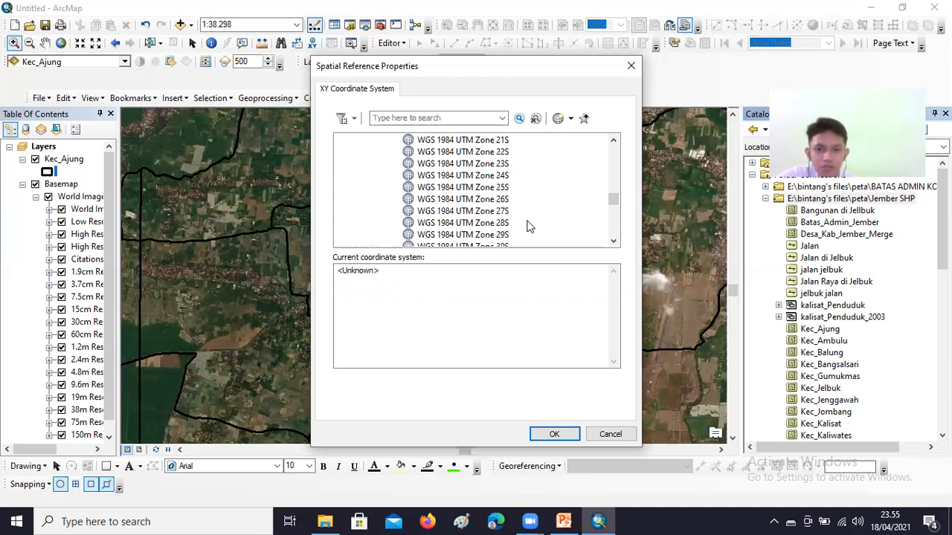
scroll(530, 227, down, 11)
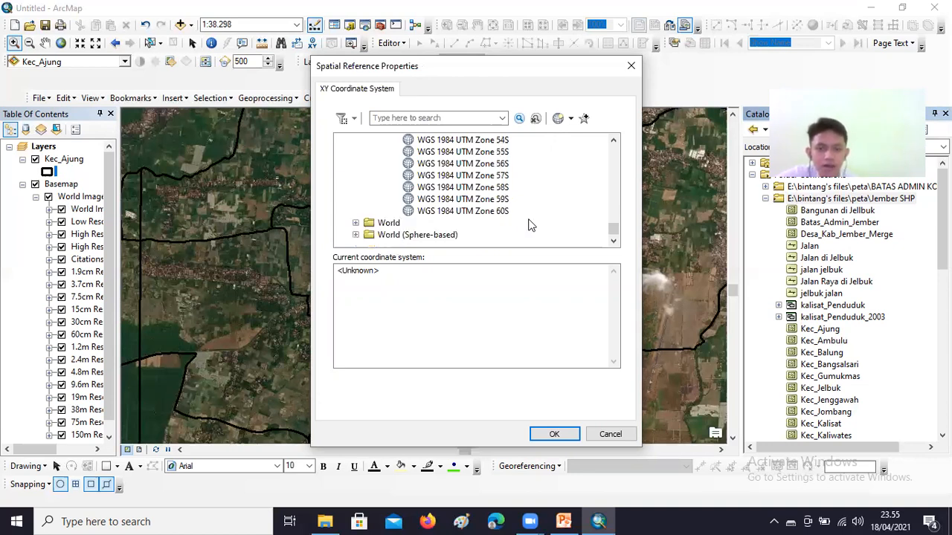
scroll(530, 227, up, 3)
scroll(530, 225, up, 1)
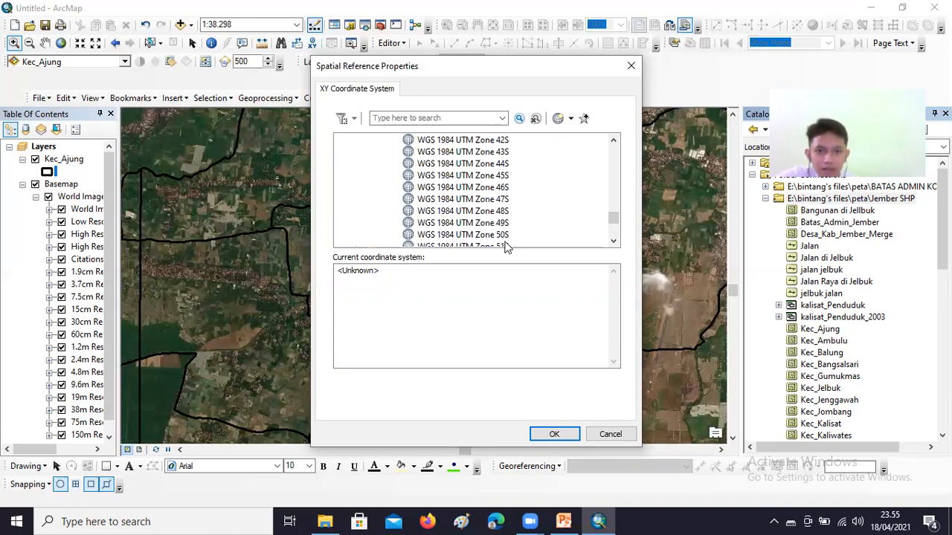
click(503, 223)
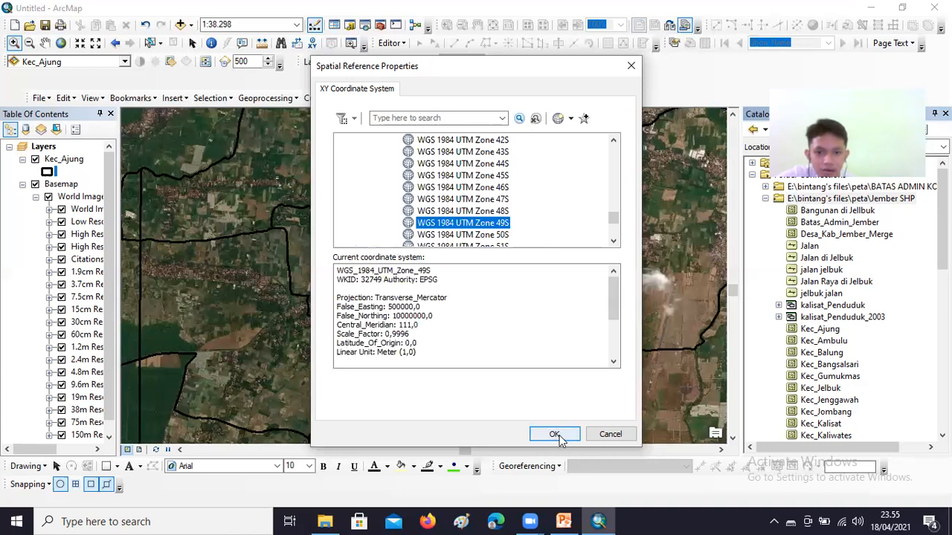
right_click(477, 223)
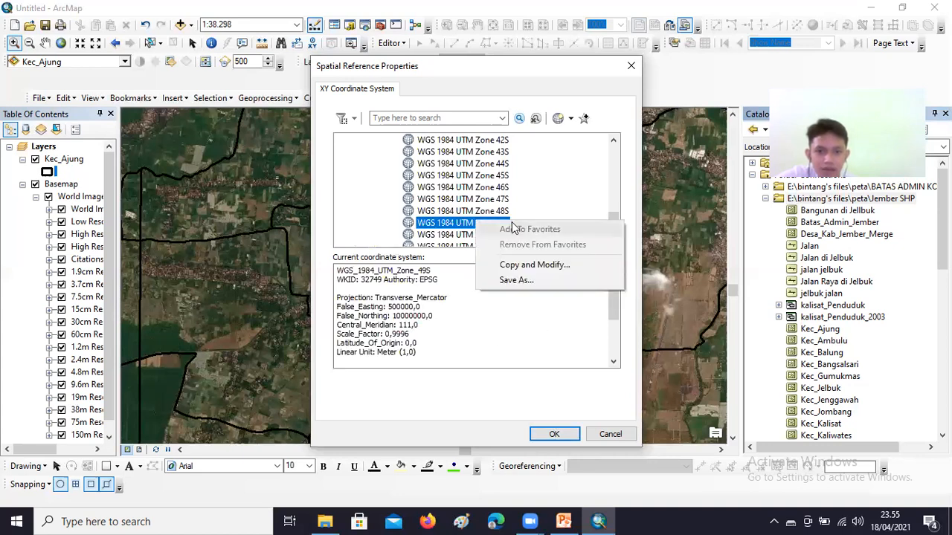
click(536, 207)
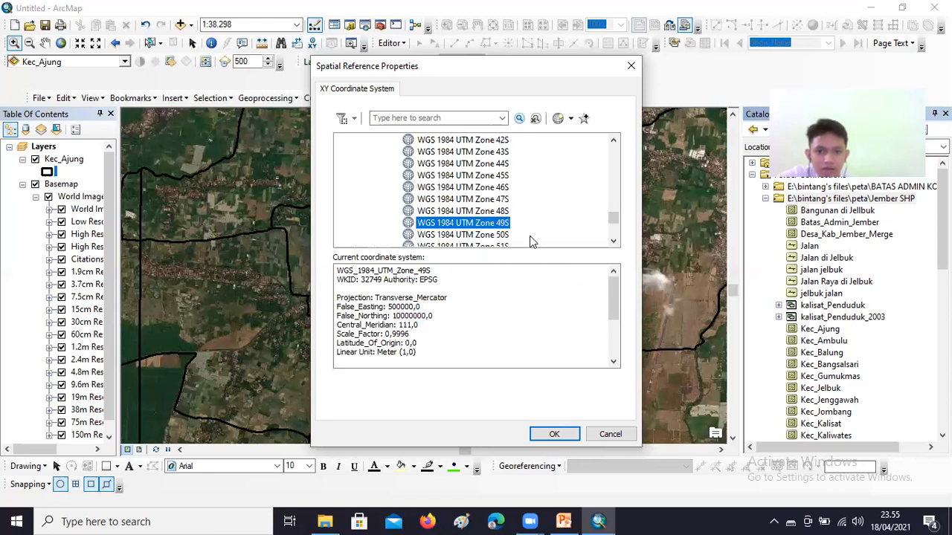
click(554, 436)
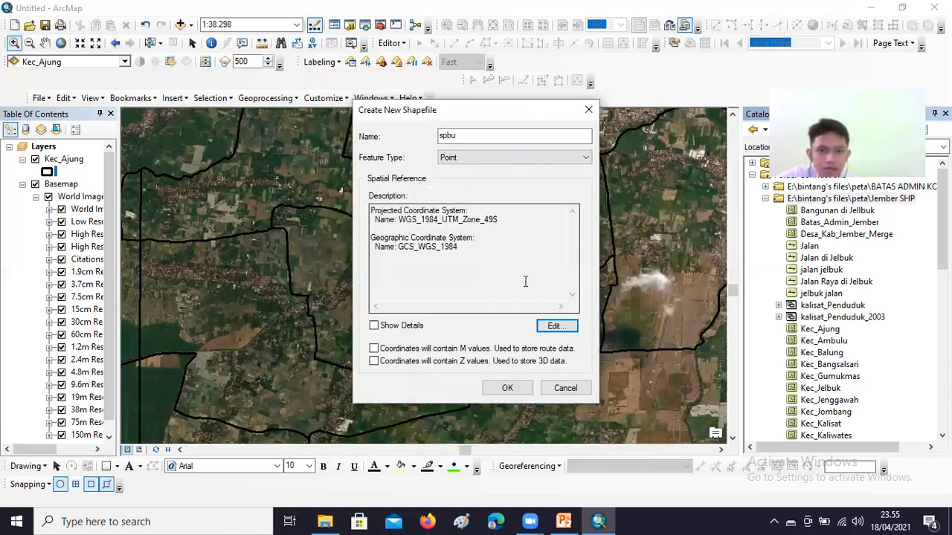
Try to create the spbu point shapefile with the favorite WGS 1984 UTM Zone 49S and abandon its creation.
click(508, 389)
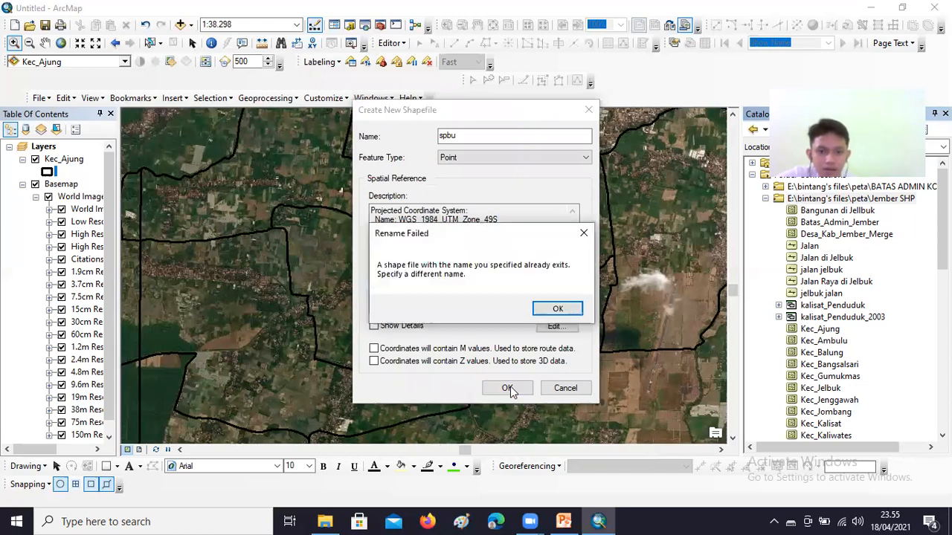
click(557, 309)
click(556, 326)
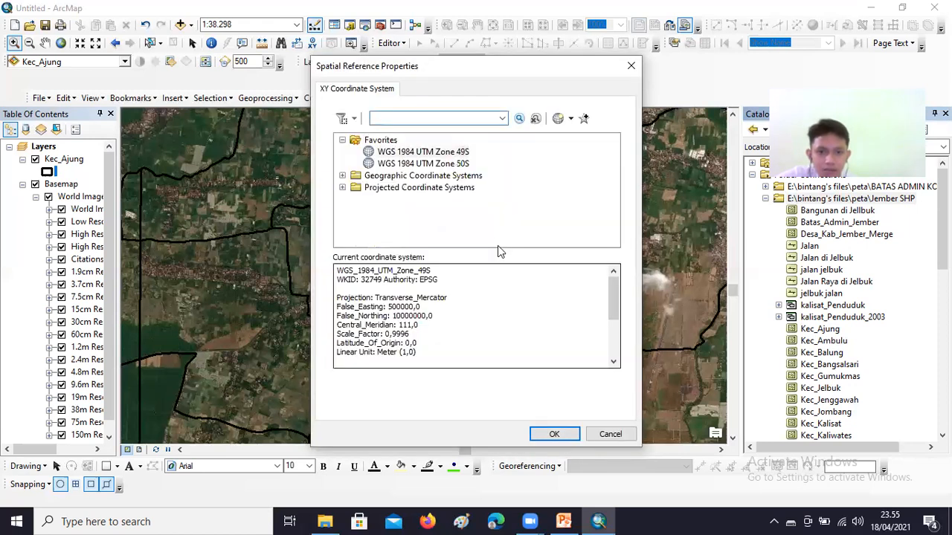
click(451, 154)
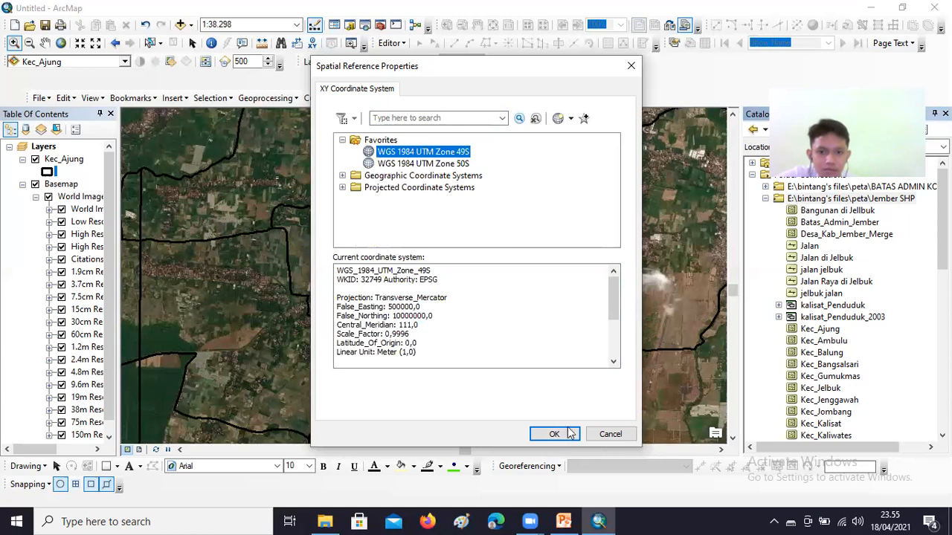
key(Return)
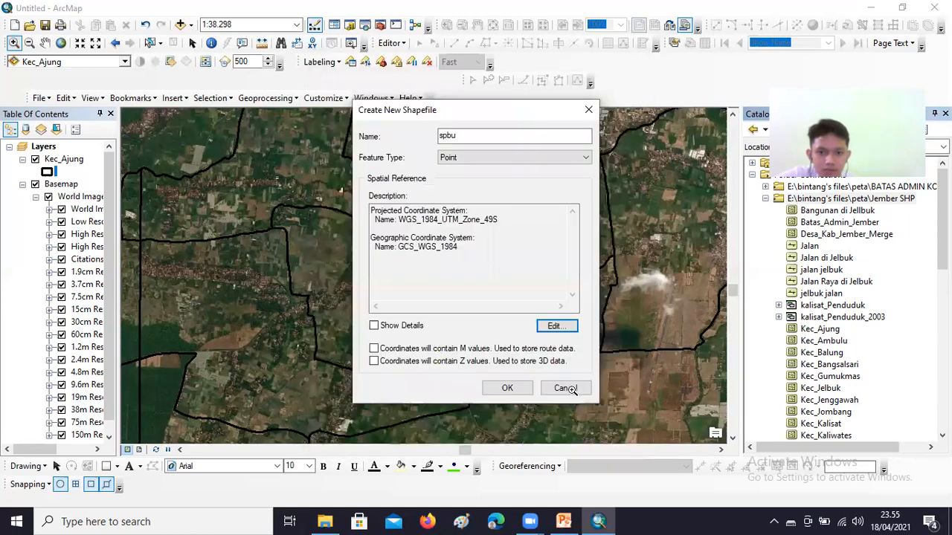
click(568, 390)
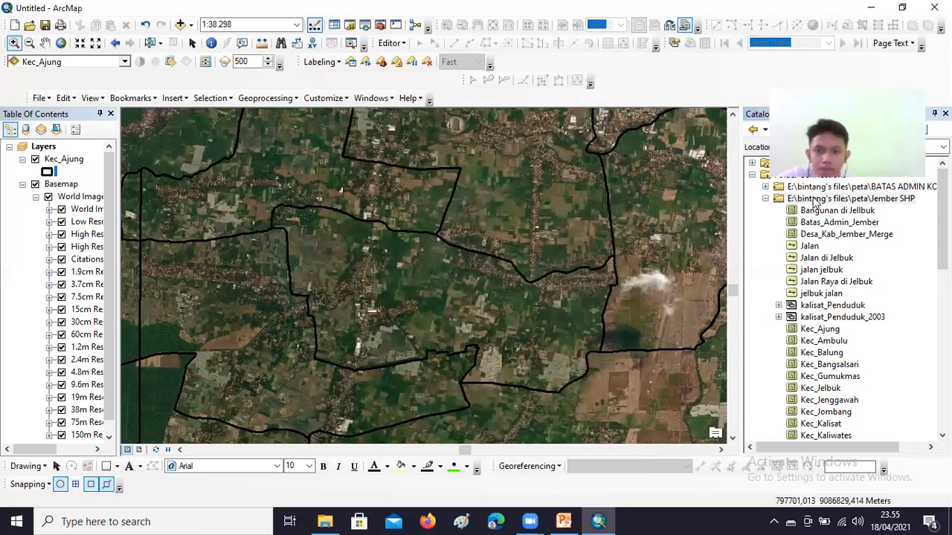
Start another new shapefile in the Jember SHP folder and name it SBPU, with Point as its feature type.
right_click(816, 199)
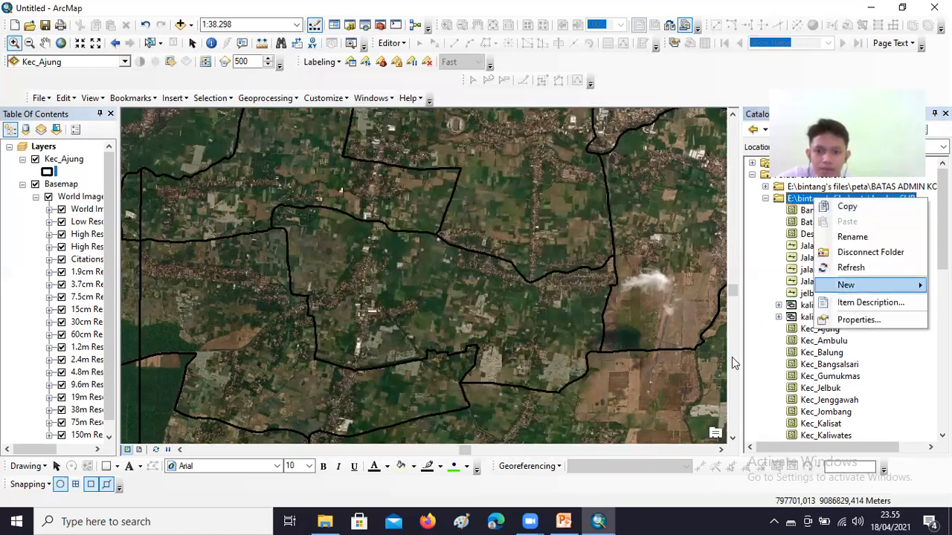
mouse_move(854, 286)
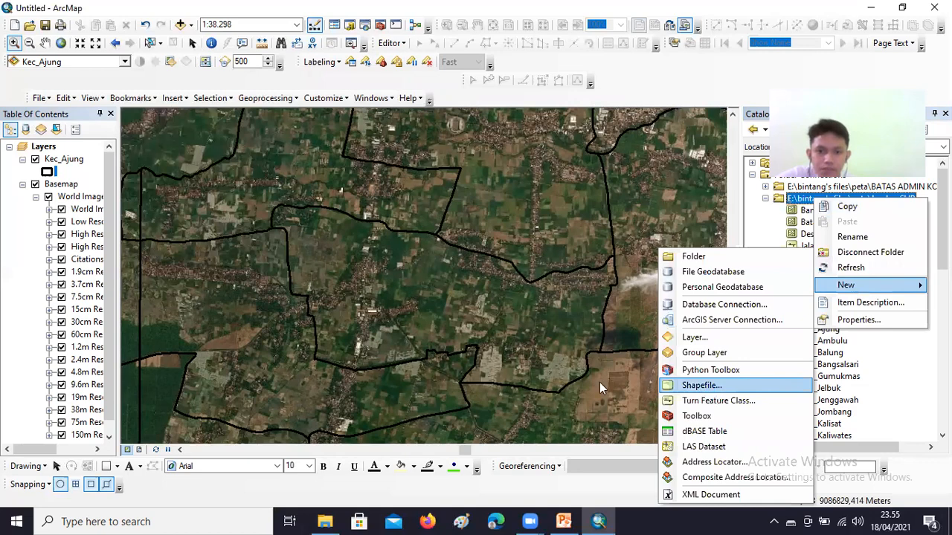
click(701, 385)
key(BackSpace)
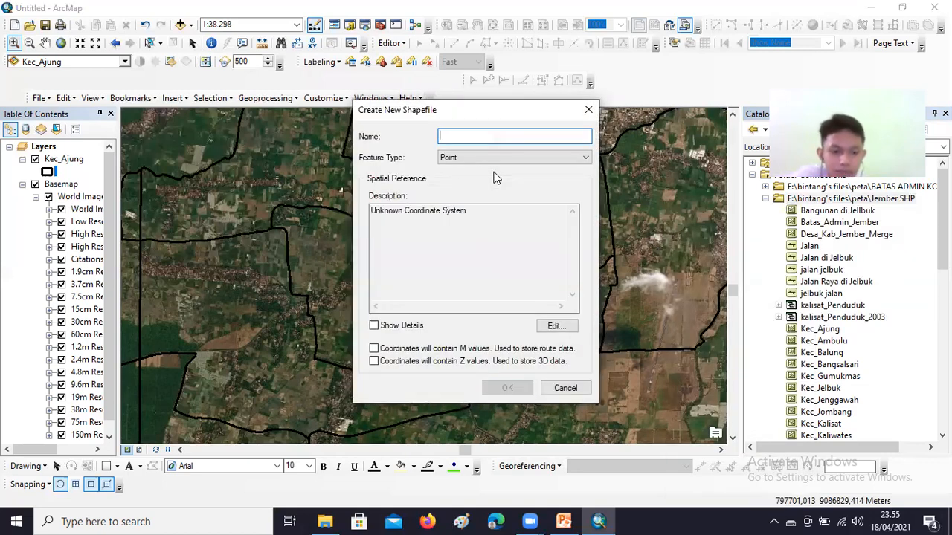
text(SPBU)
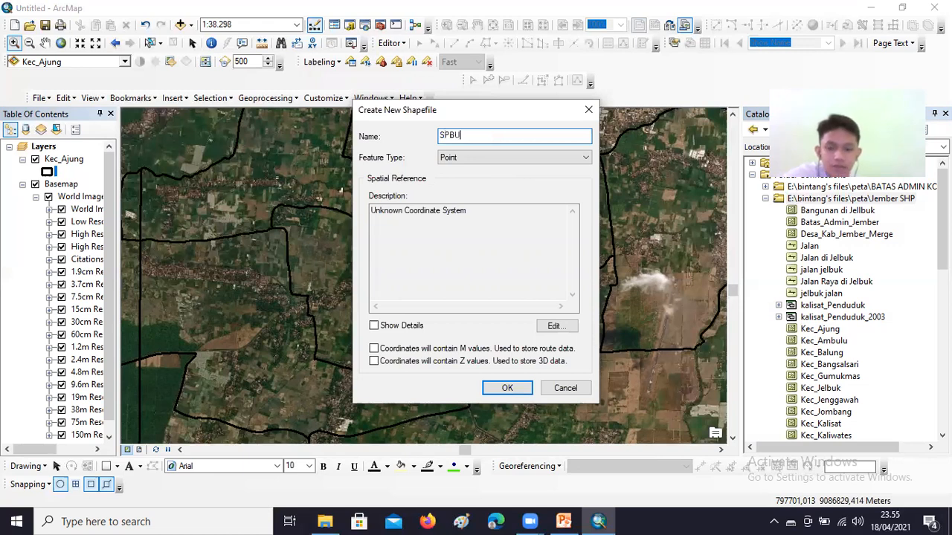
key(BackSpace)
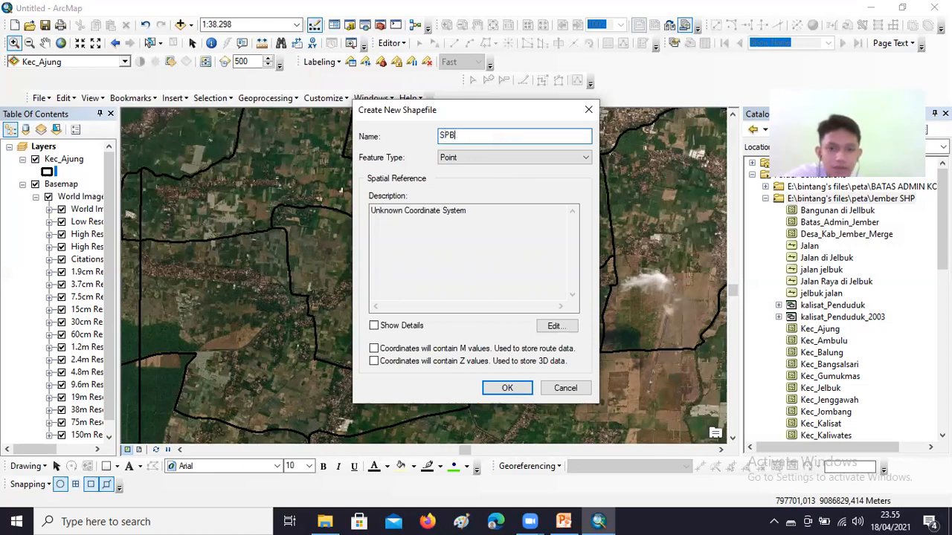
key(BackSpace)
key(BackSpace)
text(BP)
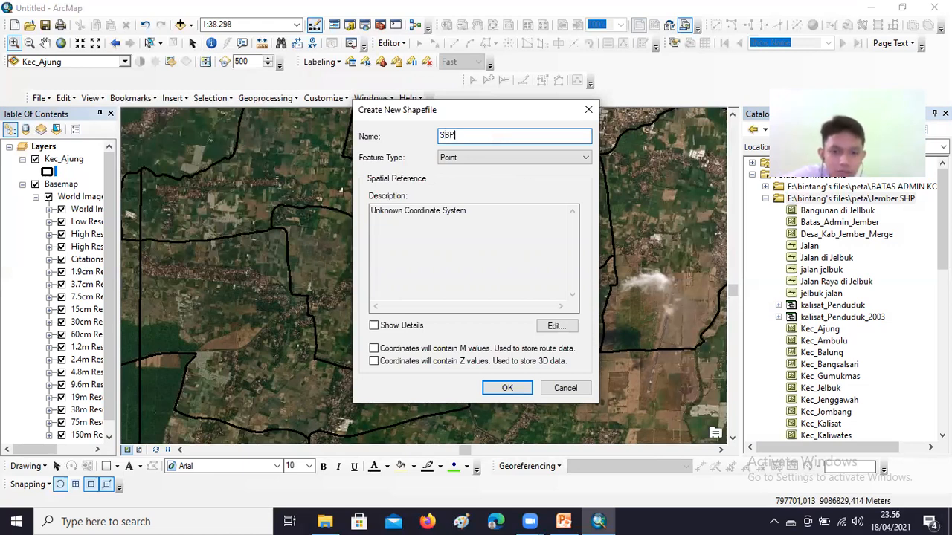
text(U)
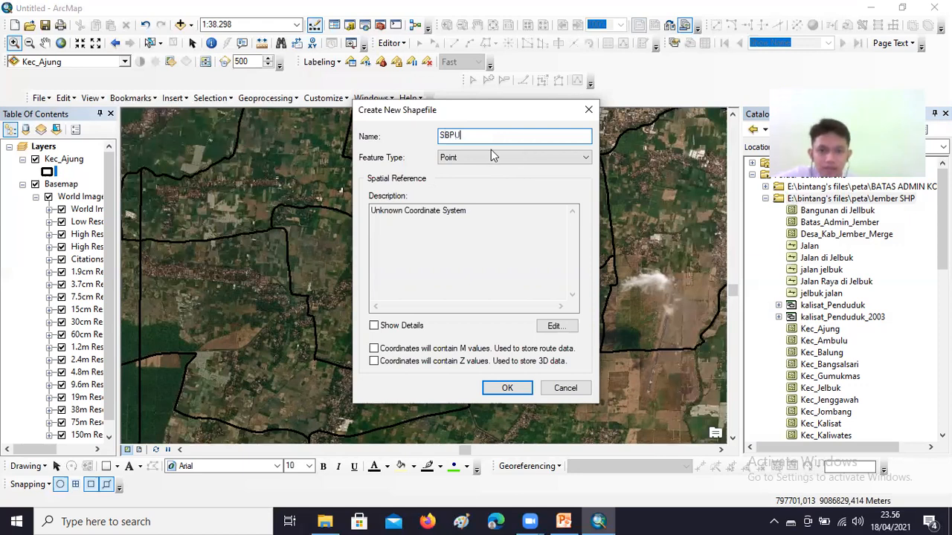
Assign the favorite WGS 1984 UTM Zone 49S coordinate system to the SBPU shapefile and create it.
click(556, 328)
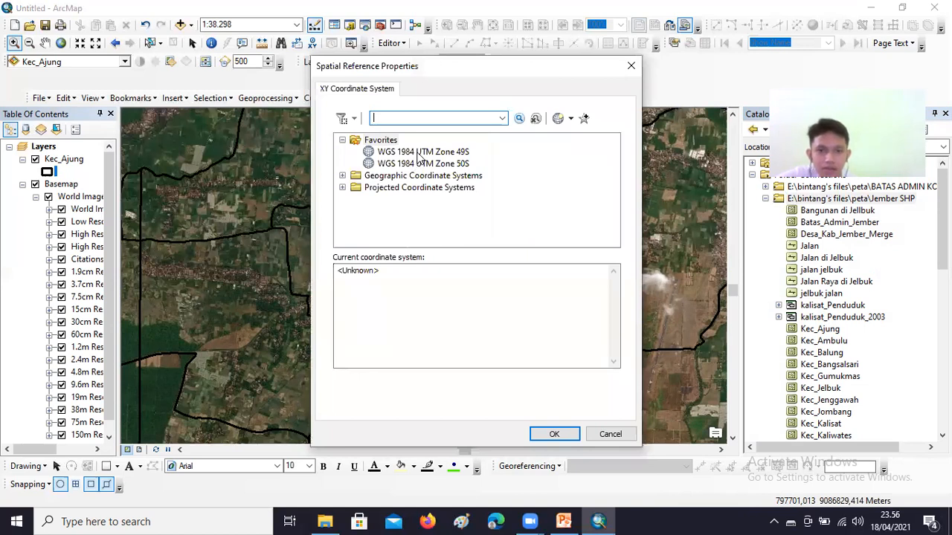
click(420, 152)
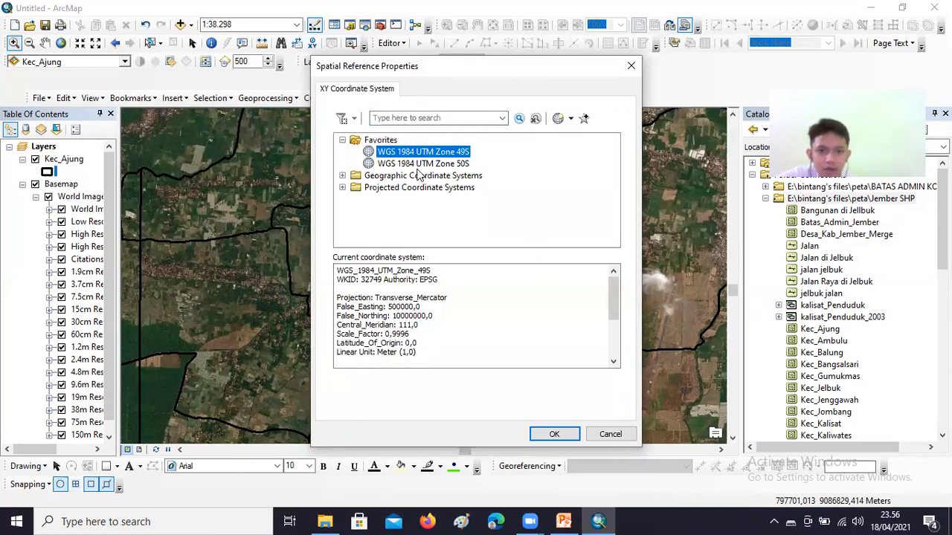
click(555, 435)
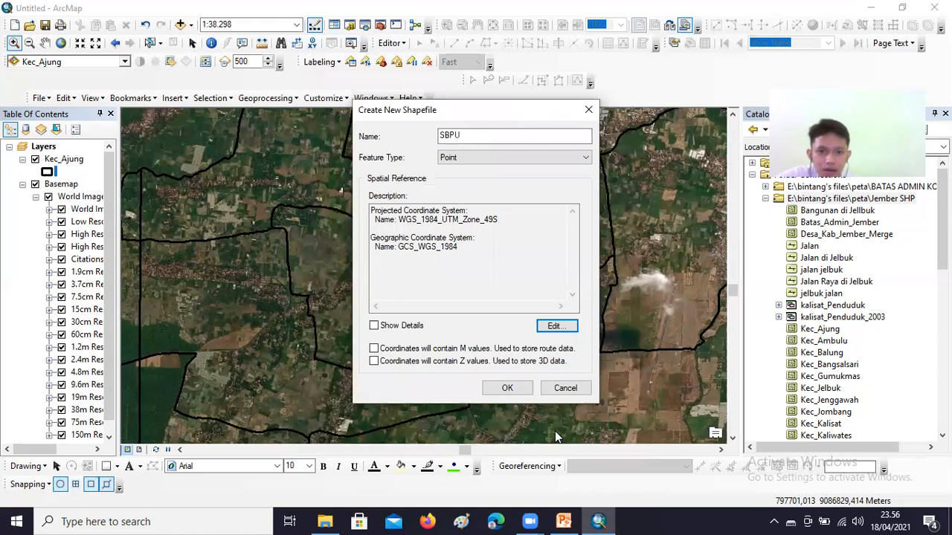
click(507, 388)
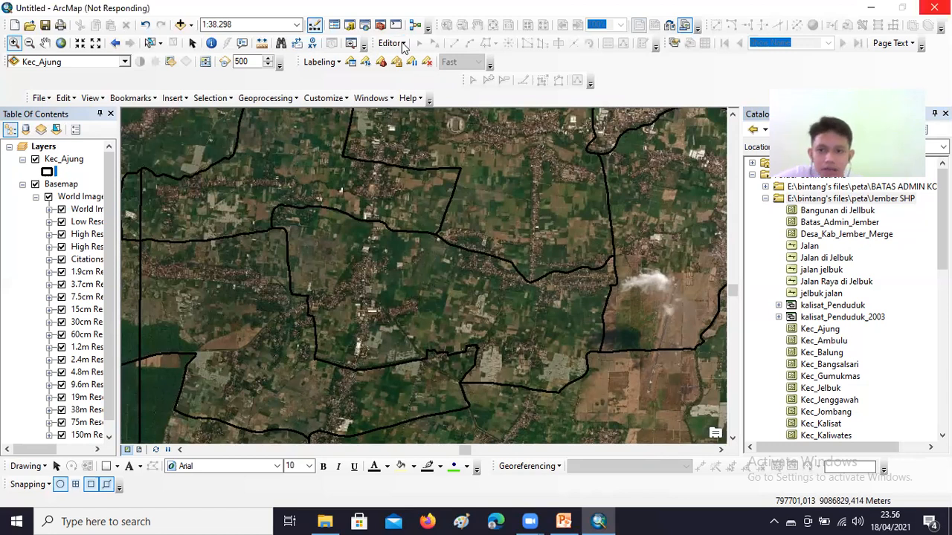
Check the list of available toolbars and start an editing session for the SBPU layer.
click(327, 98)
mouse_move(392, 123)
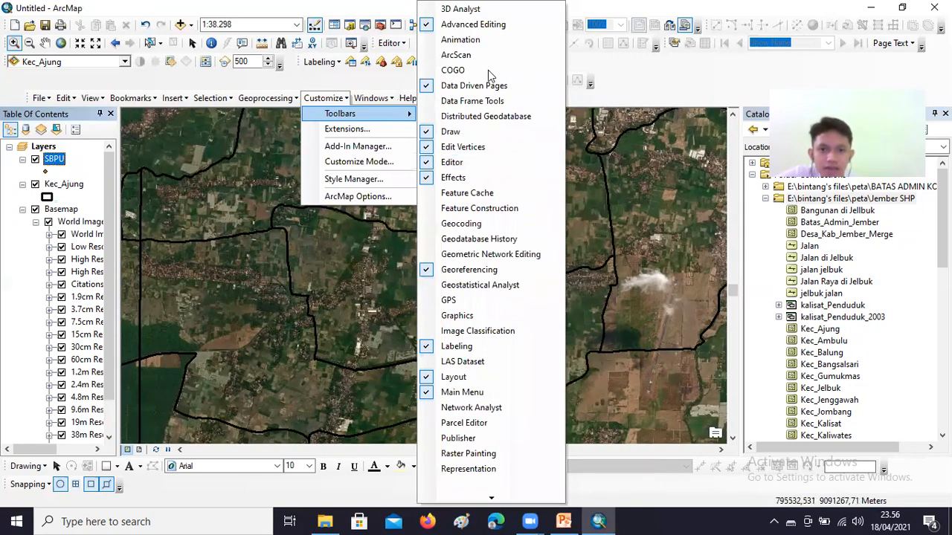
click(401, 43)
click(400, 44)
click(421, 59)
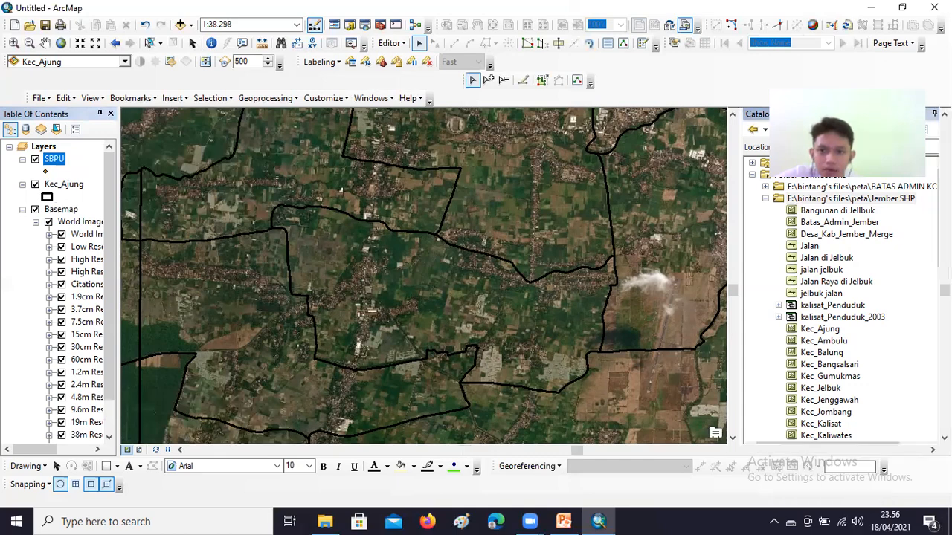
Open the feature creation templates and select the SBPU template with the Point construction tool.
click(639, 45)
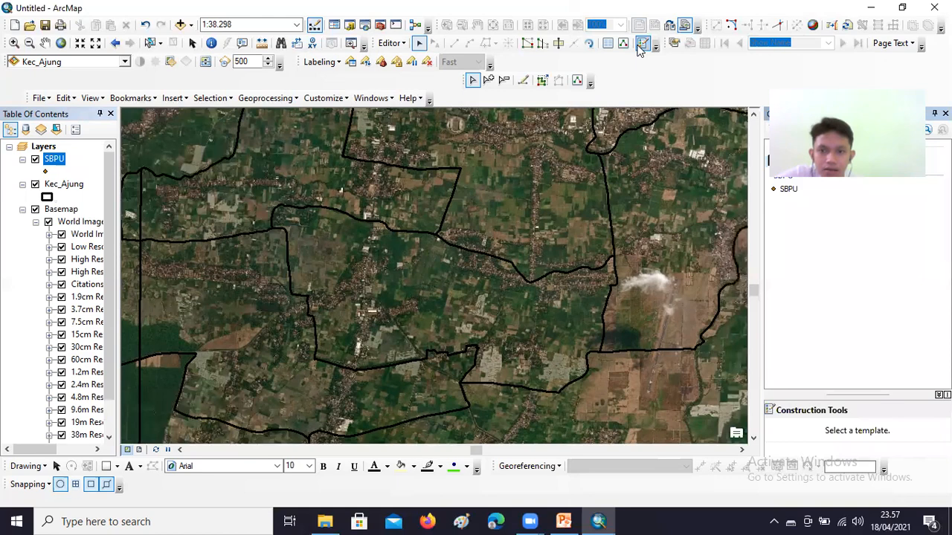
right_click(637, 51)
click(766, 111)
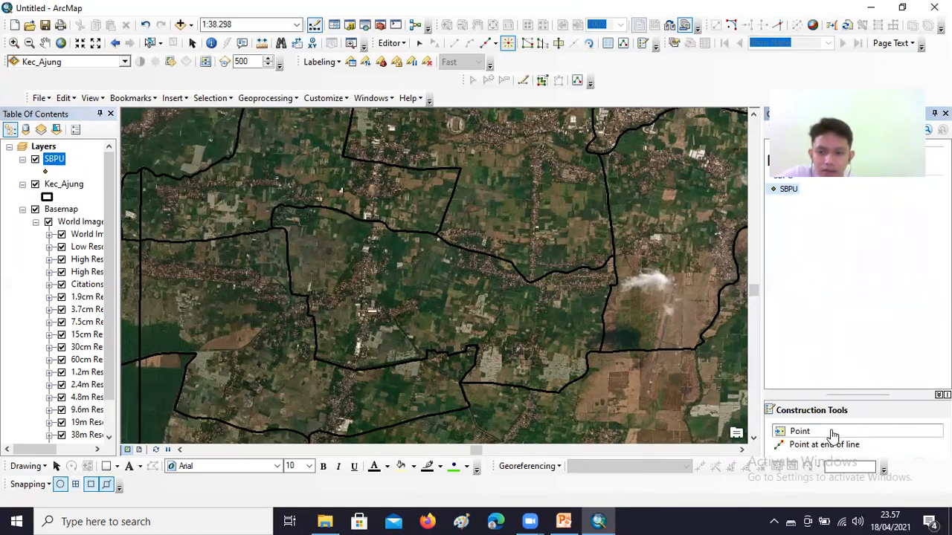
Place two SBPU points side by side in the settlement just south of the boundary notch, near Kec_Ajung's eastern border.
click(829, 435)
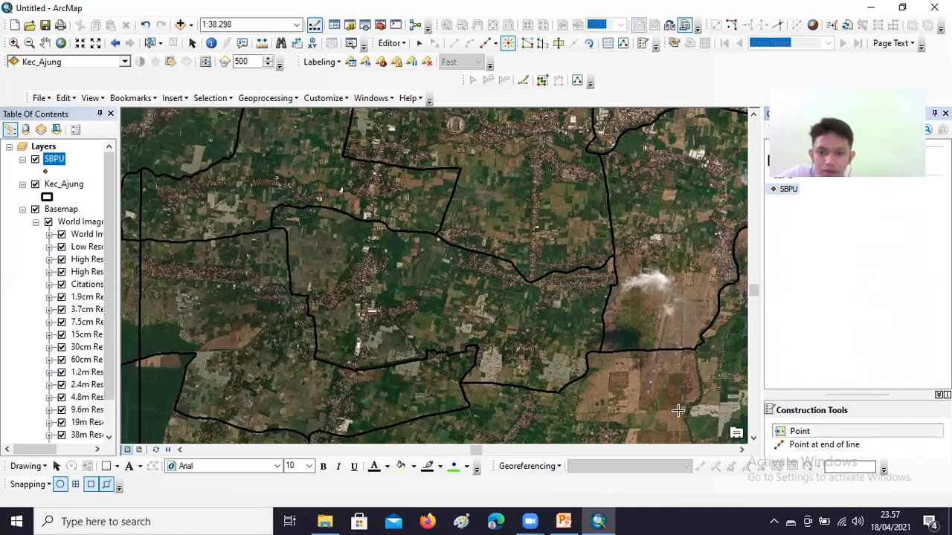
right_click(553, 292)
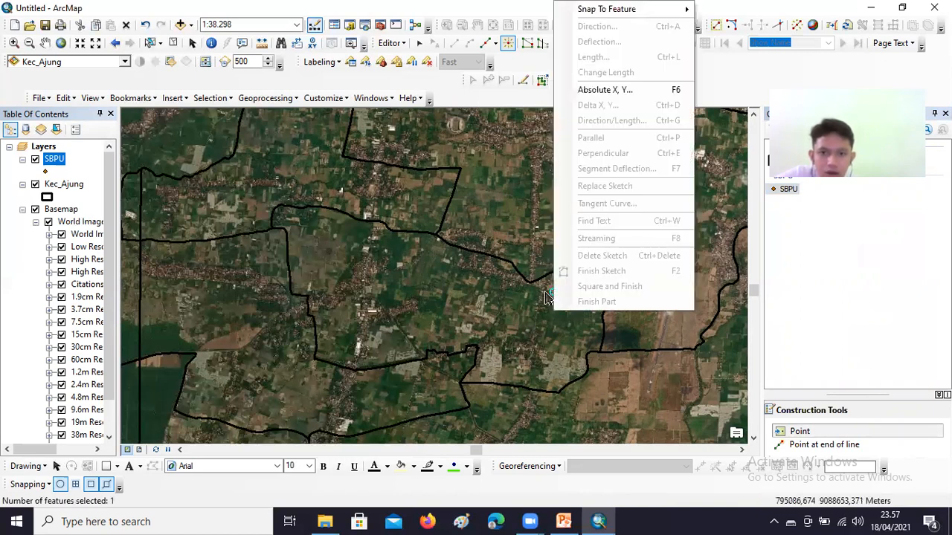
click(540, 294)
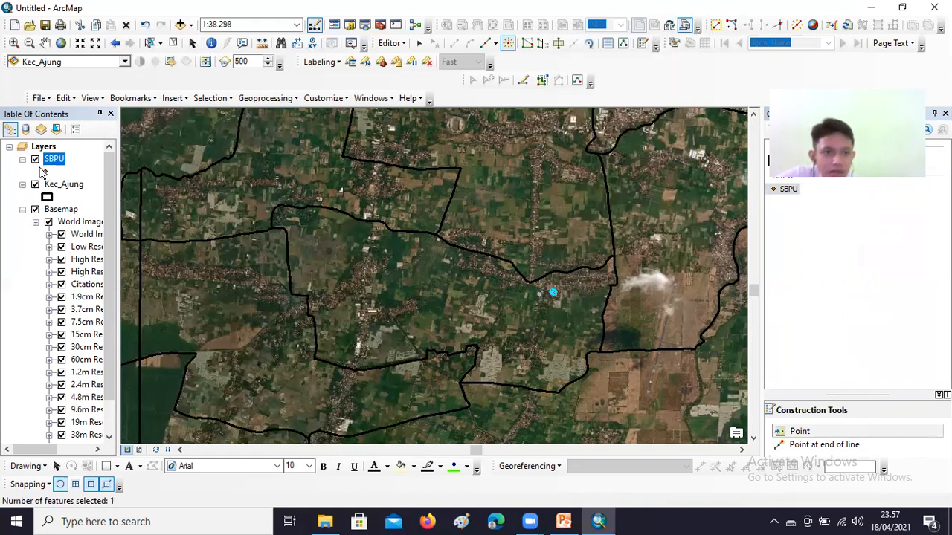
Try the Circle 3 marker at size 4 for the SBPU layer, and apply the green Square 3 symbol instead.
click(45, 173)
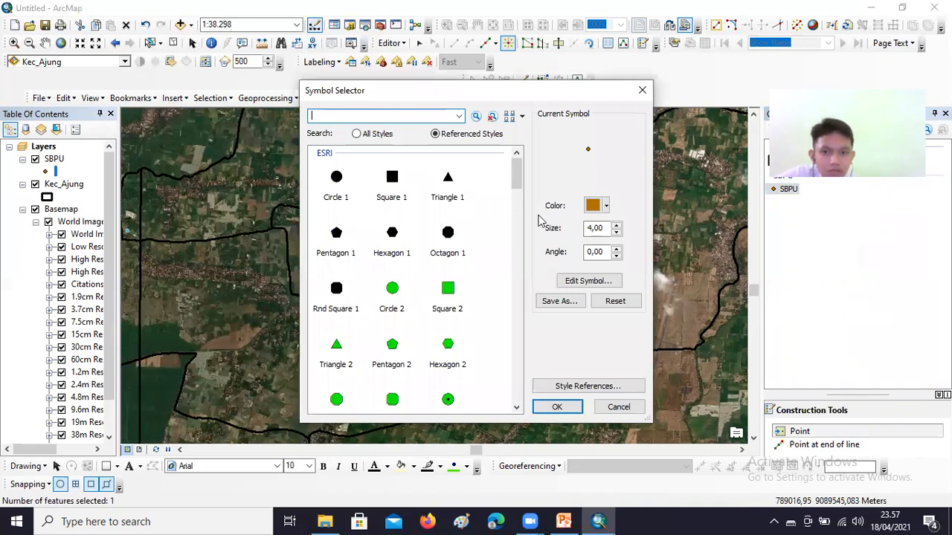
scroll(480, 268, down, 4)
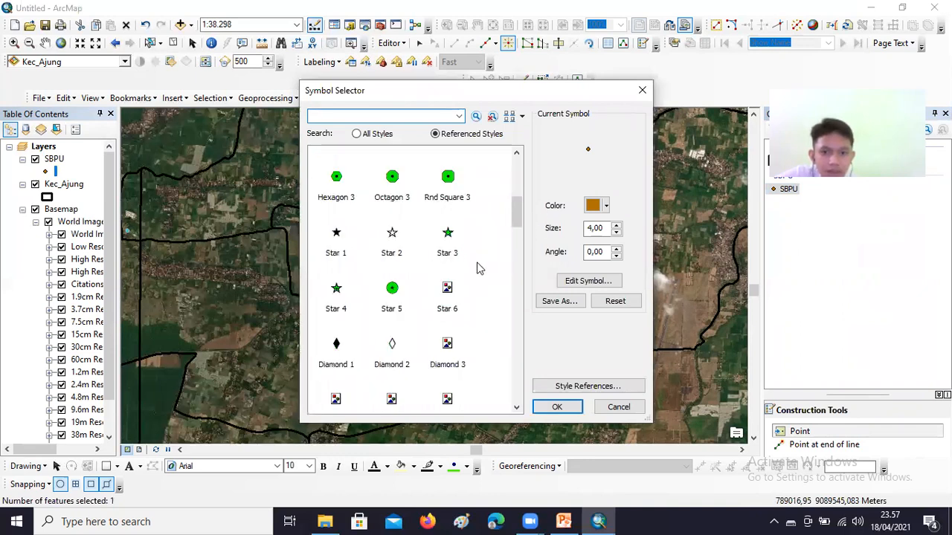
scroll(452, 305, up, 3)
click(455, 317)
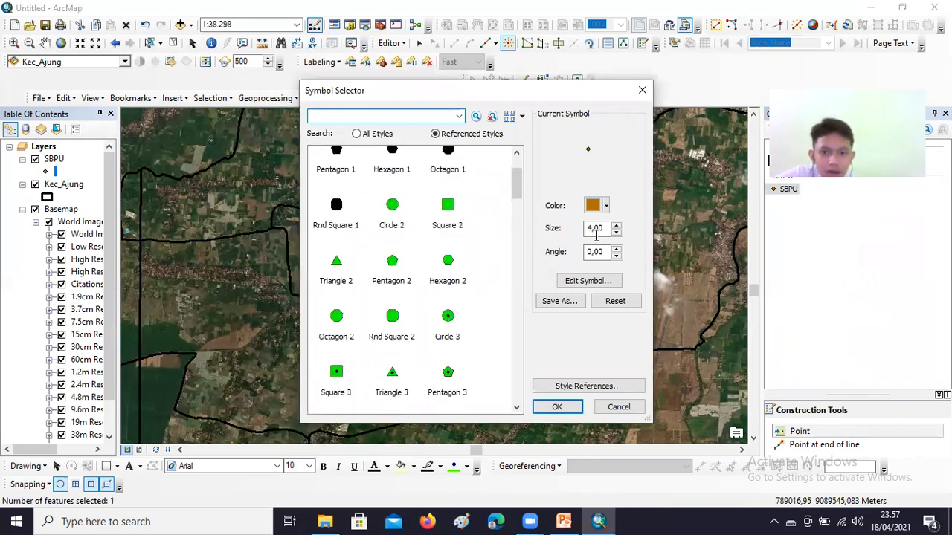
double_click(585, 230)
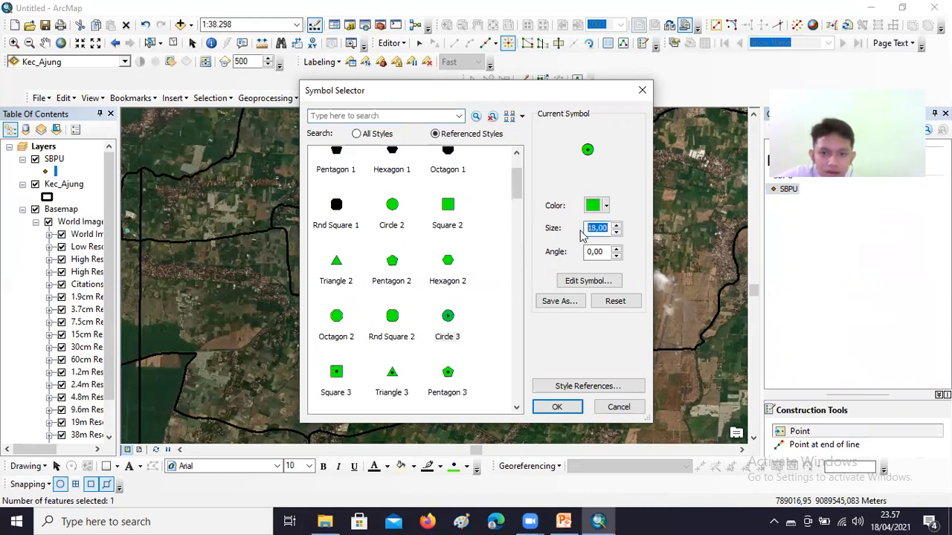
key(BackSpace)
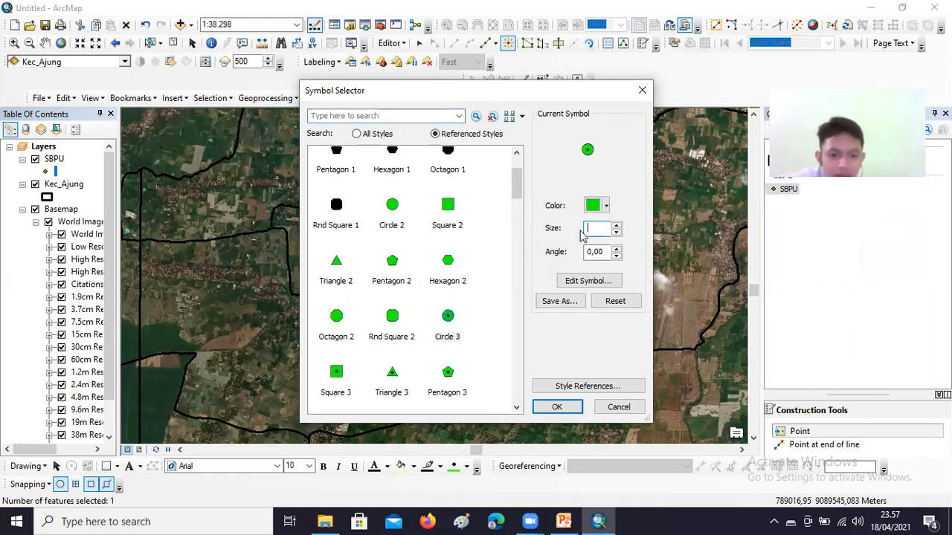
text(4)
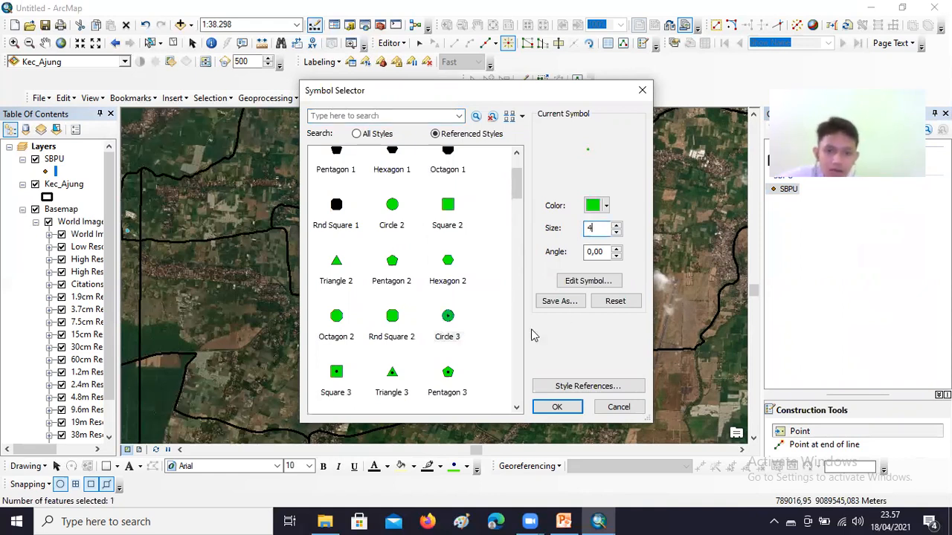
click(337, 374)
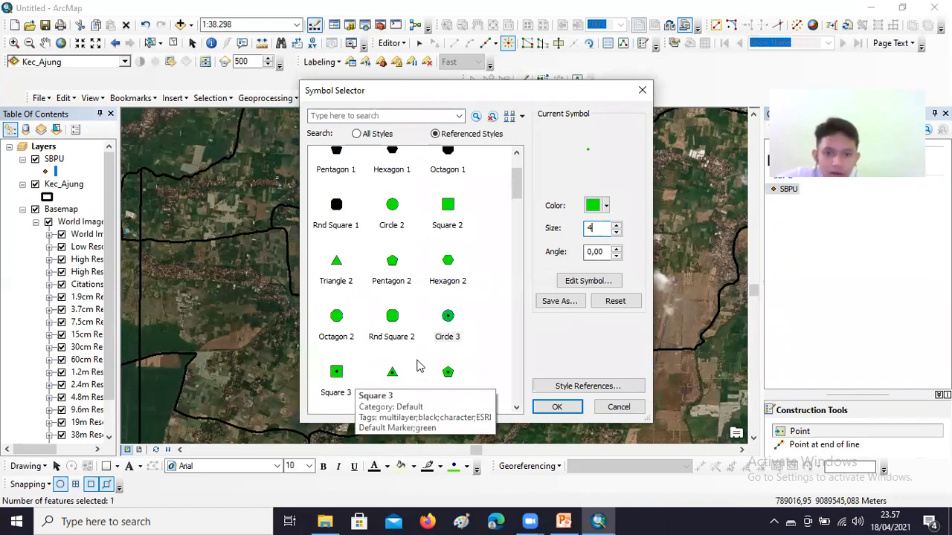
click(558, 409)
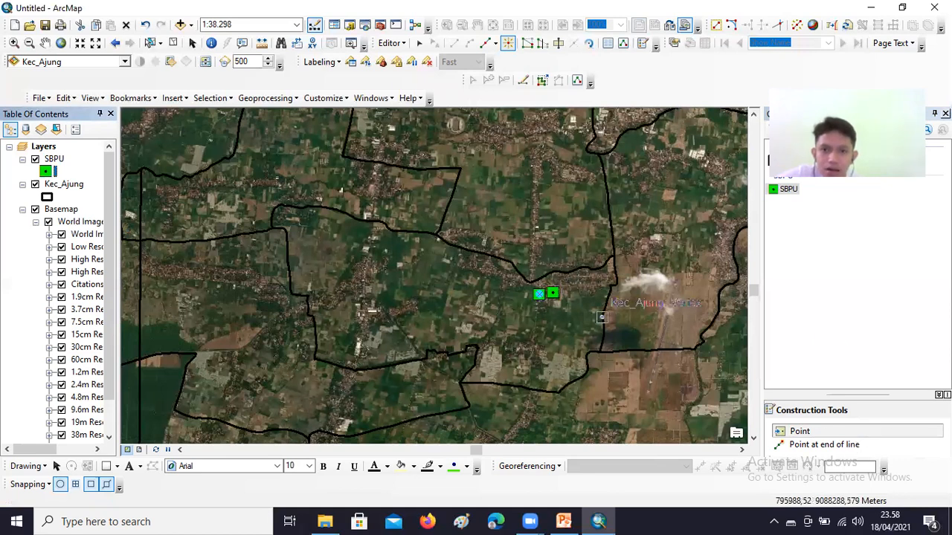
Close the feature creation templates and save the SBPU edits.
click(945, 113)
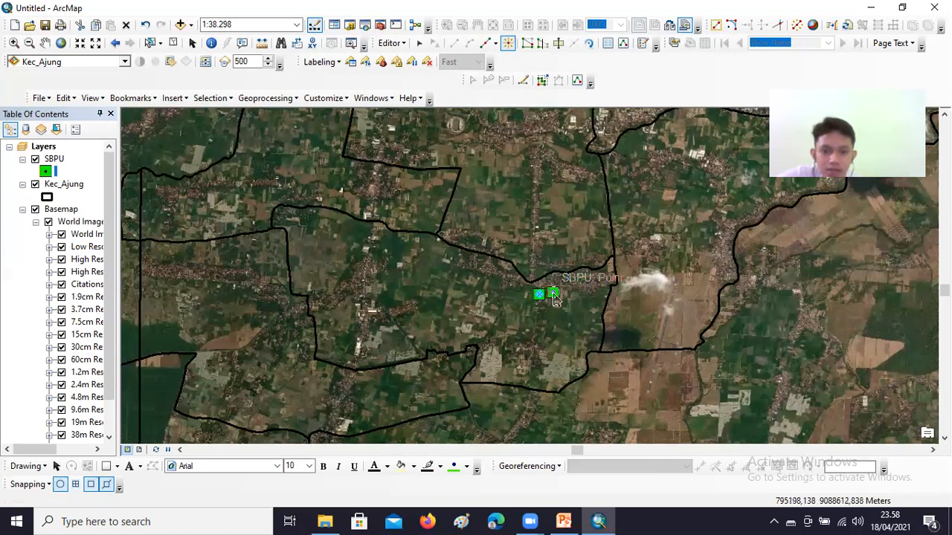
click(401, 45)
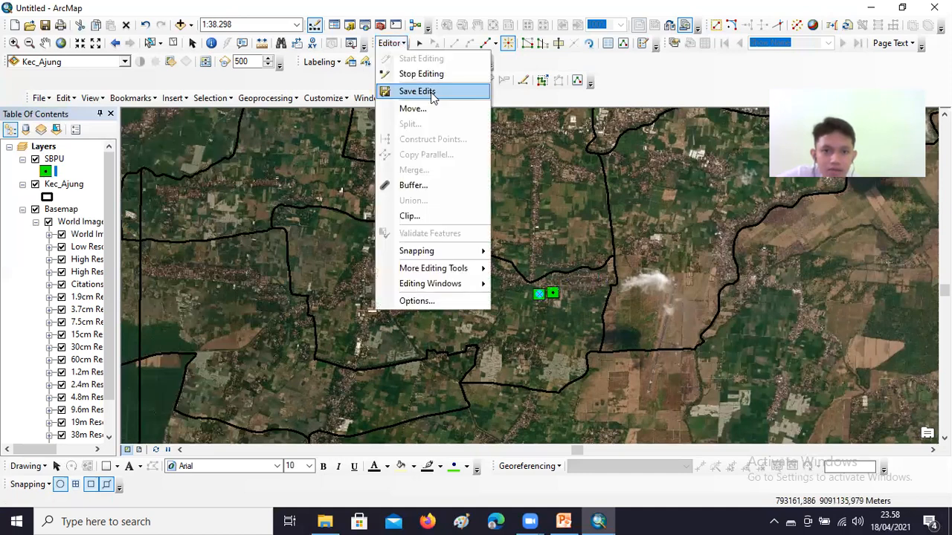
click(430, 91)
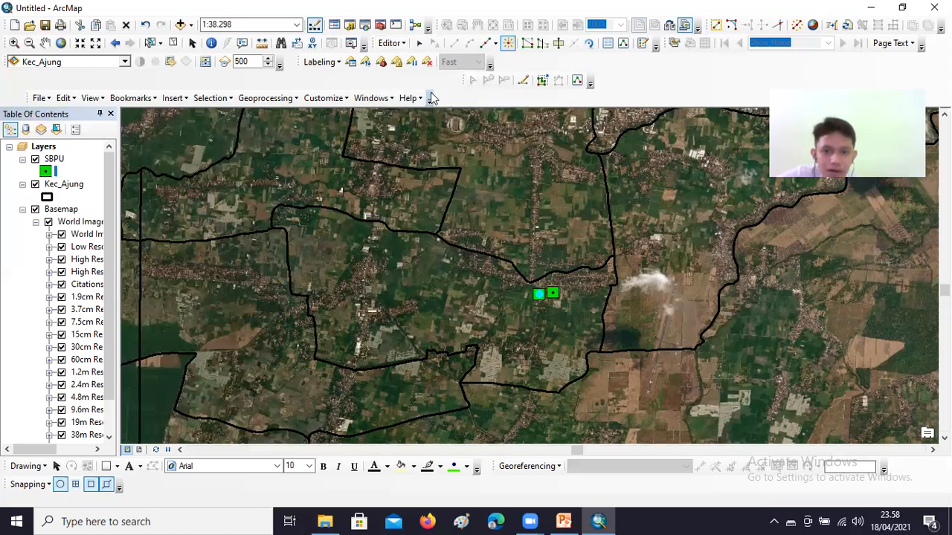
click(406, 44)
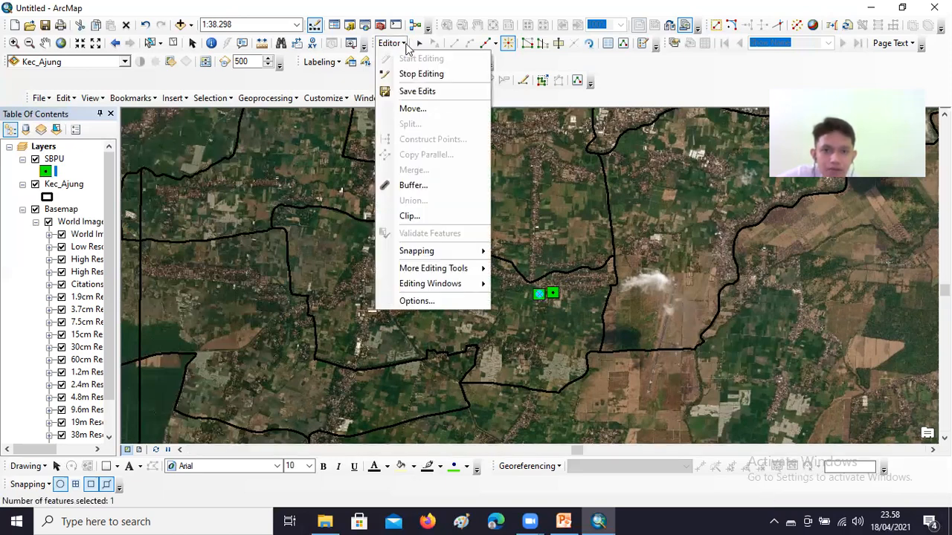
click(554, 295)
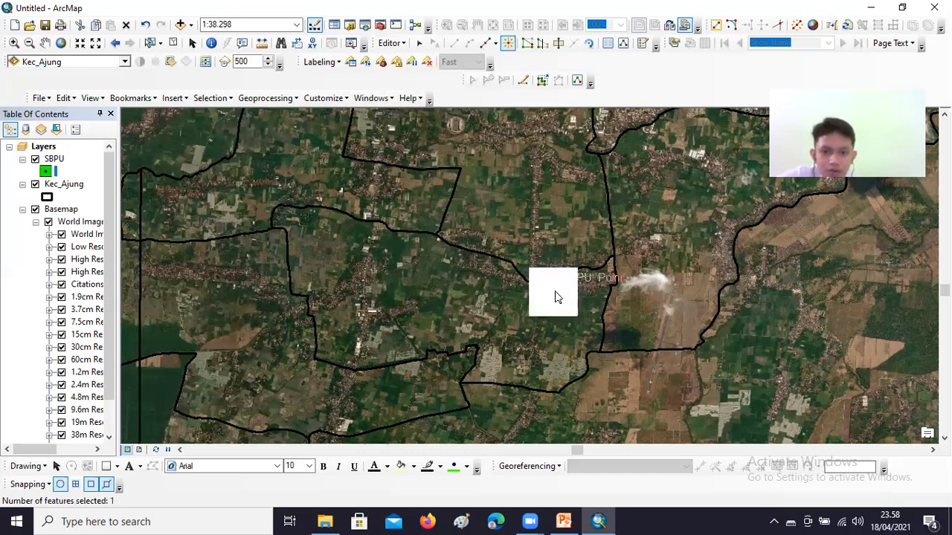
right_click(554, 290)
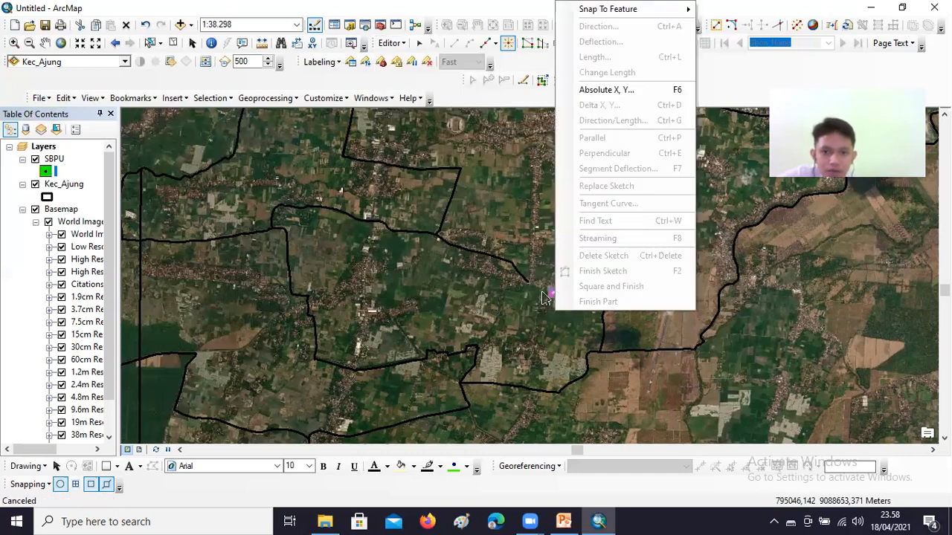
key(F2)
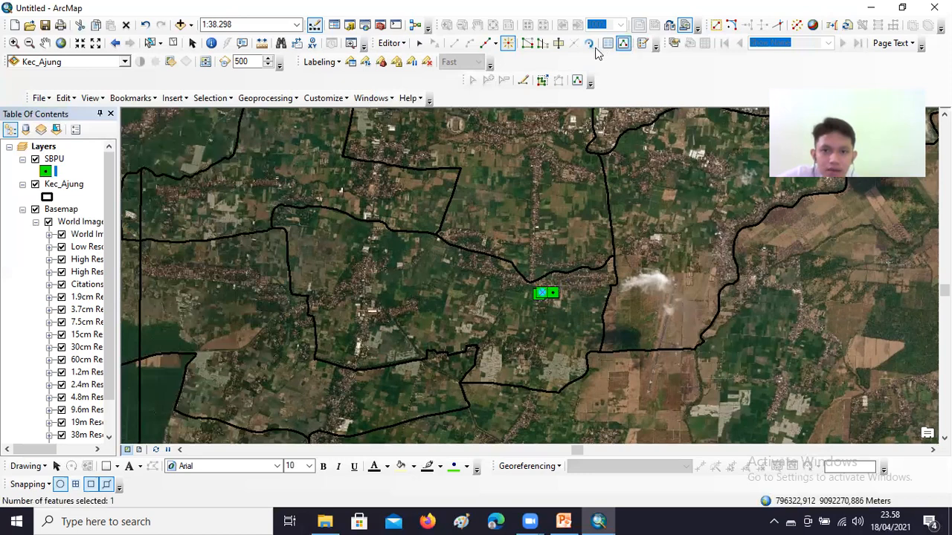
Try to select the overlapping SBPU points for vertex editing and check the editing options available for them.
click(527, 46)
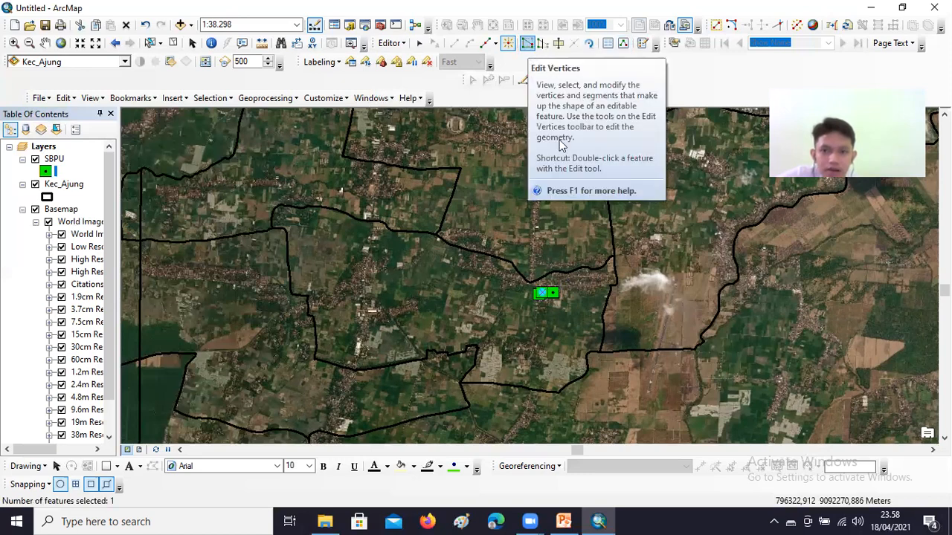
click(551, 296)
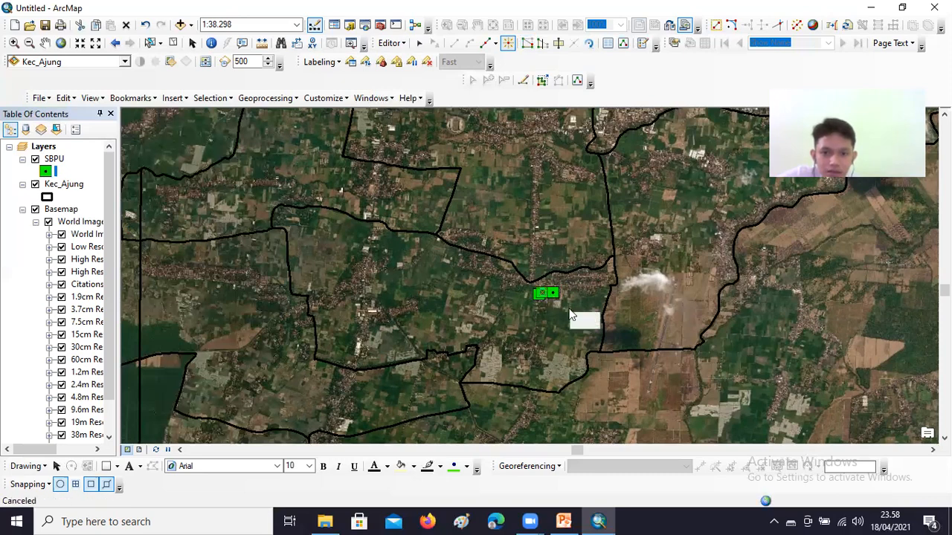
right_click(552, 295)
click(589, 339)
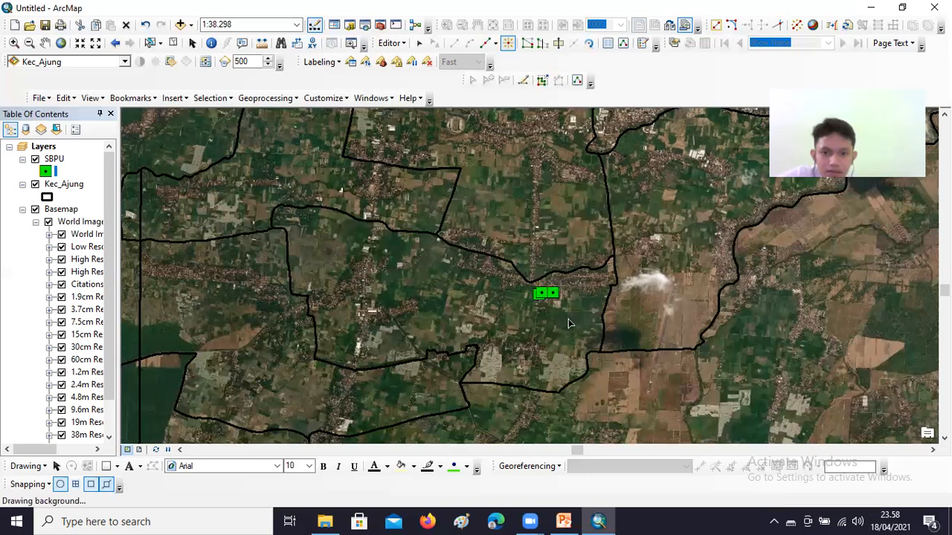
right_click(554, 297)
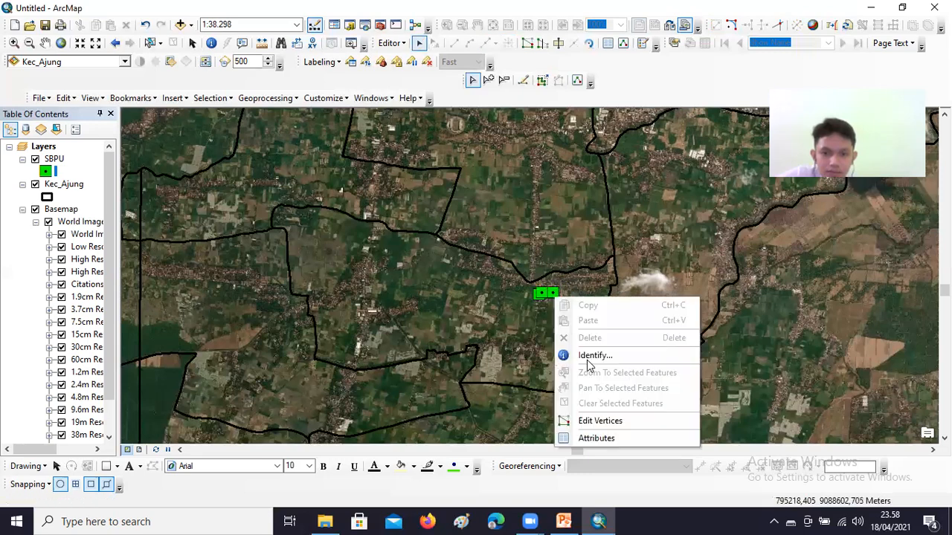
key(Escape)
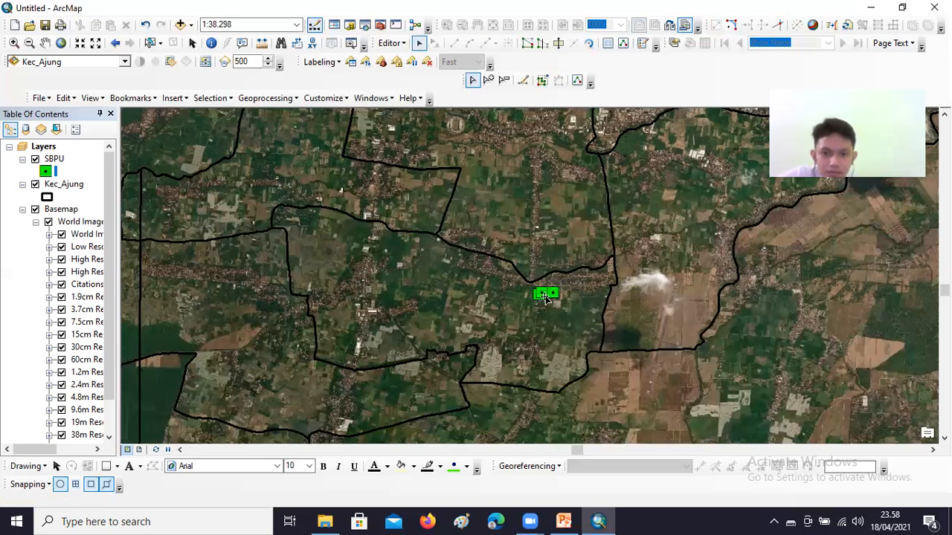
click(546, 296)
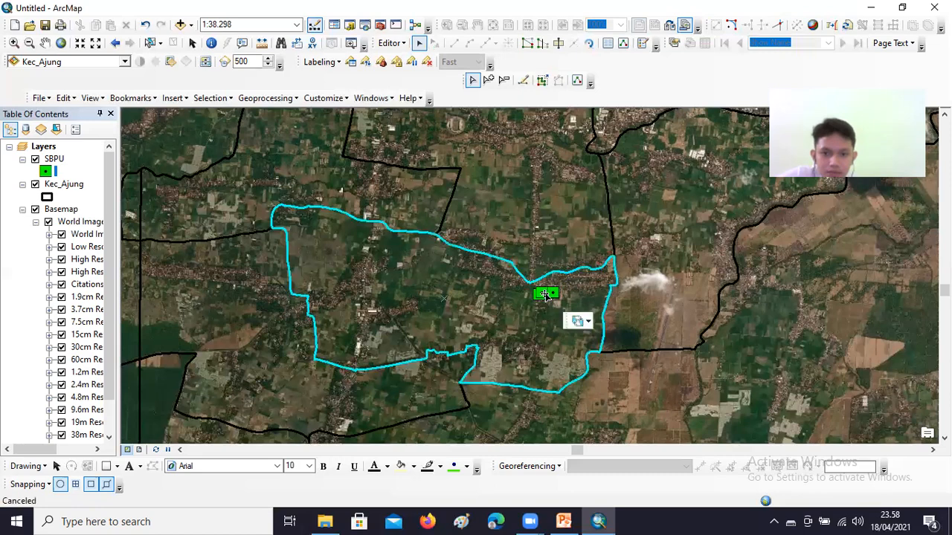
click(545, 296)
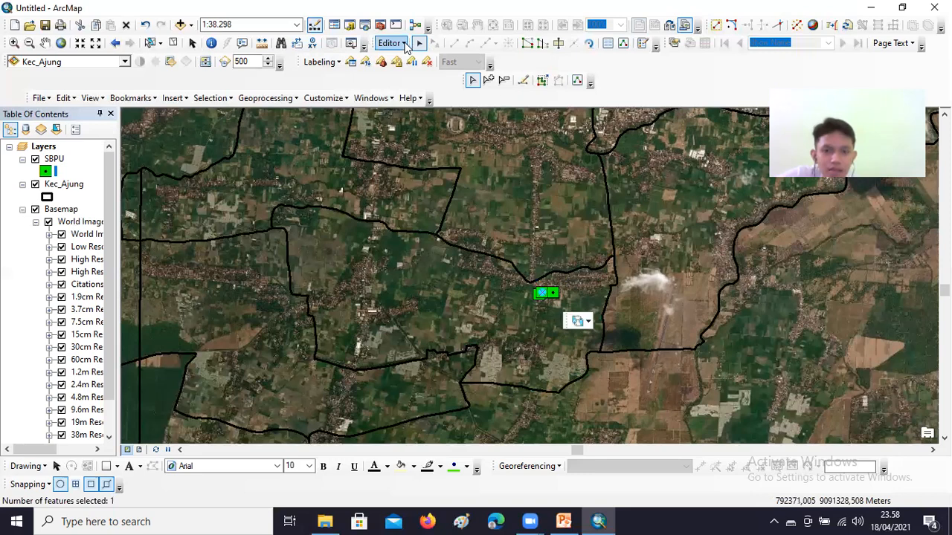
Stop the editing session without saving the unsaved edits, and return to the Select Elements tool.
click(402, 43)
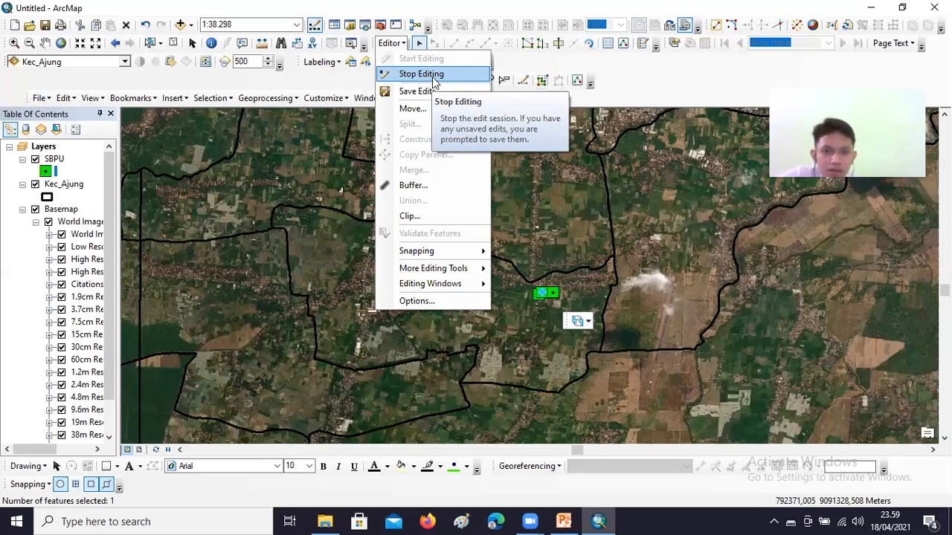
click(421, 73)
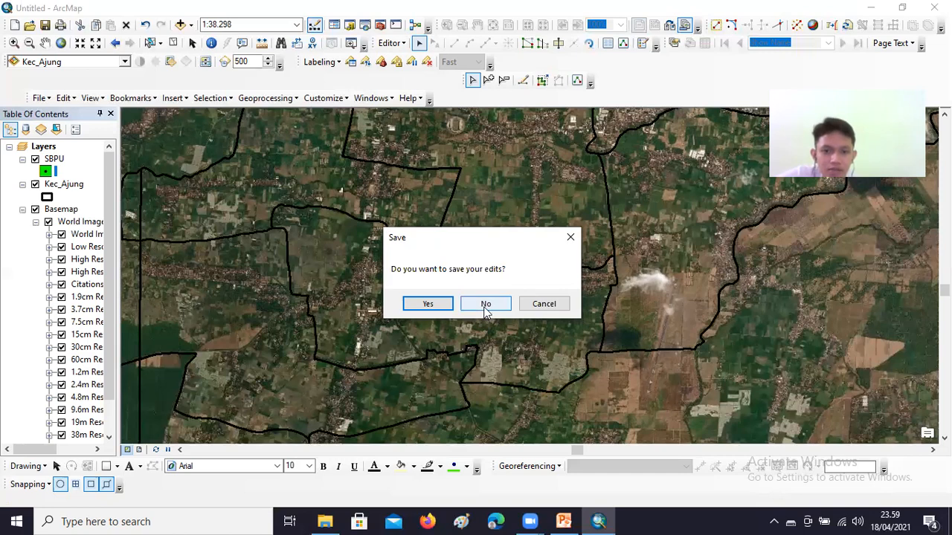
click(485, 306)
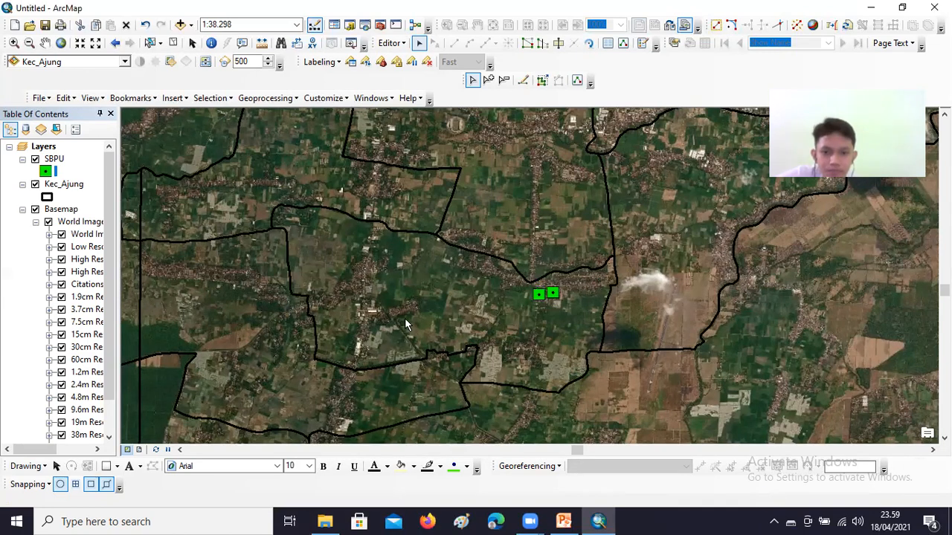
click(192, 42)
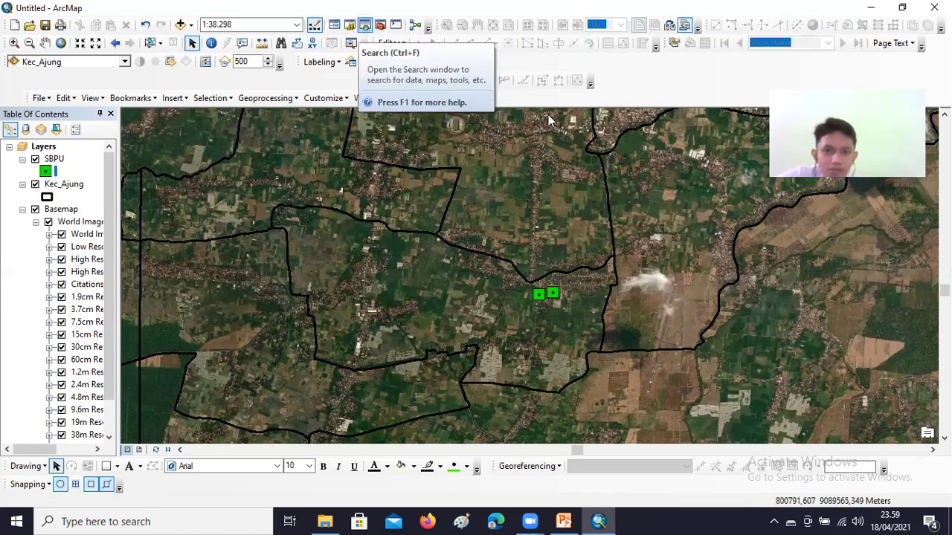
Start a new shapefile in the Jember SHP folder, named JALAN AJUNG, with the Polyline feature type.
right_click(827, 200)
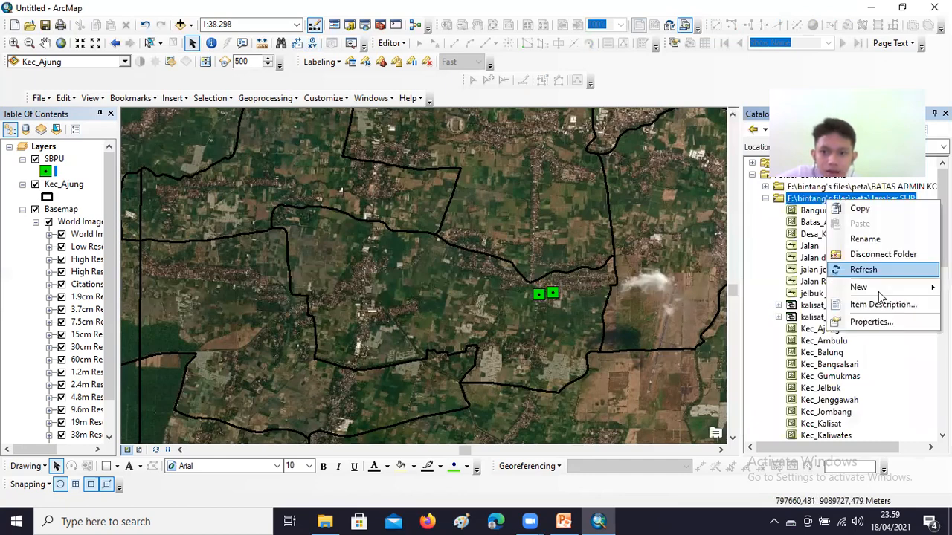
mouse_move(874, 290)
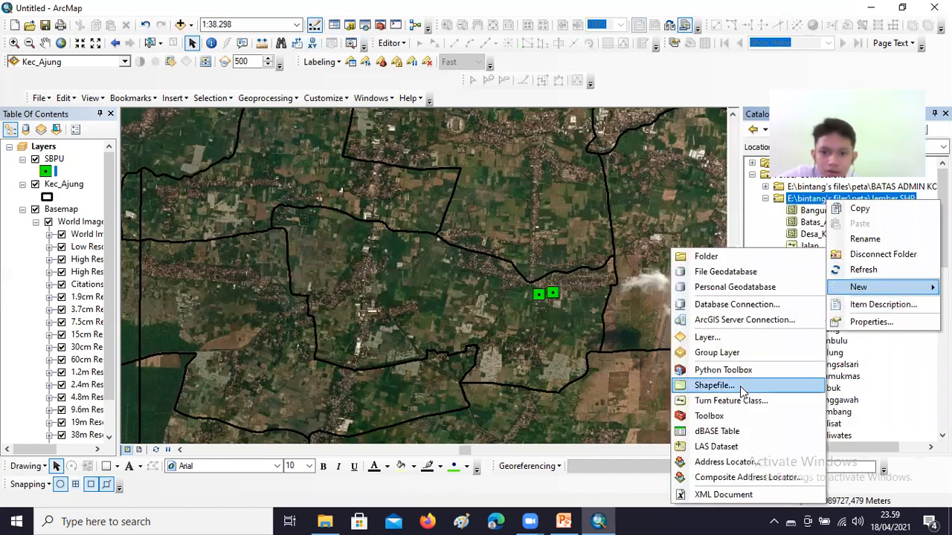
click(740, 386)
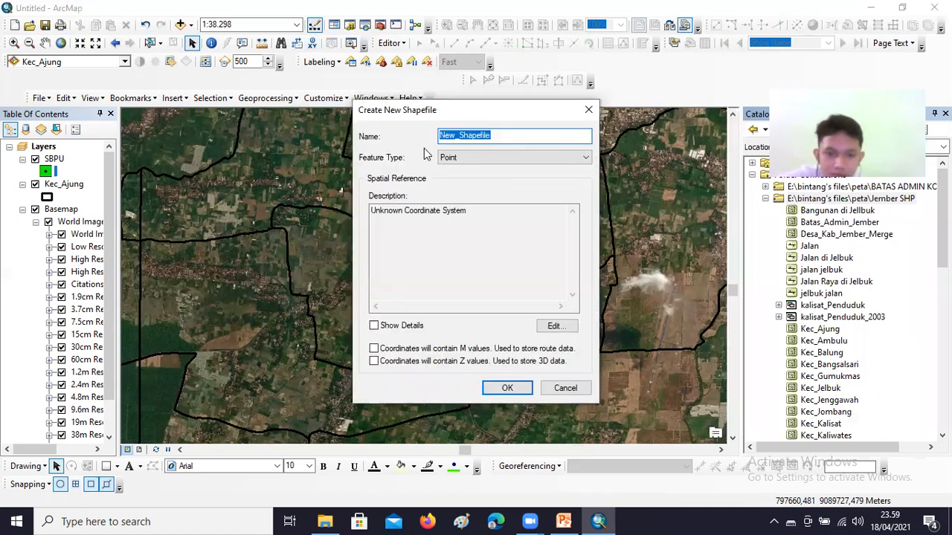
key(BackSpace)
text(J)
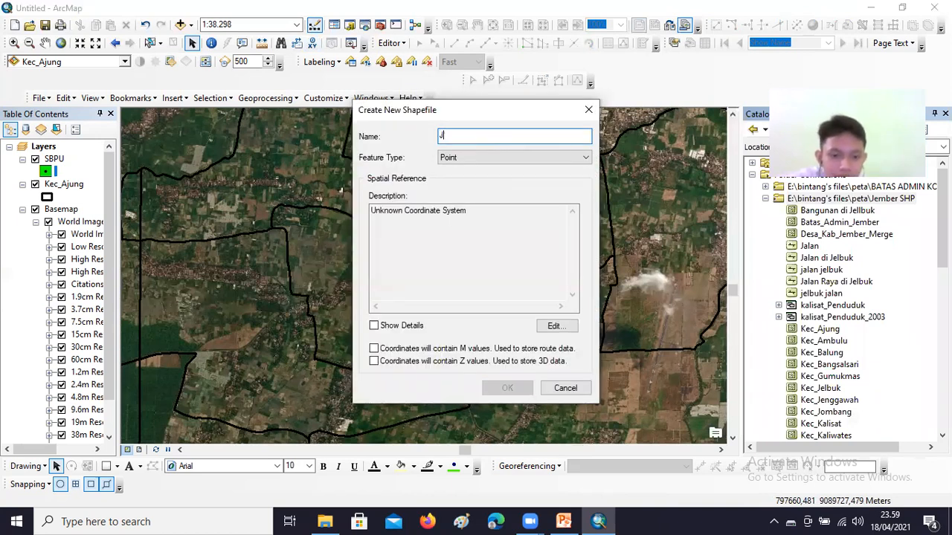
text(ALAN)
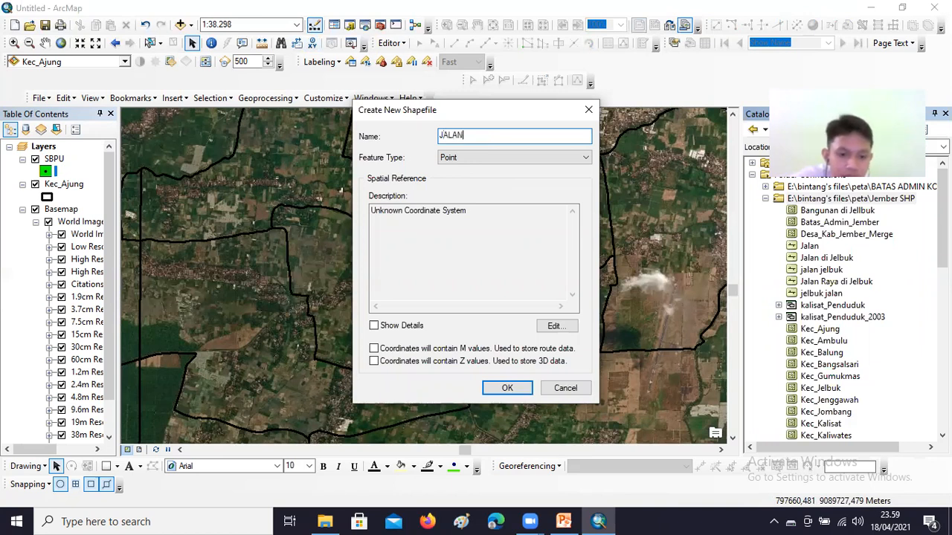
text( AJUNG)
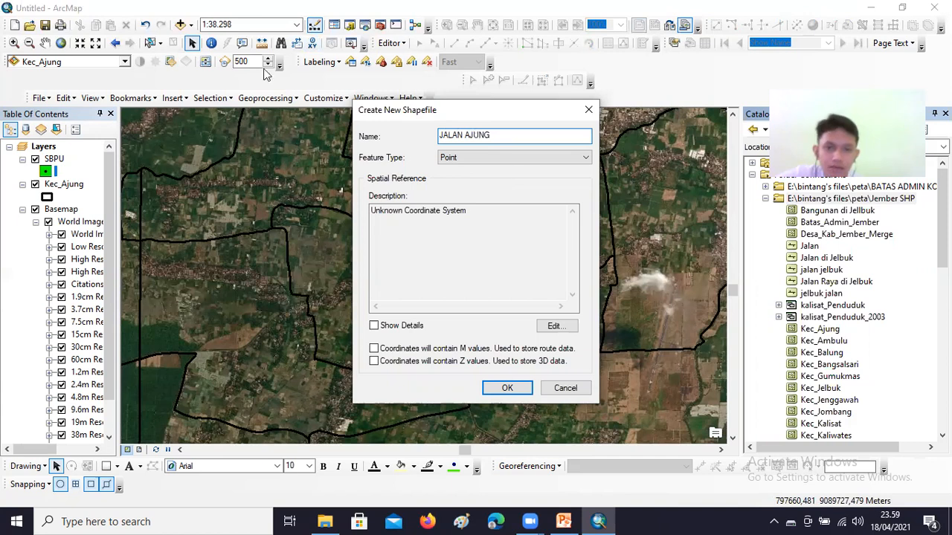
click(570, 163)
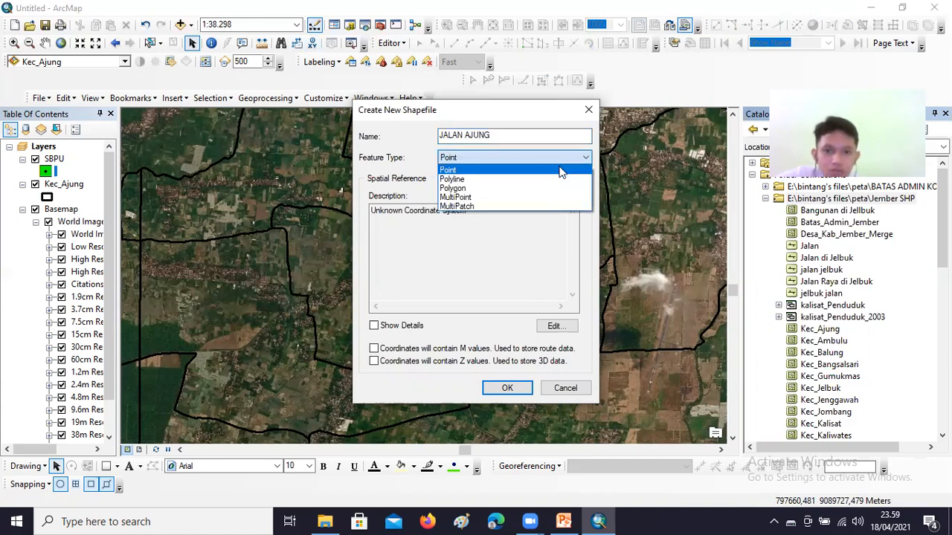
click(540, 180)
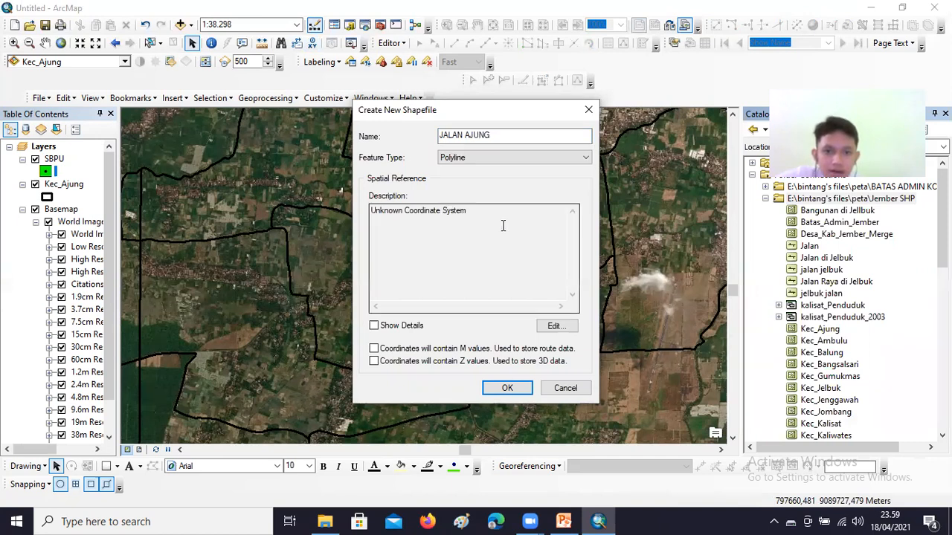
Assign the WGS 1984 UTM Zone 49S coordinate system to the new shapefile and create it.
click(554, 328)
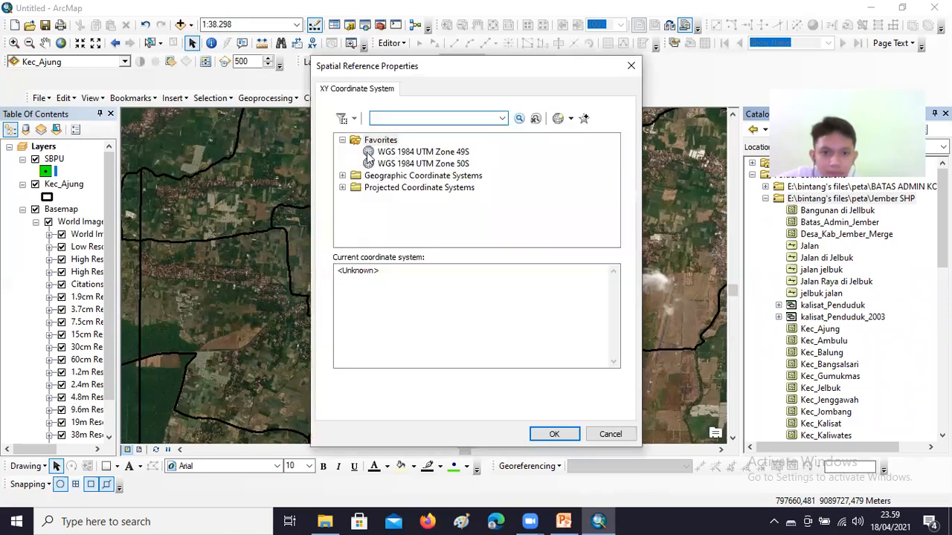
click(368, 152)
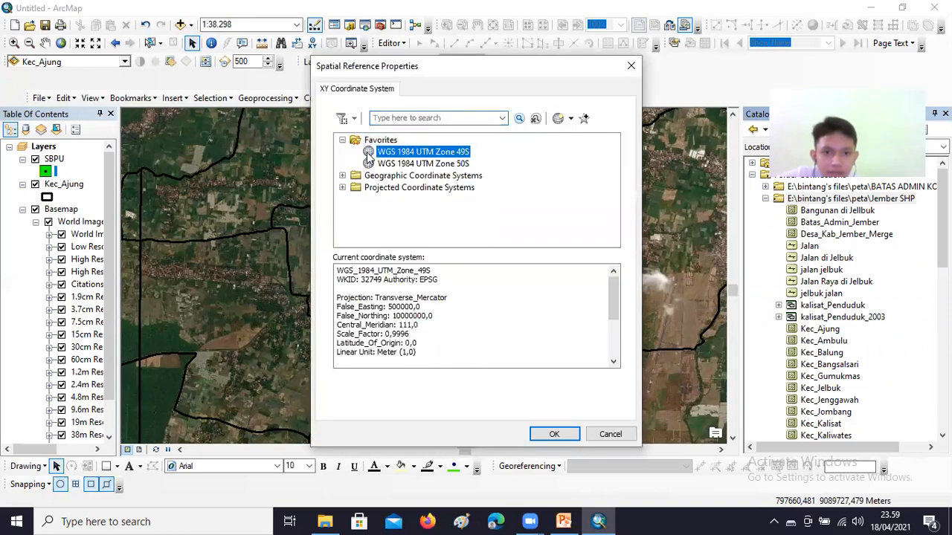
click(552, 438)
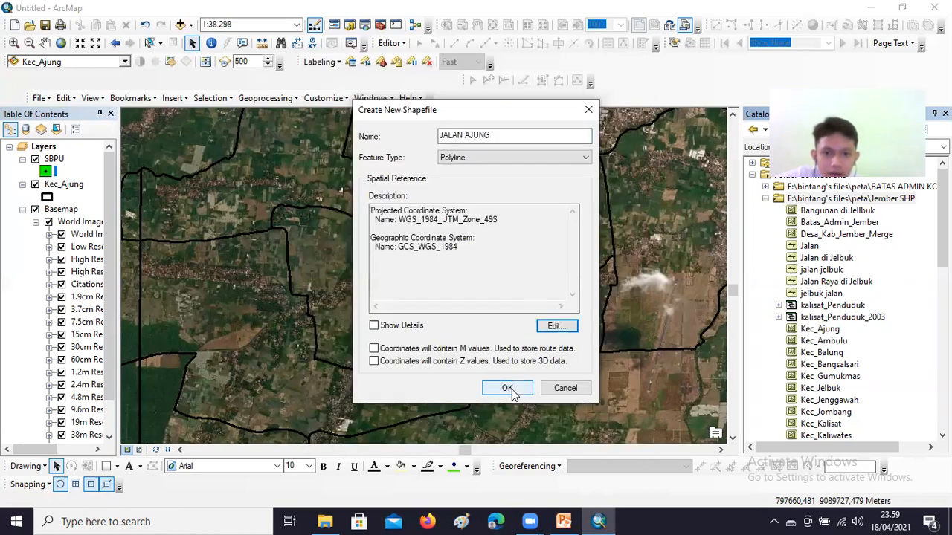
click(507, 389)
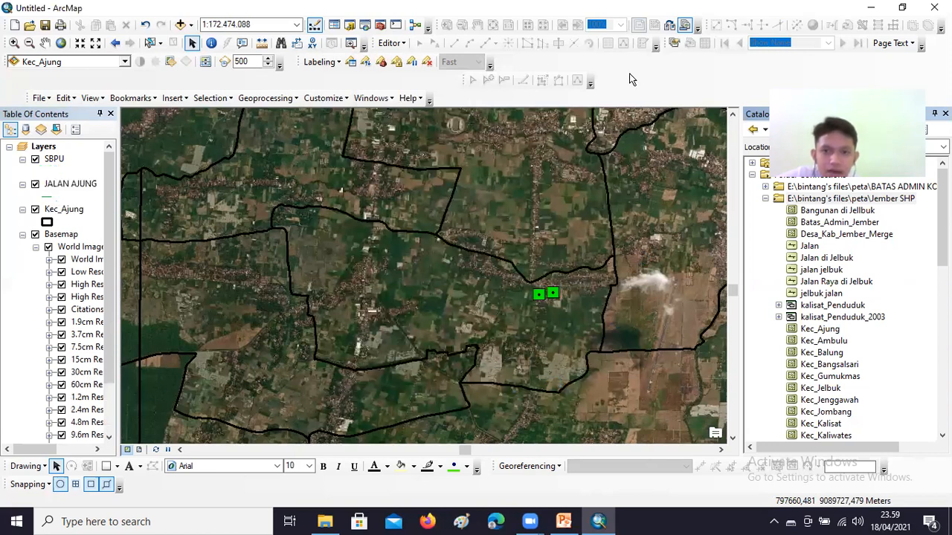
Start an editing session and choose the JALAN AJUNG template for creating features.
click(406, 44)
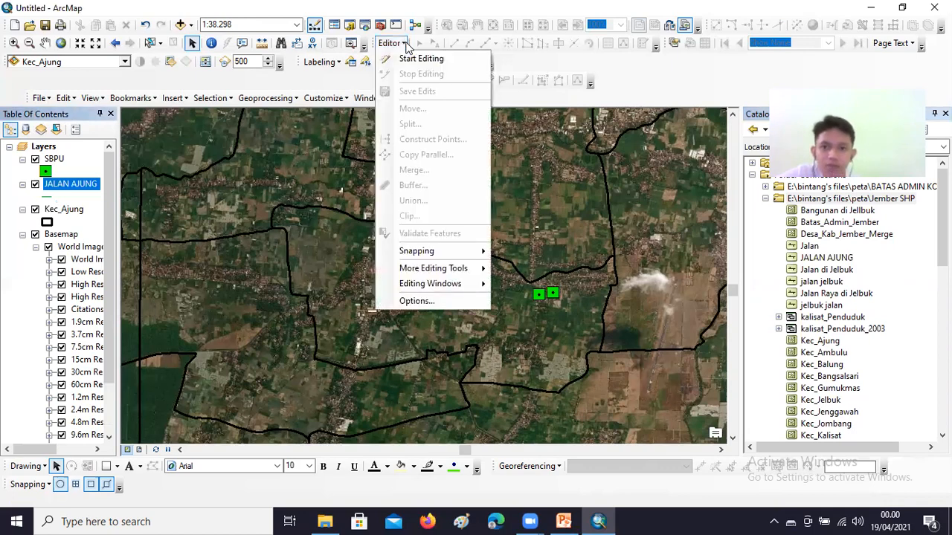
click(404, 44)
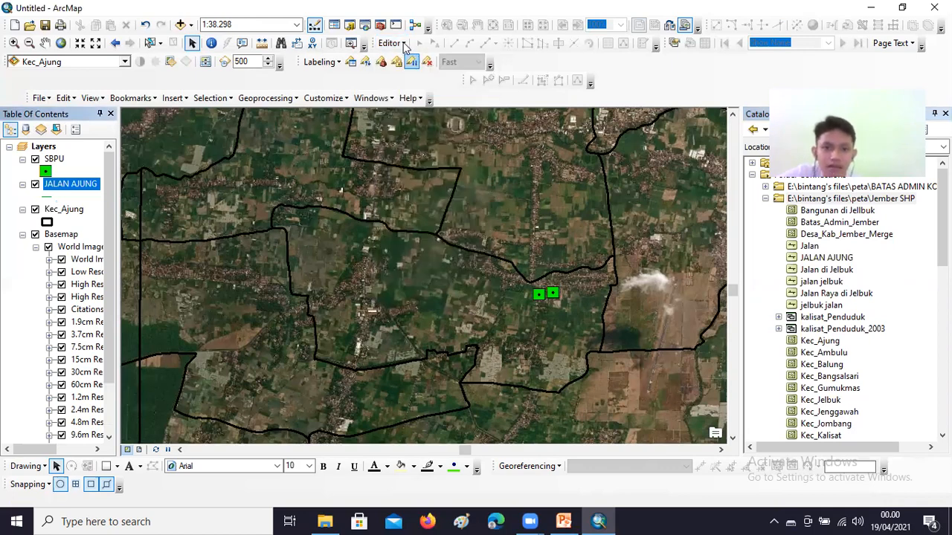
click(403, 44)
click(408, 58)
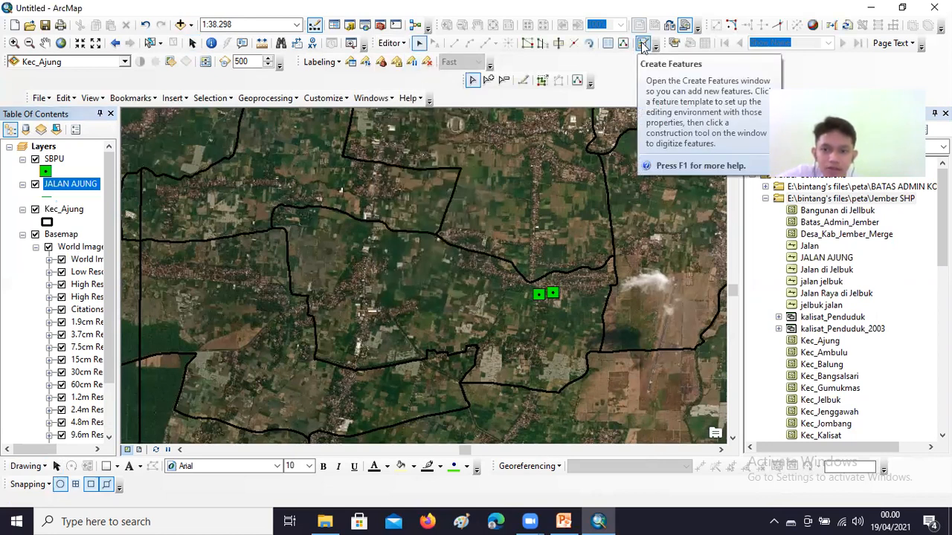
click(644, 44)
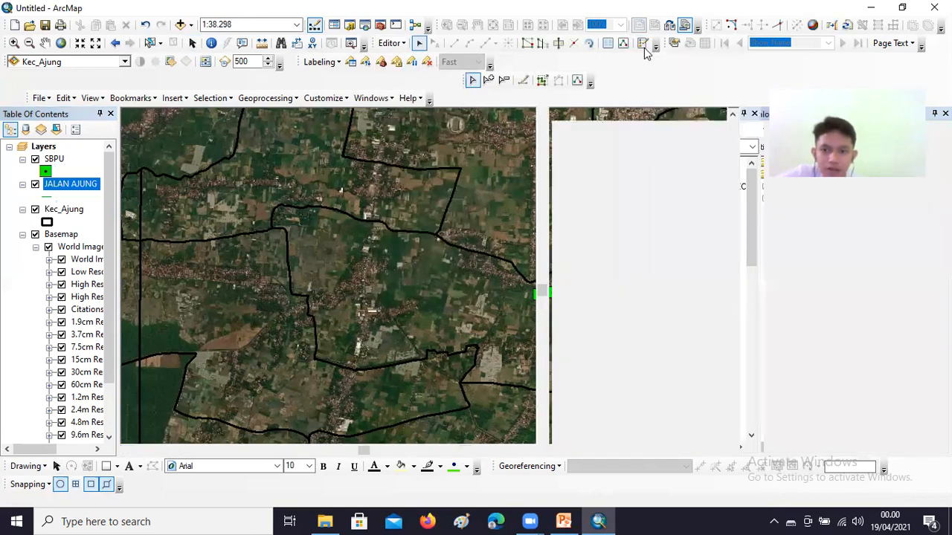
click(753, 114)
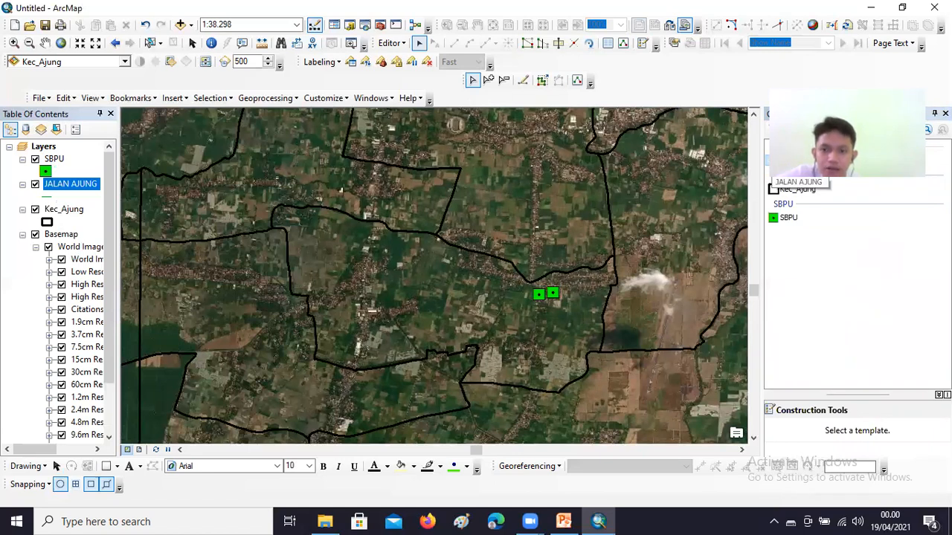
click(774, 177)
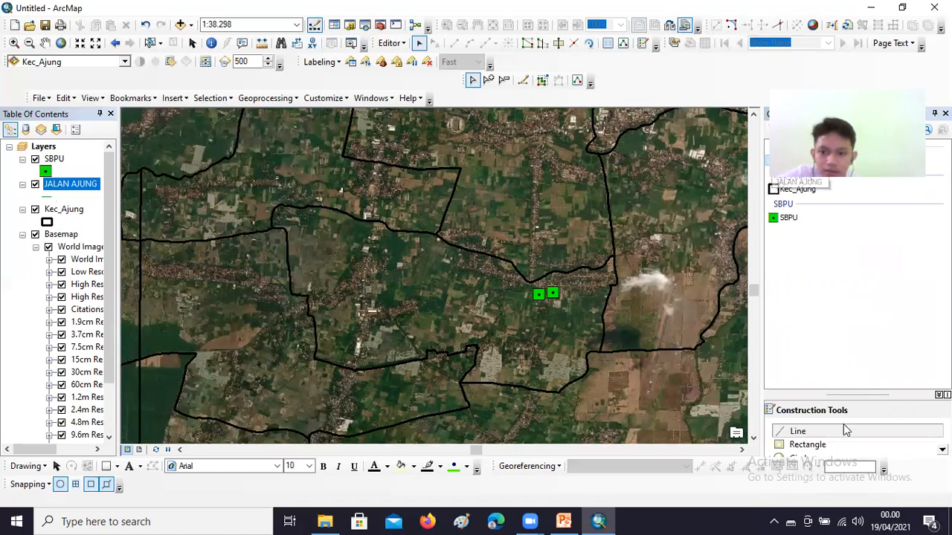
Digitize a straight road line about 870 m long with the Line tool, running south from just below the Kec_Ajung boundary, and finish the sketch.
scroll(881, 430, down, 2)
scroll(892, 443, up, 2)
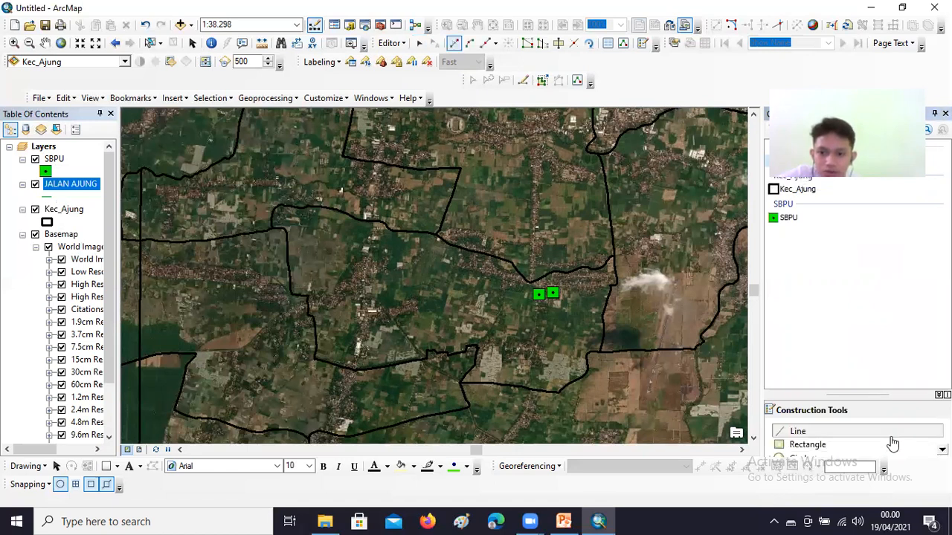
scroll(893, 443, down, 2)
scroll(893, 443, up, 2)
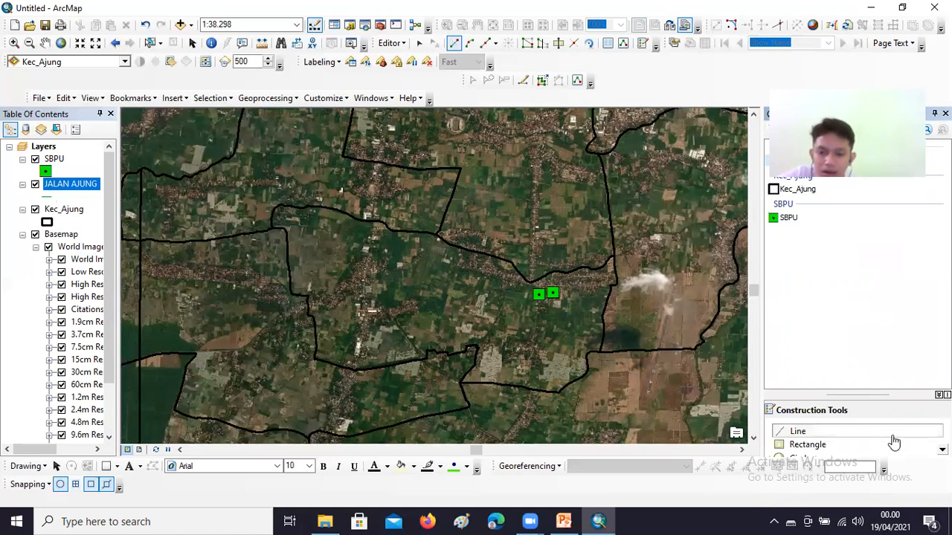
scroll(896, 446, down, 2)
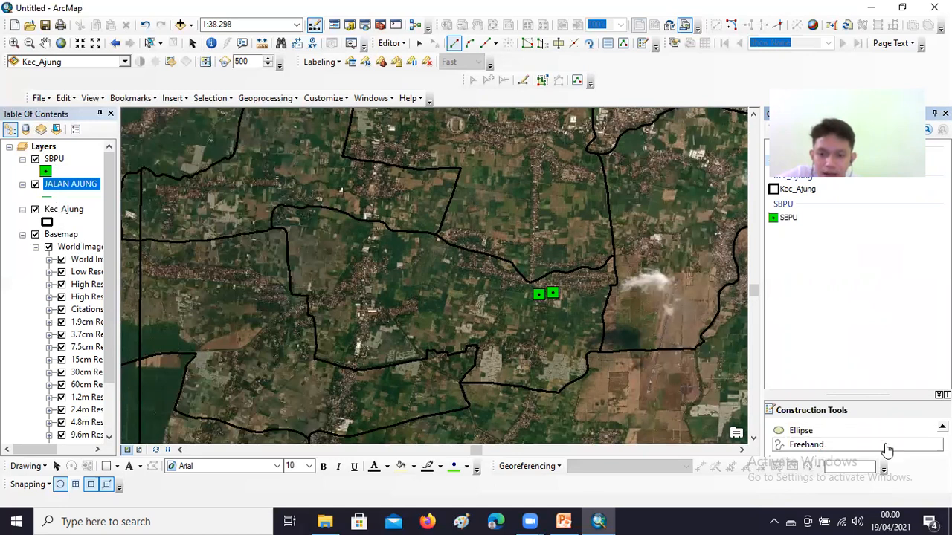
scroll(889, 452, up, 2)
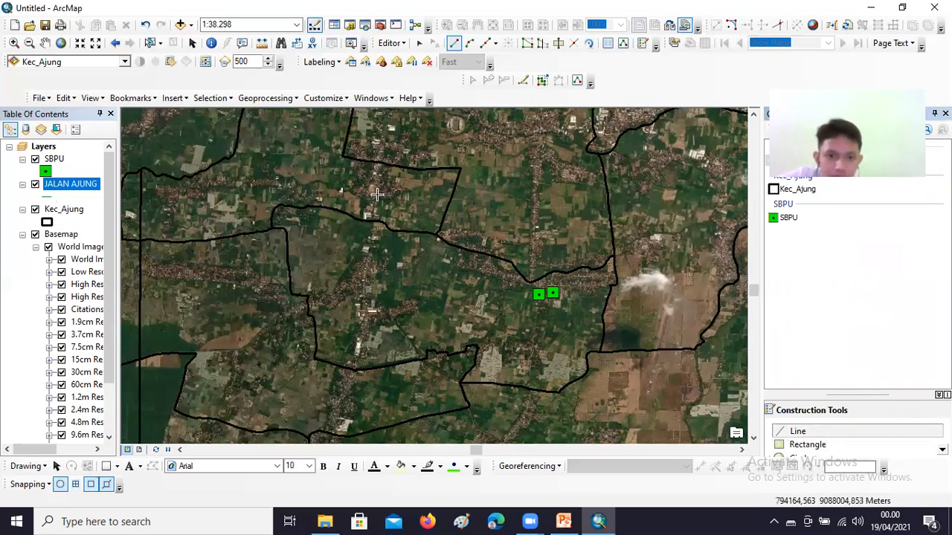
click(371, 248)
double_click(361, 292)
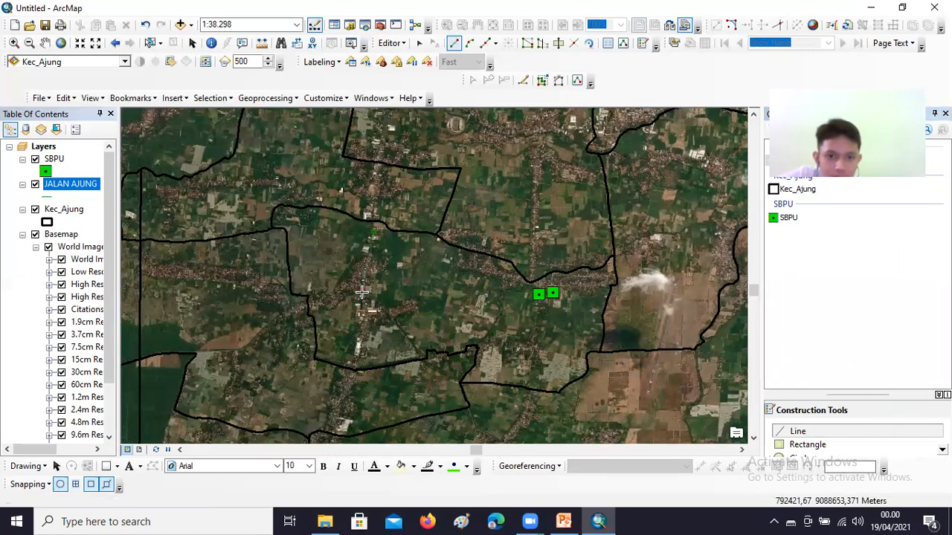
click(361, 292)
right_click(362, 290)
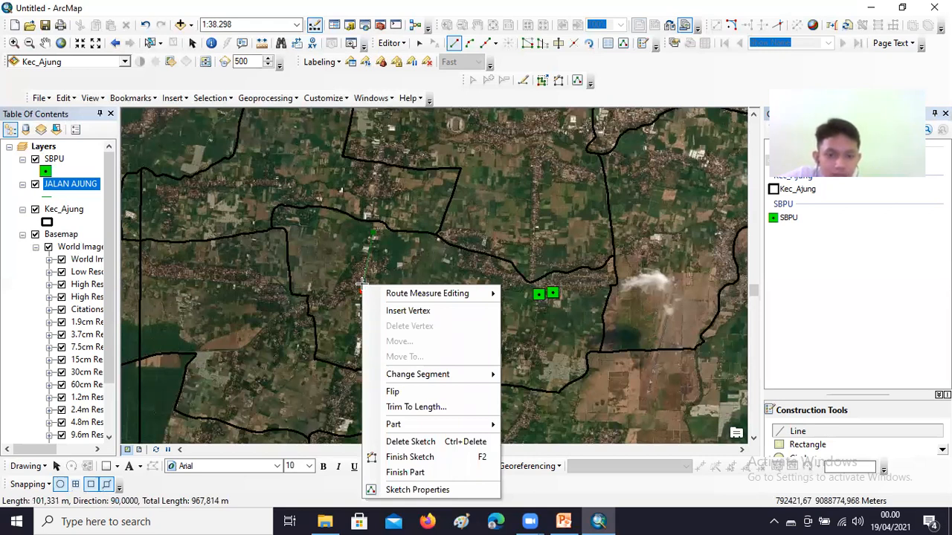
click(420, 458)
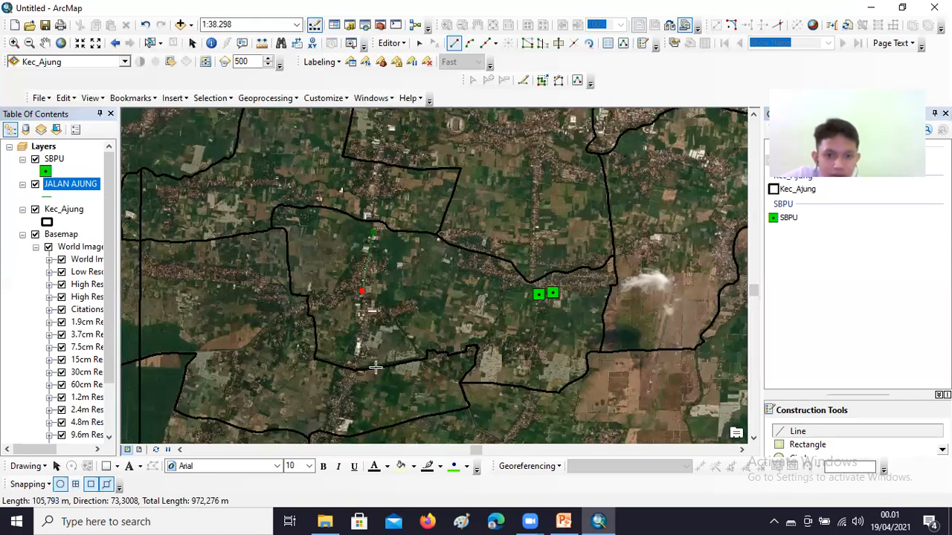
Browse the line symbols for the JALAN AJUNG layer and pick the ESRI Highway symbol.
click(48, 198)
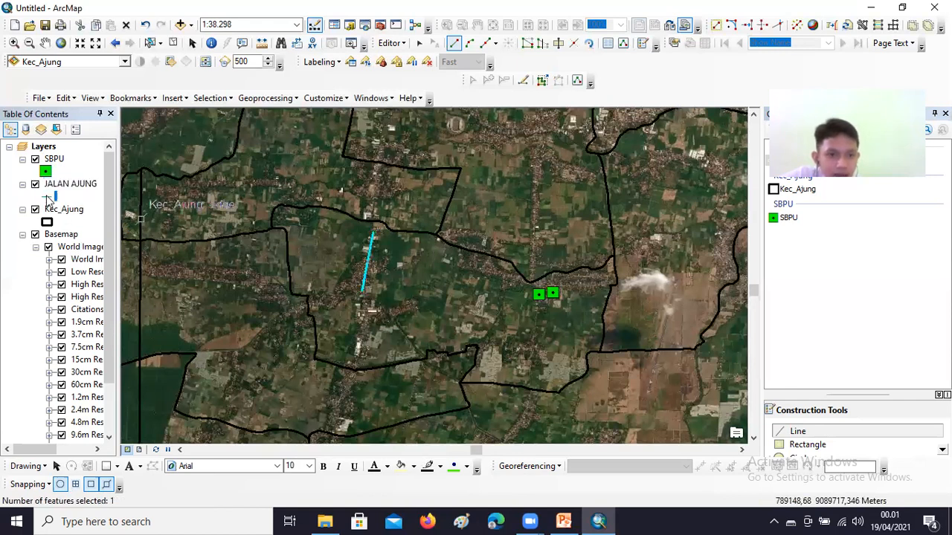
scroll(435, 281, down, 3)
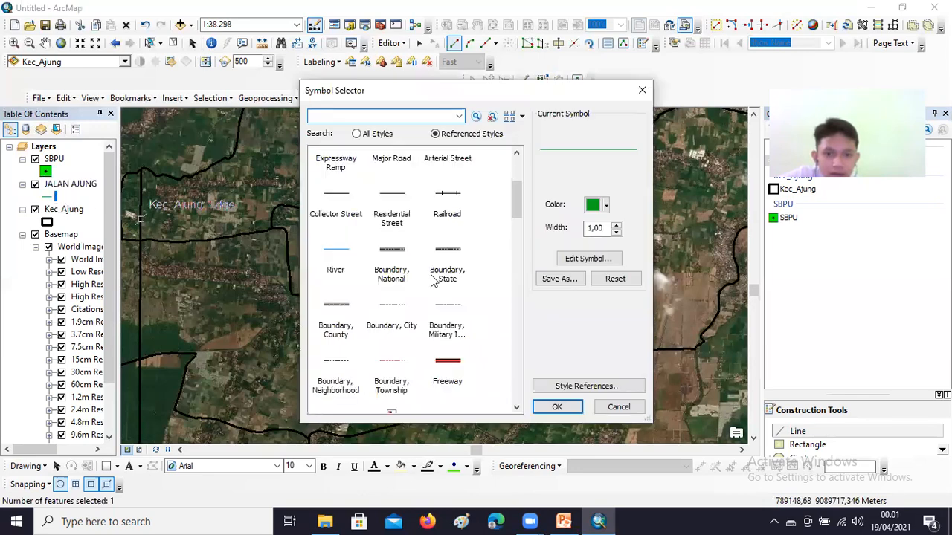
scroll(435, 281, down, 3)
scroll(435, 281, up, 2)
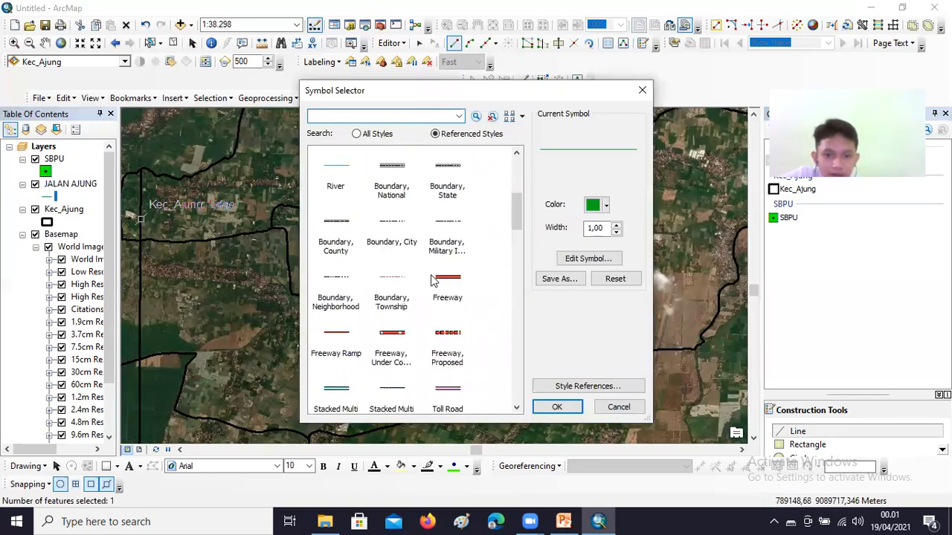
scroll(433, 308, down, 5)
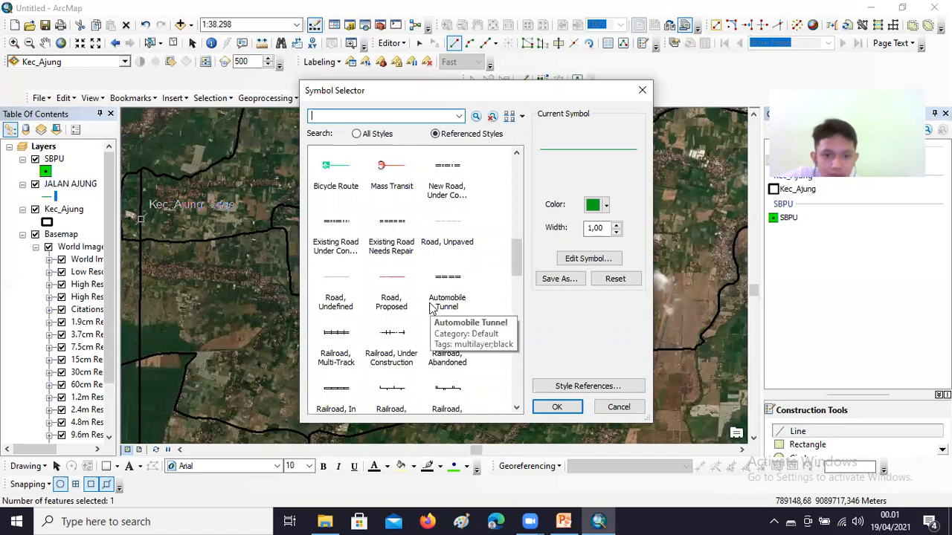
scroll(431, 308, down, 5)
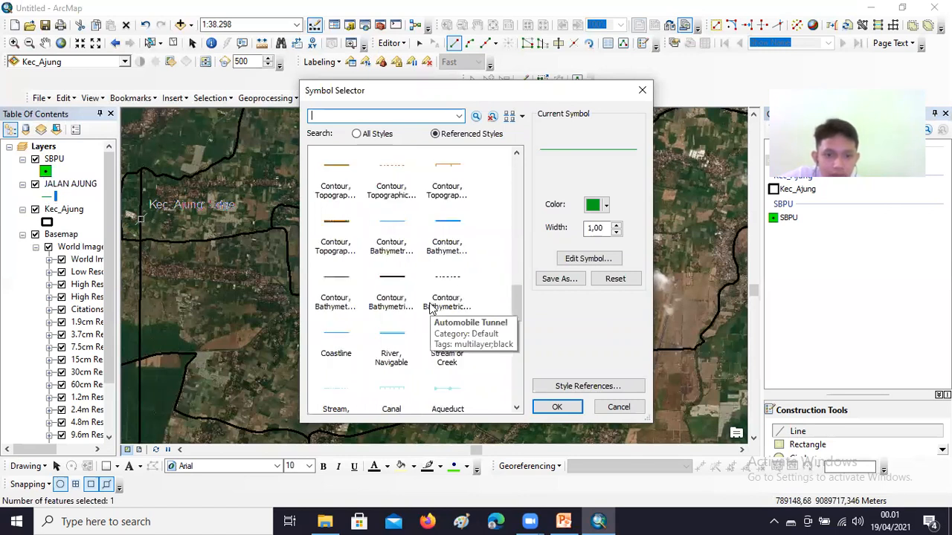
scroll(431, 309, up, 10)
click(342, 262)
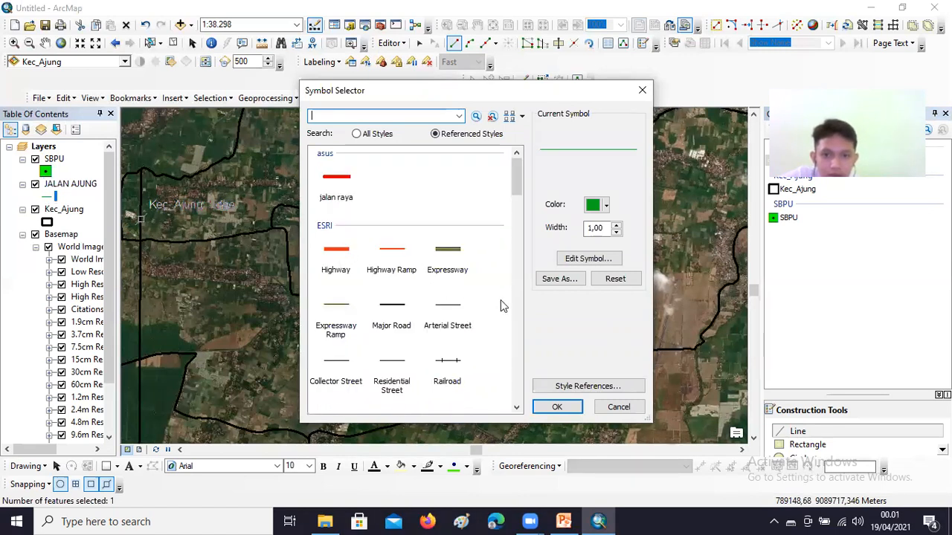
Set the JALAN AJUNG line symbol's width to 2 and its color to bright yellow, and apply the symbol.
drag(607, 230, 587, 231)
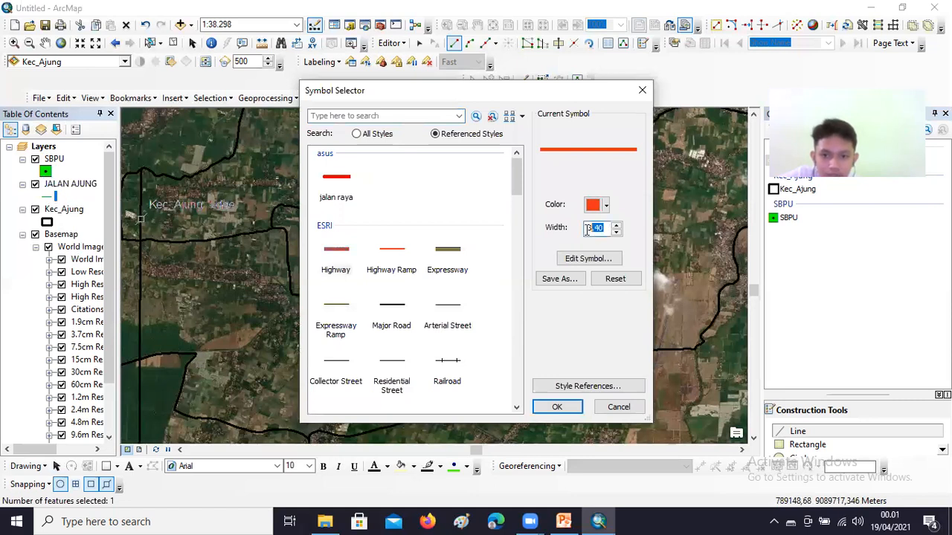
key(BackSpace)
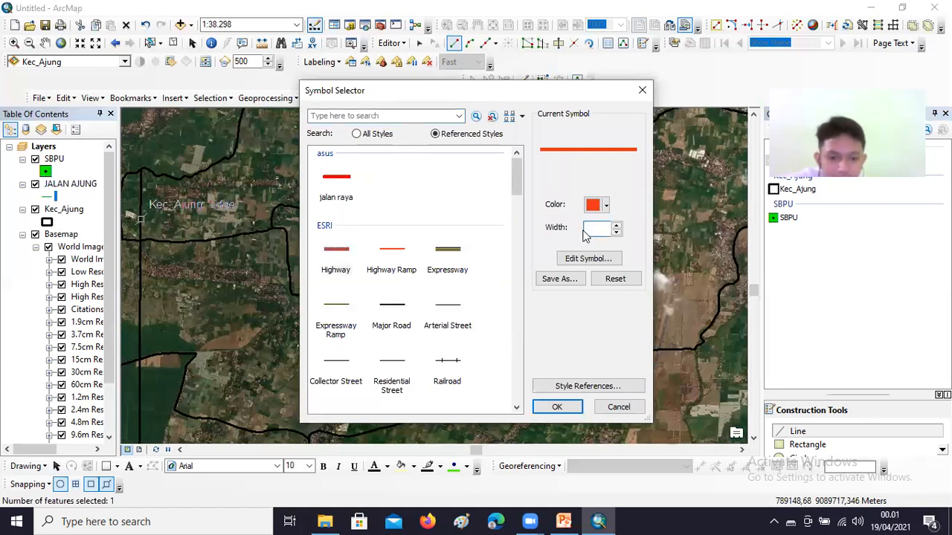
text(2)
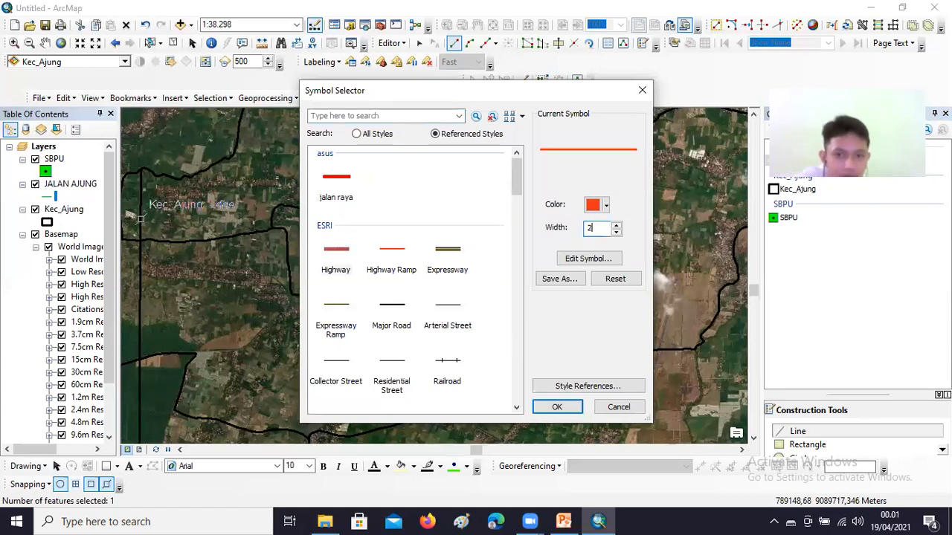
click(606, 205)
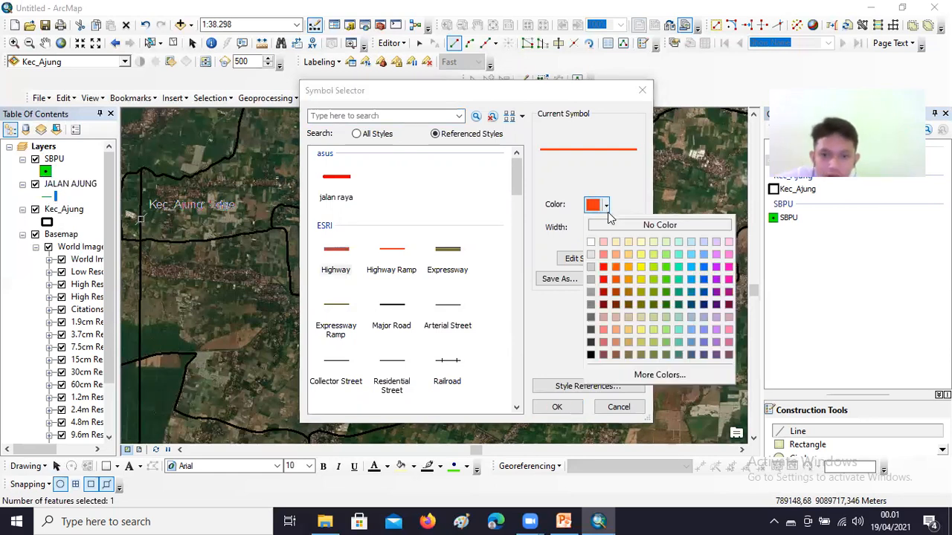
click(641, 266)
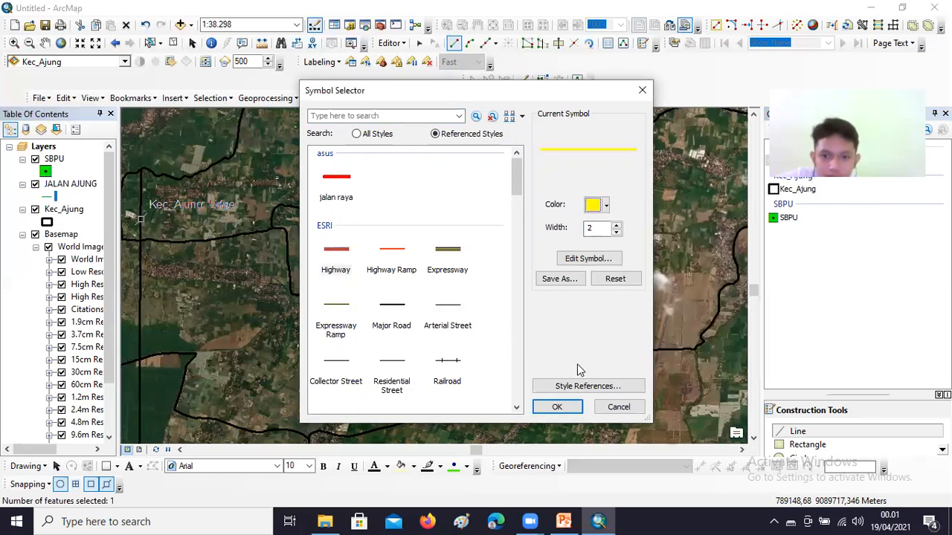
click(571, 411)
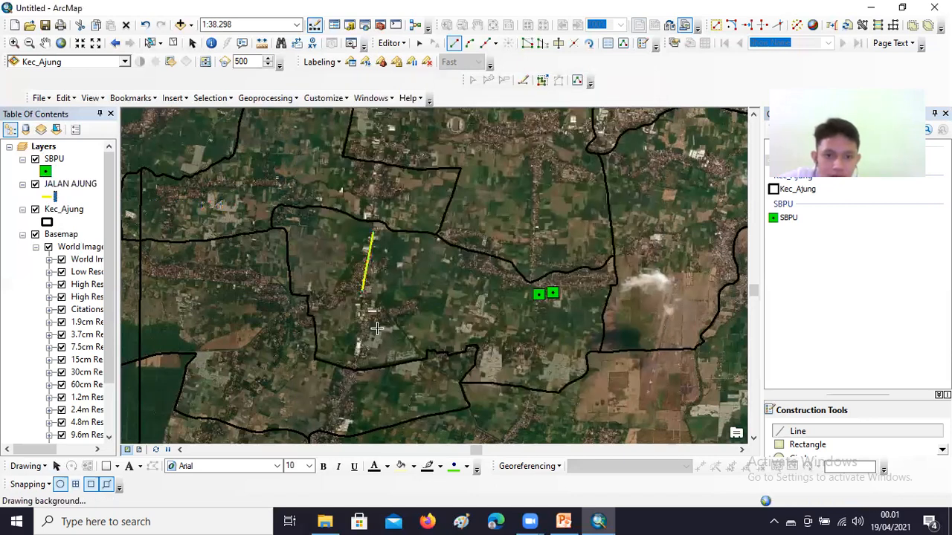
Check in the list of available toolbars whether the Snapping toolbar is turned on.
click(362, 293)
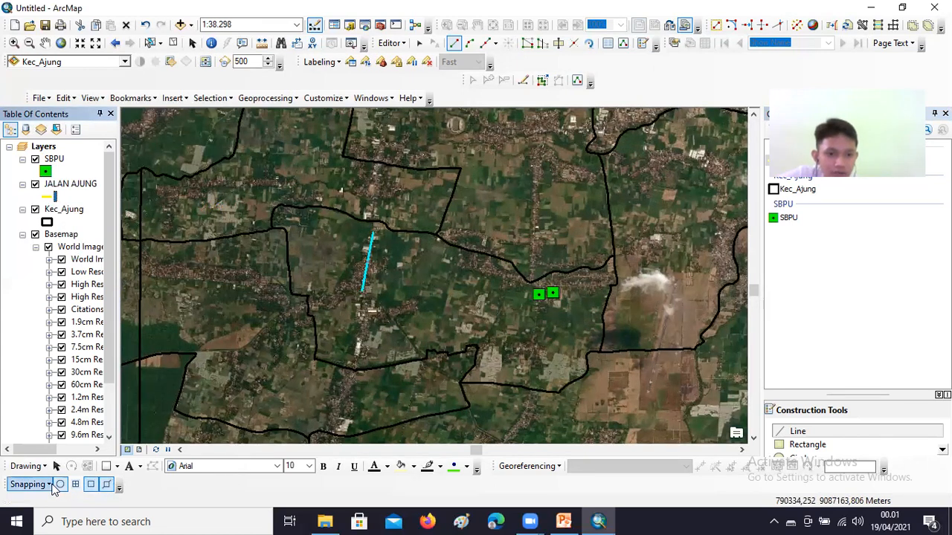
click(349, 99)
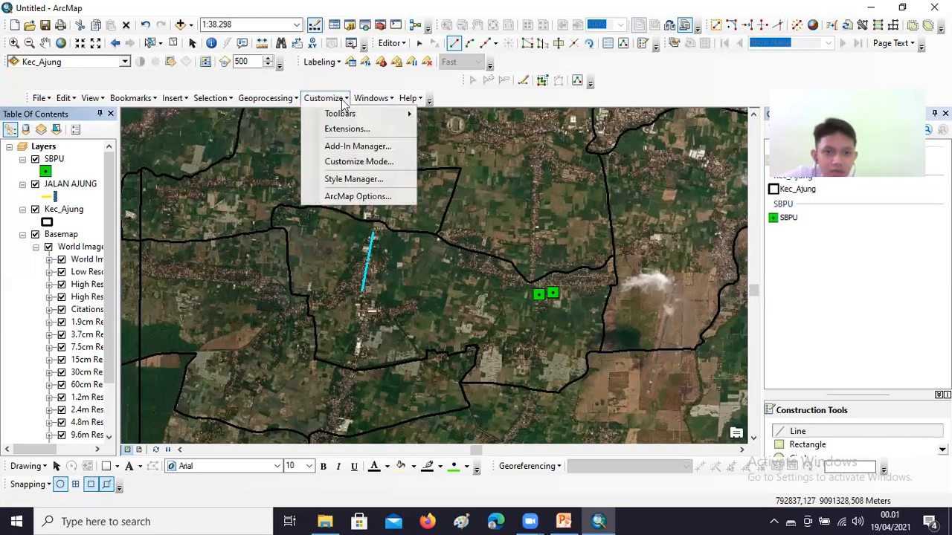
key(Right)
key(Left)
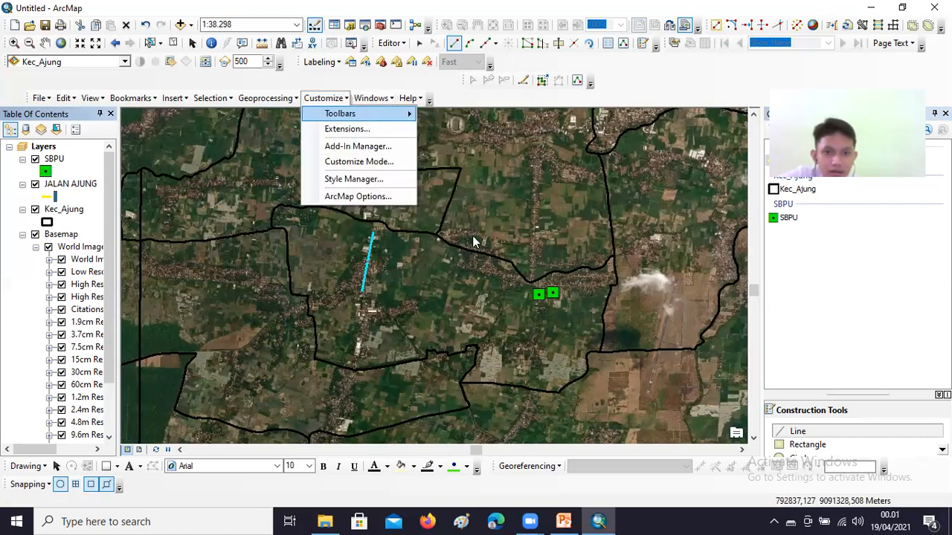
mouse_move(379, 115)
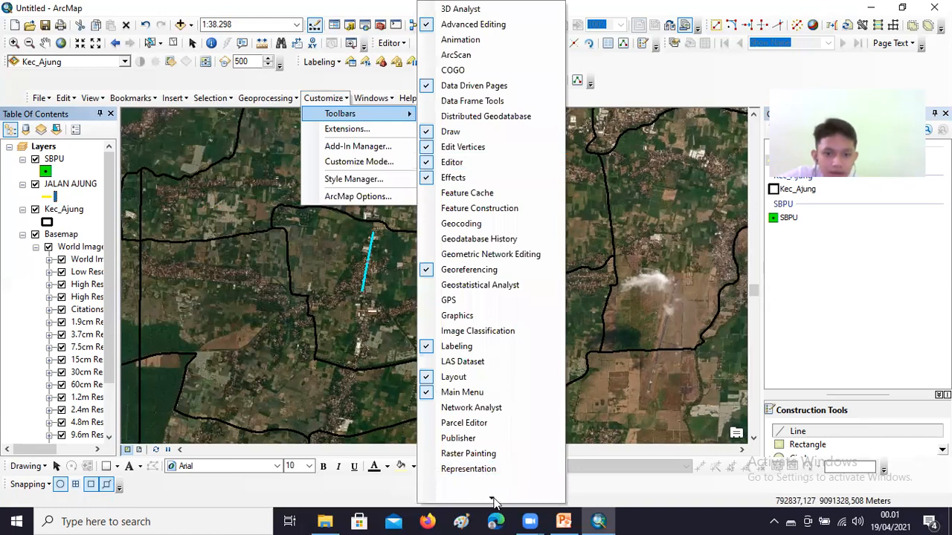
mouse_move(493, 499)
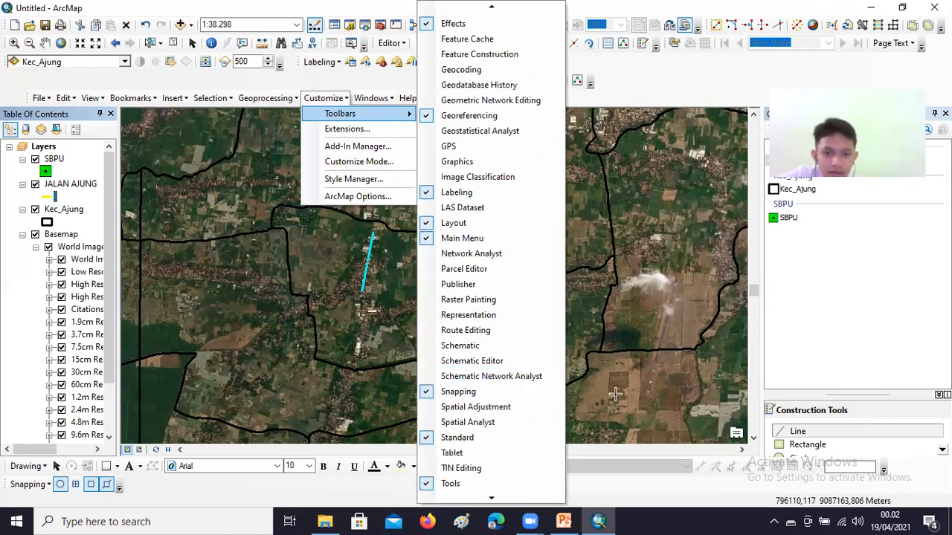
With end snapping on, digitize a second road line between the southeastern fields and the first road's southern end, doubling back slightly, and finish the sketch.
click(357, 400)
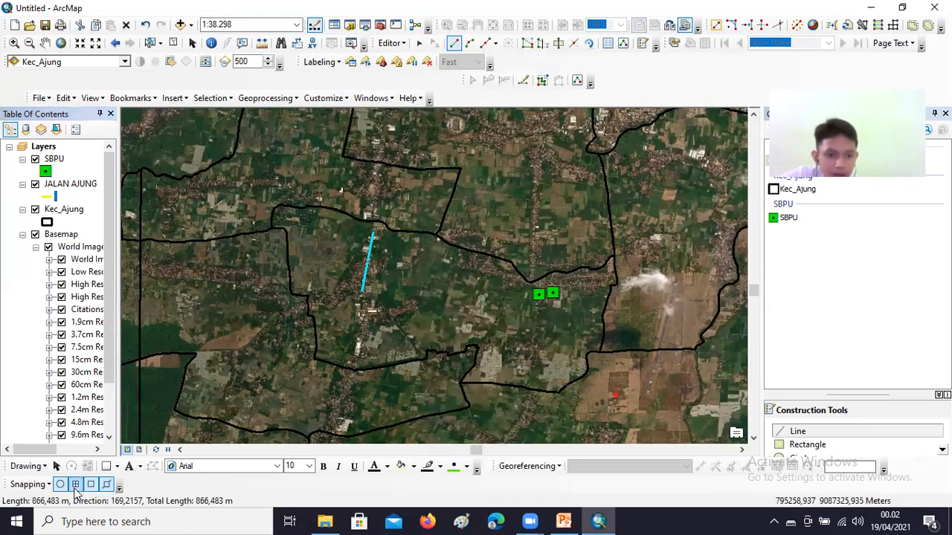
click(363, 298)
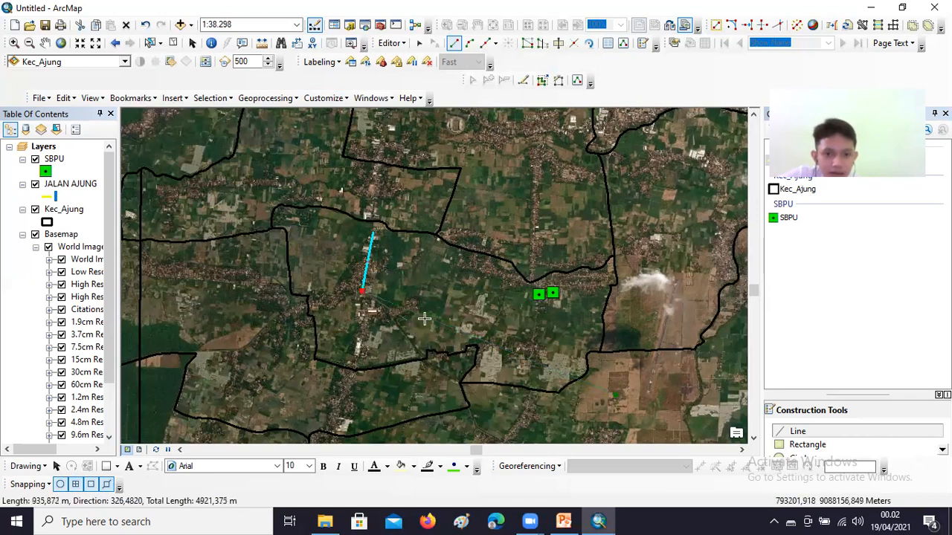
click(425, 316)
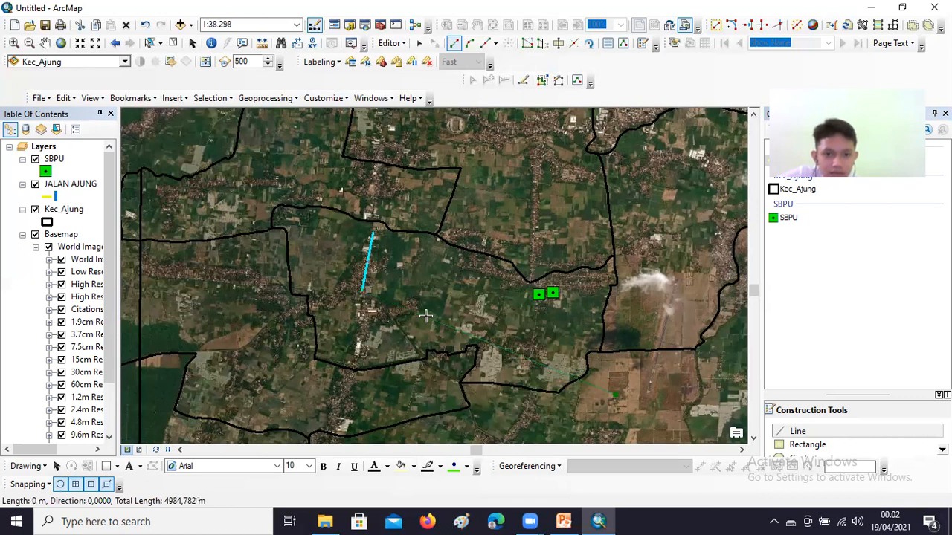
right_click(428, 322)
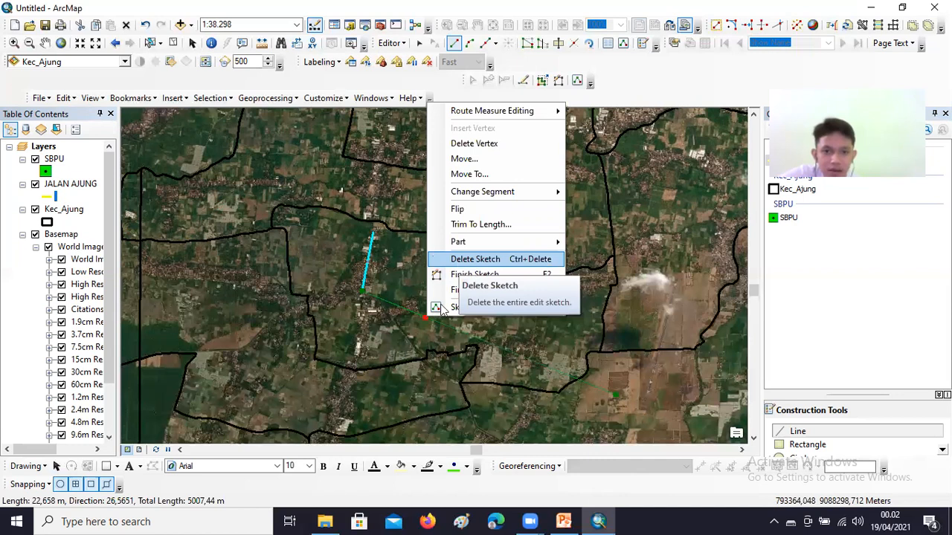
click(421, 320)
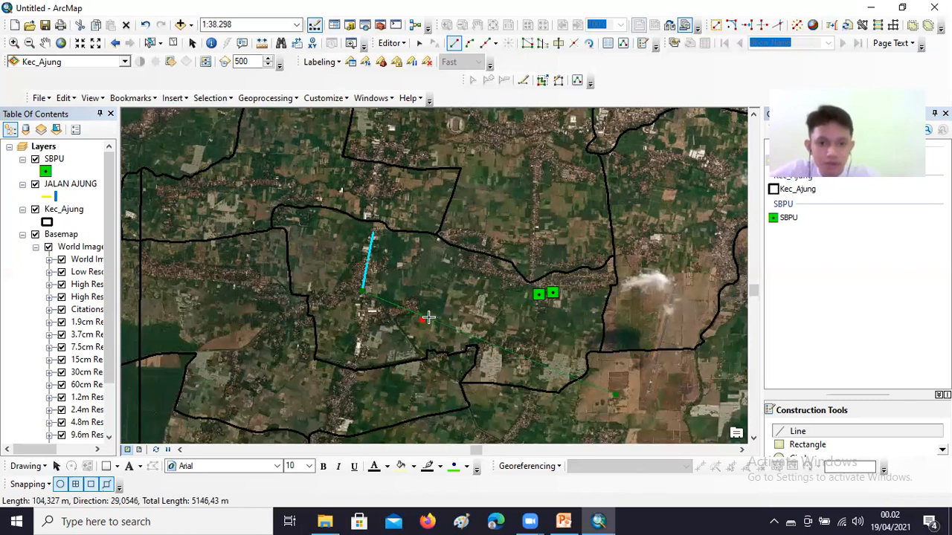
double_click(428, 318)
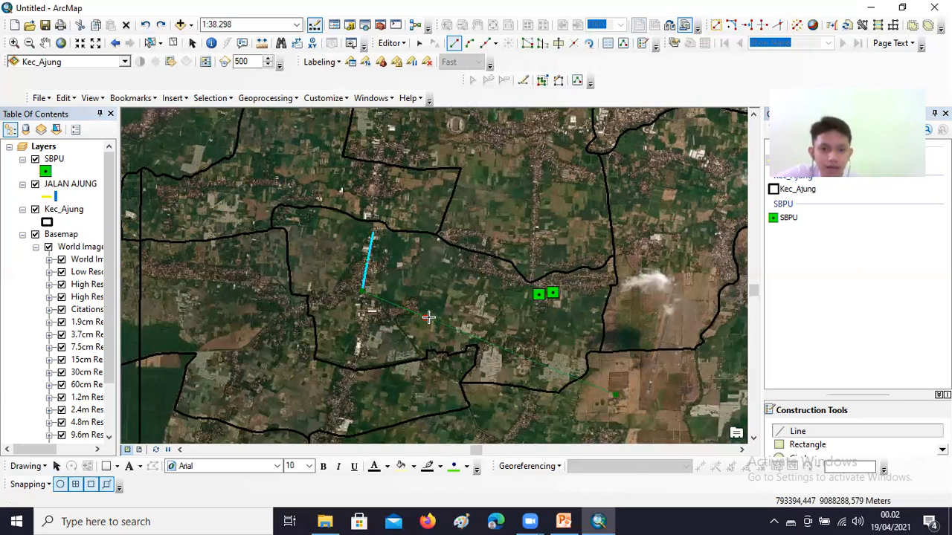
click(429, 318)
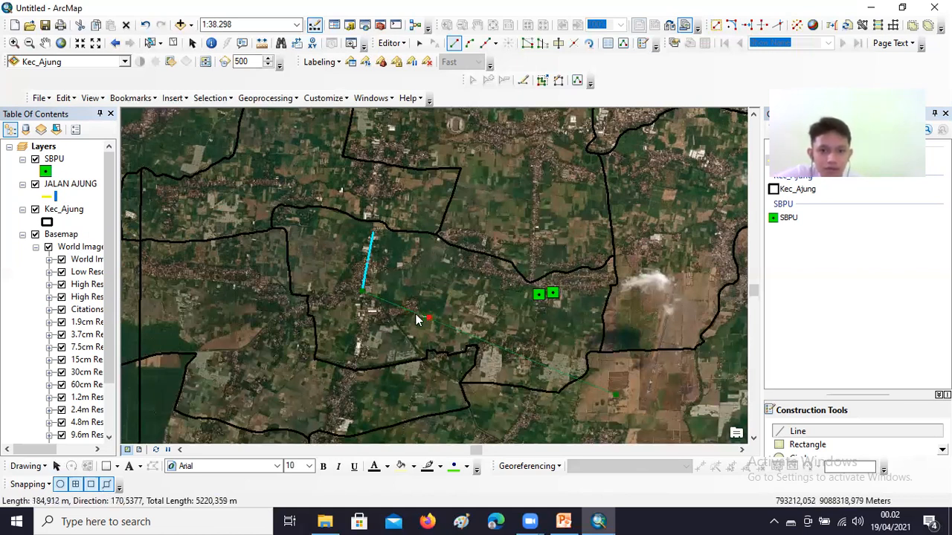
right_click(443, 281)
click(444, 273)
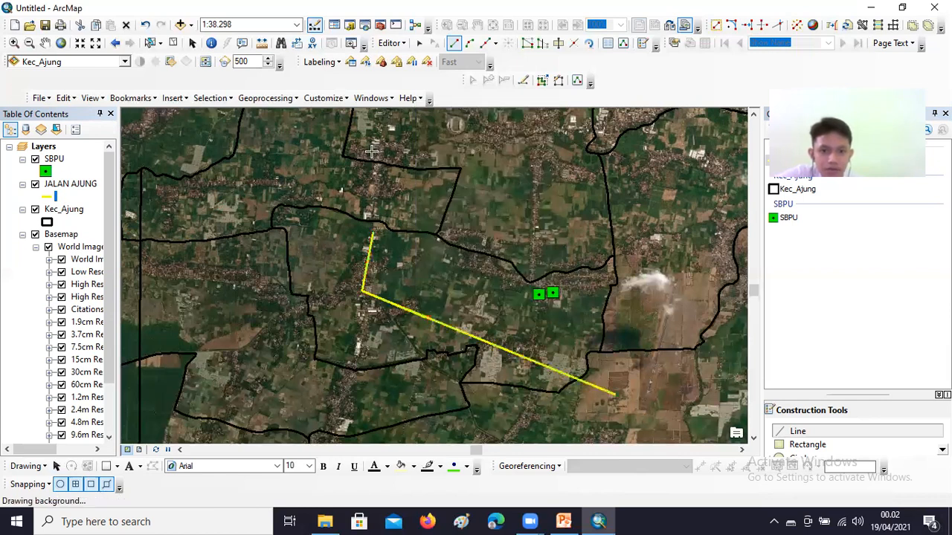
Stop the editing session for the JALAN AJUNG road lines.
click(420, 43)
click(401, 43)
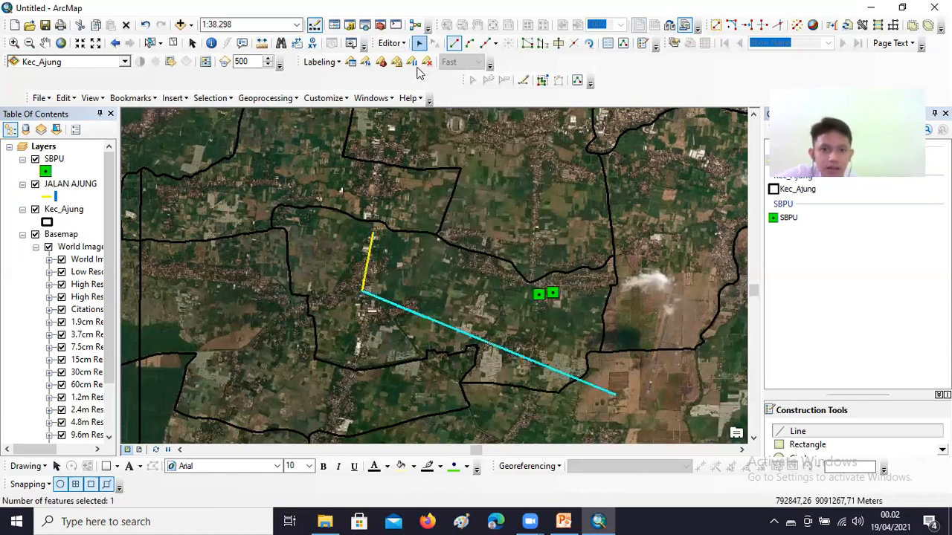
click(426, 92)
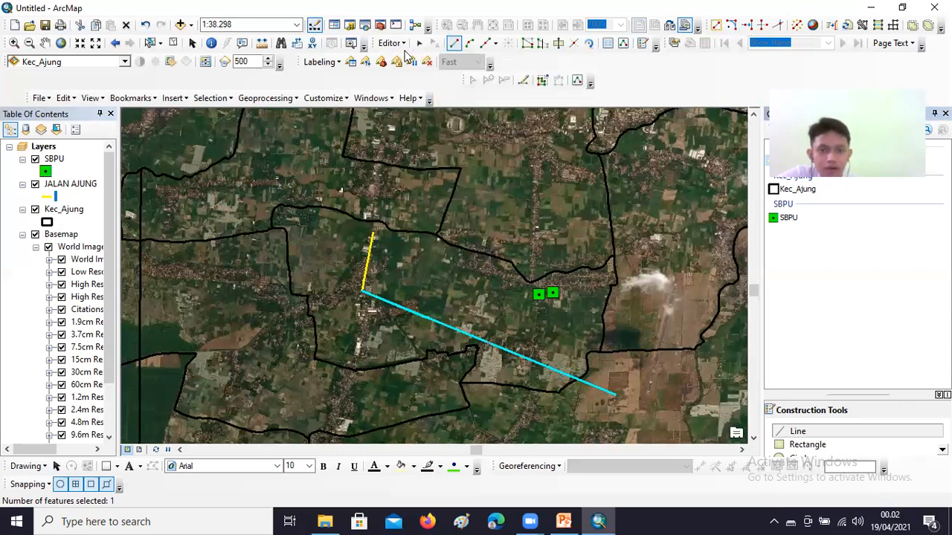
click(392, 43)
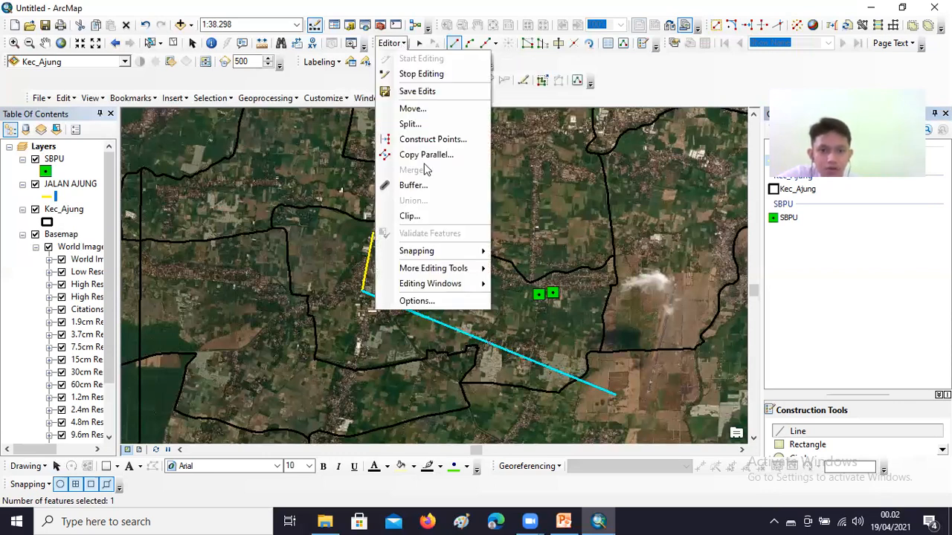
click(432, 76)
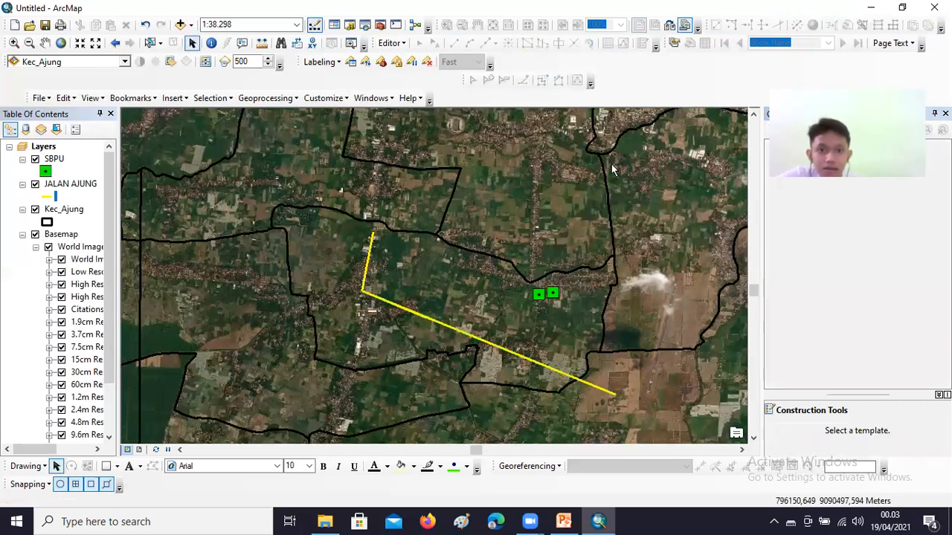
Start a new shapefile in the Jember SHP folder with feature type Polygon and the name BANGUNAN.
click(350, 26)
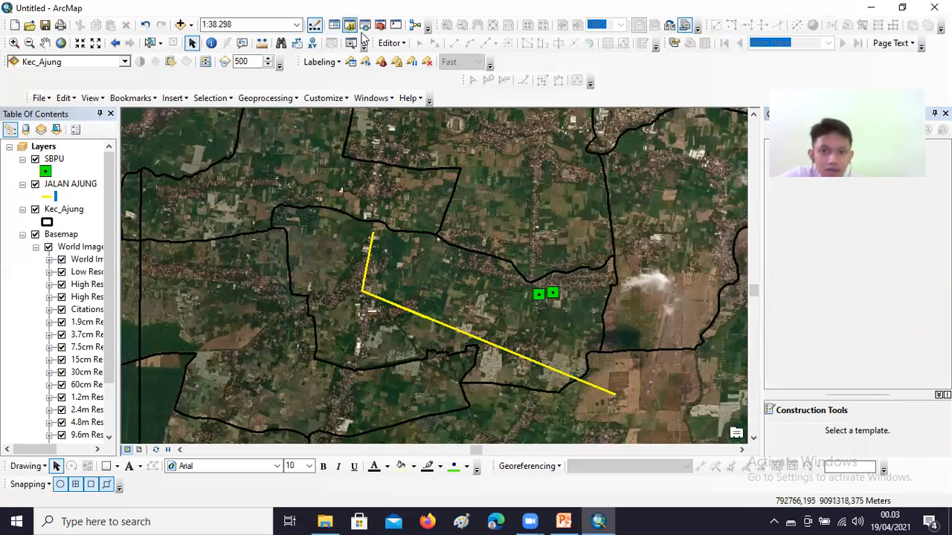
right_click(638, 200)
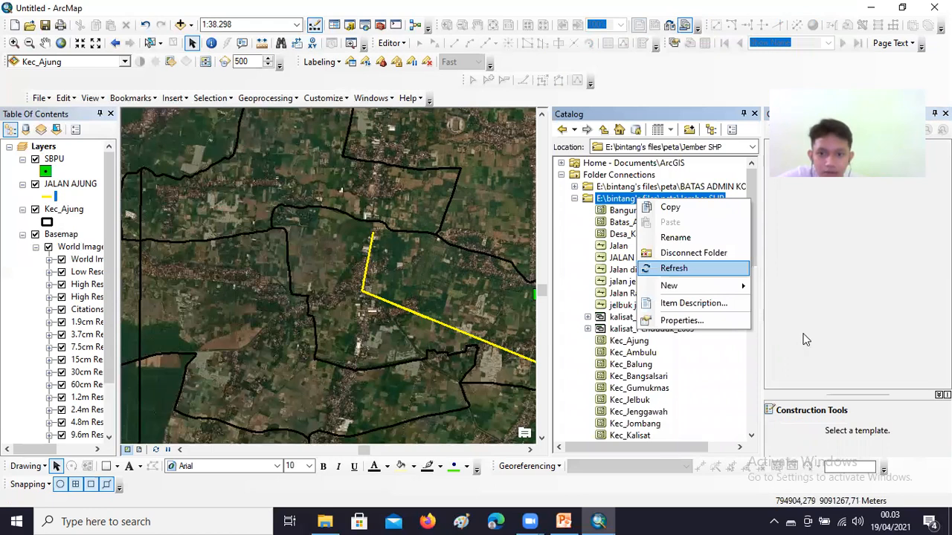
mouse_move(688, 289)
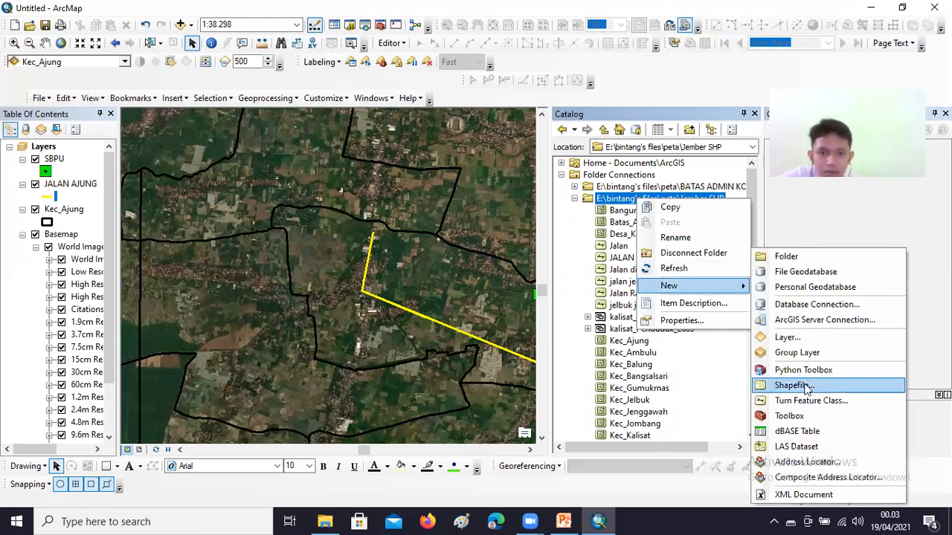
click(807, 388)
click(579, 159)
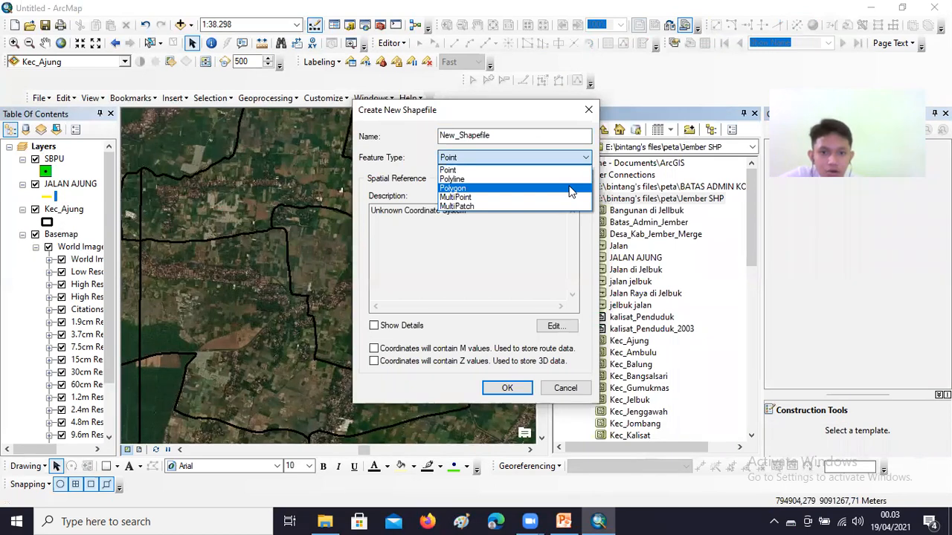
click(567, 188)
drag(567, 139, 430, 145)
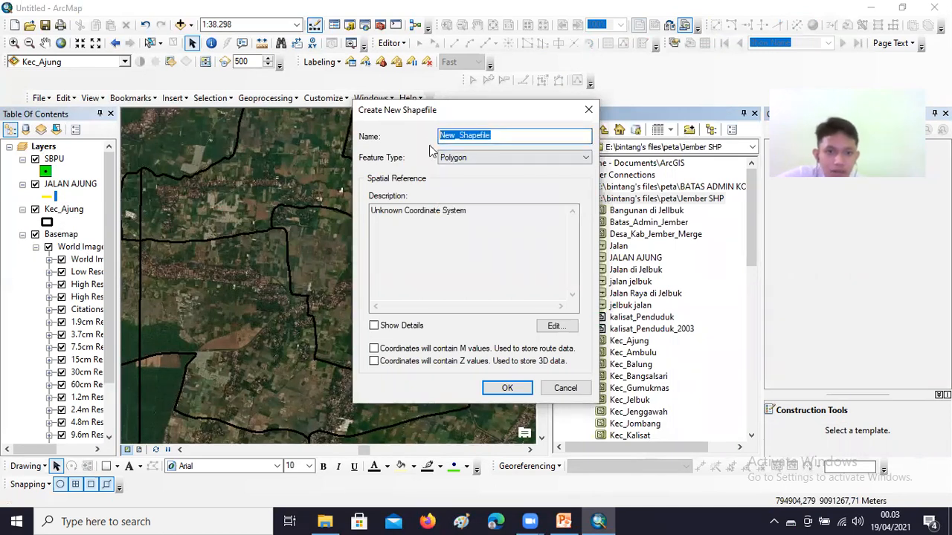
key(BackSpace)
text(B)
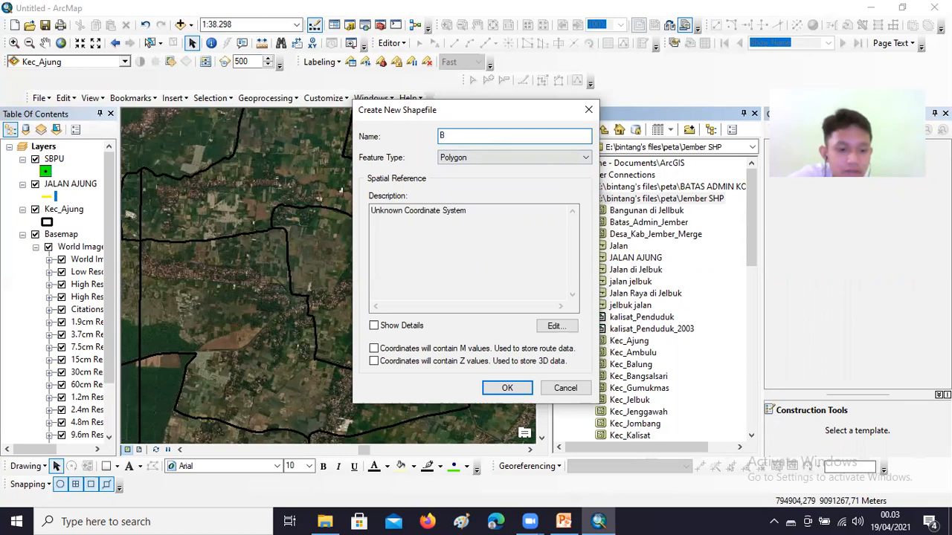
text(ANGUN)
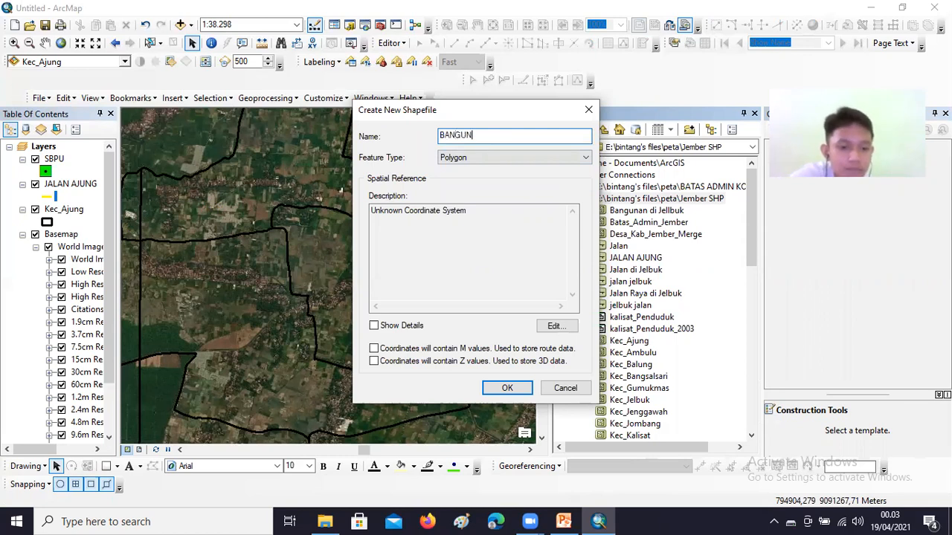
text(AN)
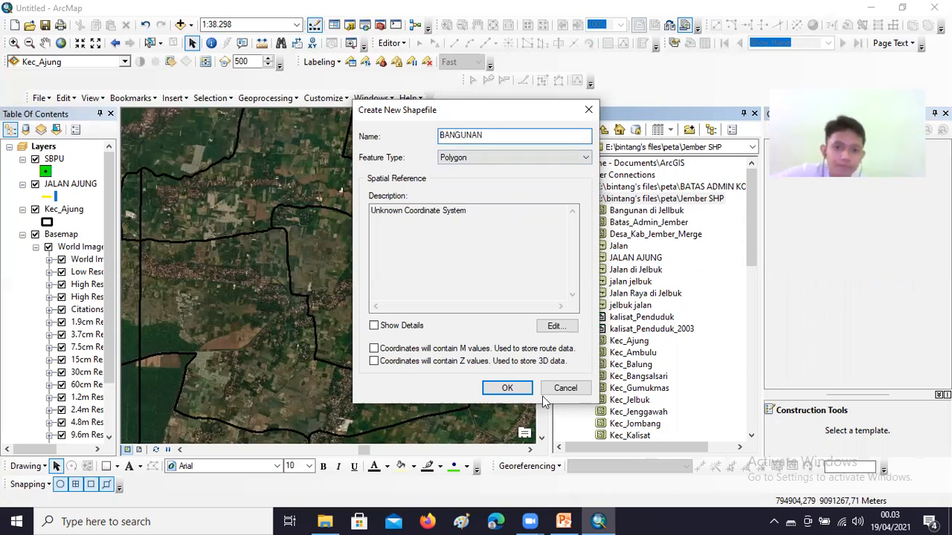
Assign WGS 1984 UTM Zone 49S to the BANGUNAN shapefile, create it and close the Catalog.
click(555, 327)
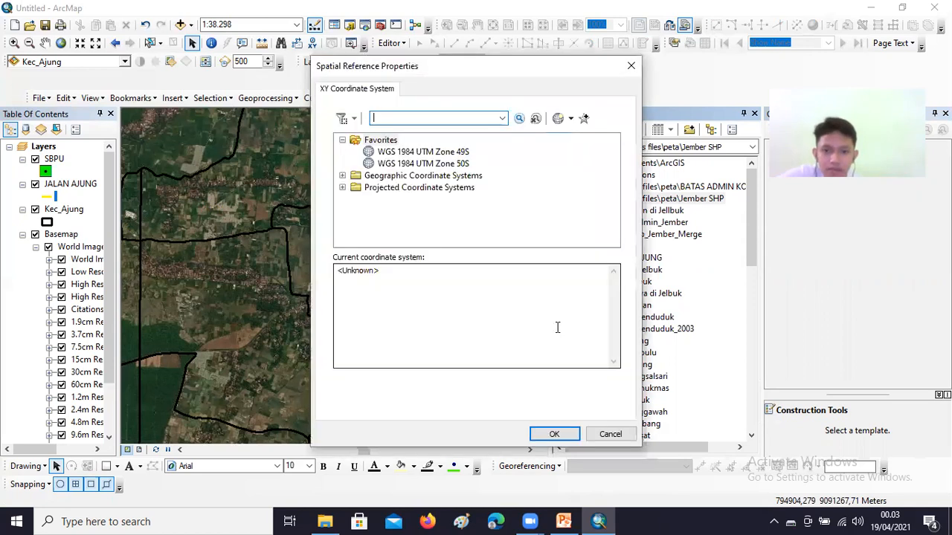
click(370, 153)
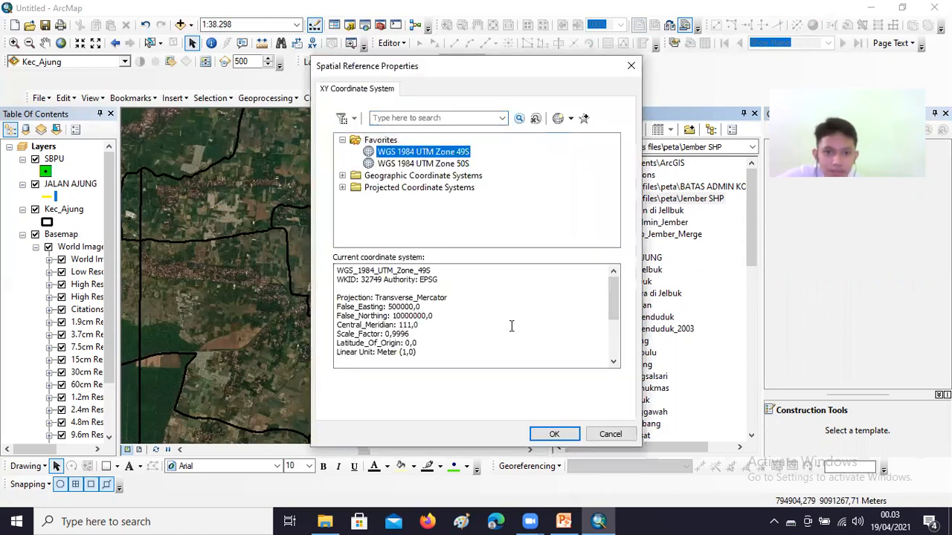
click(551, 436)
click(513, 387)
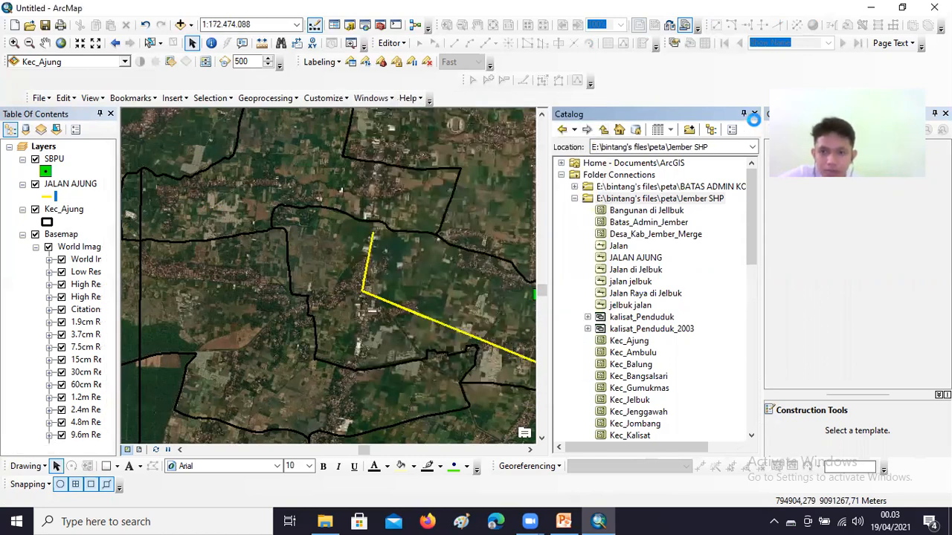
click(755, 115)
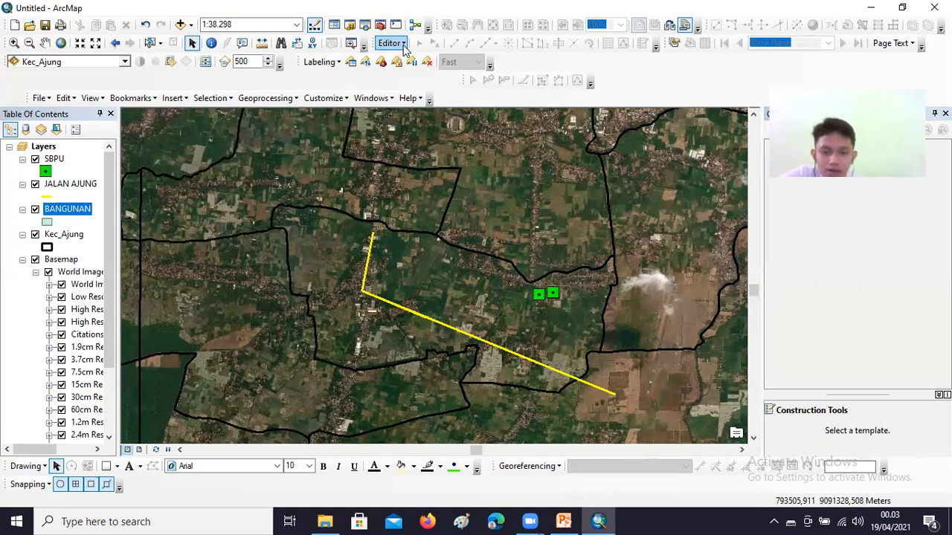
Start an editing session and activate the Polygon construction tool for the BANGUNAN layer.
click(390, 43)
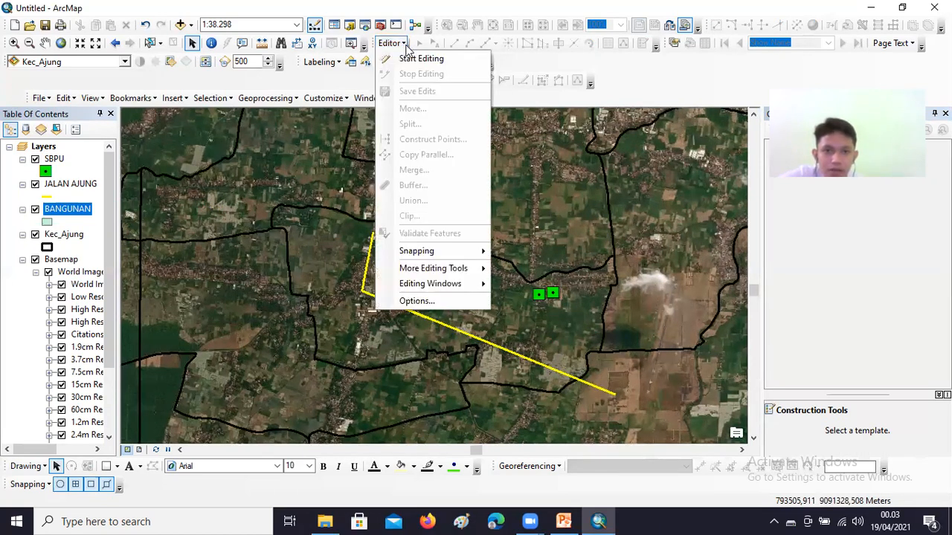
click(390, 43)
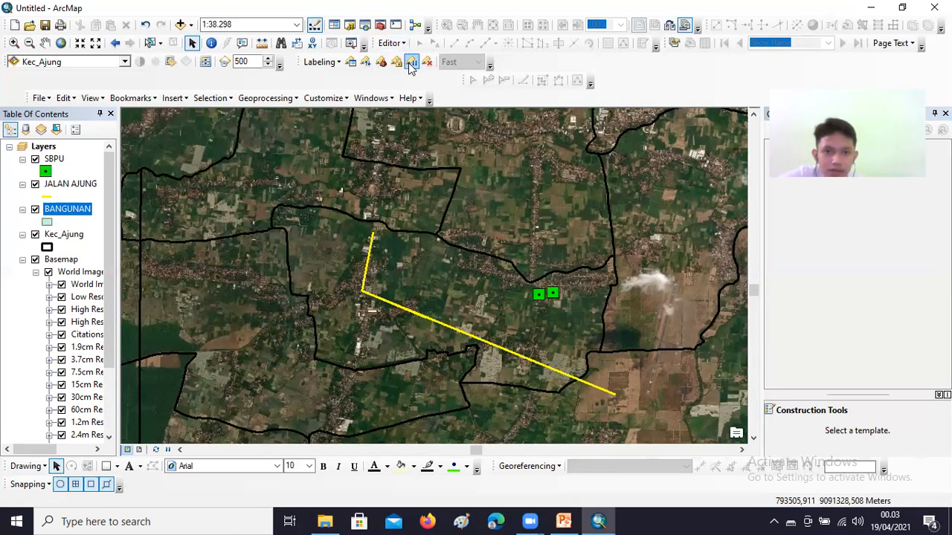
click(403, 43)
click(411, 58)
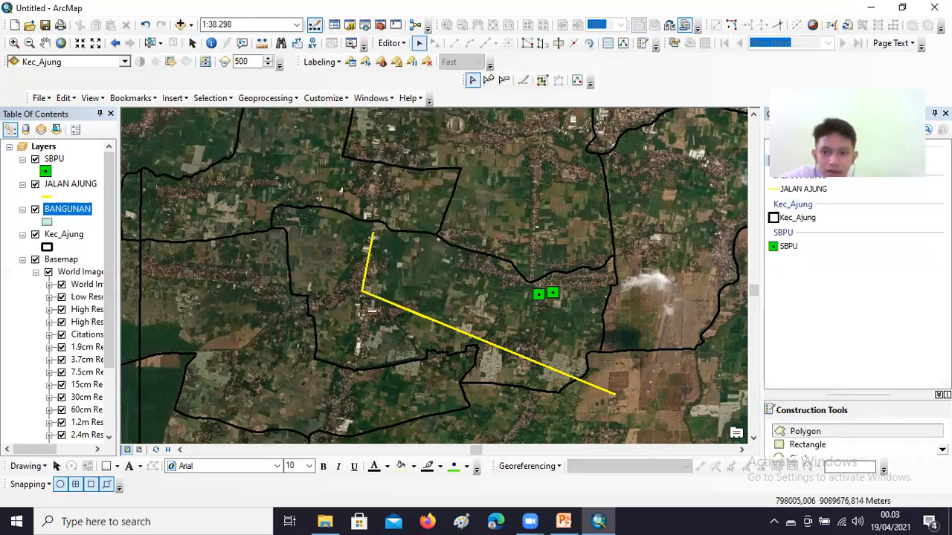
scroll(851, 439, down, 1)
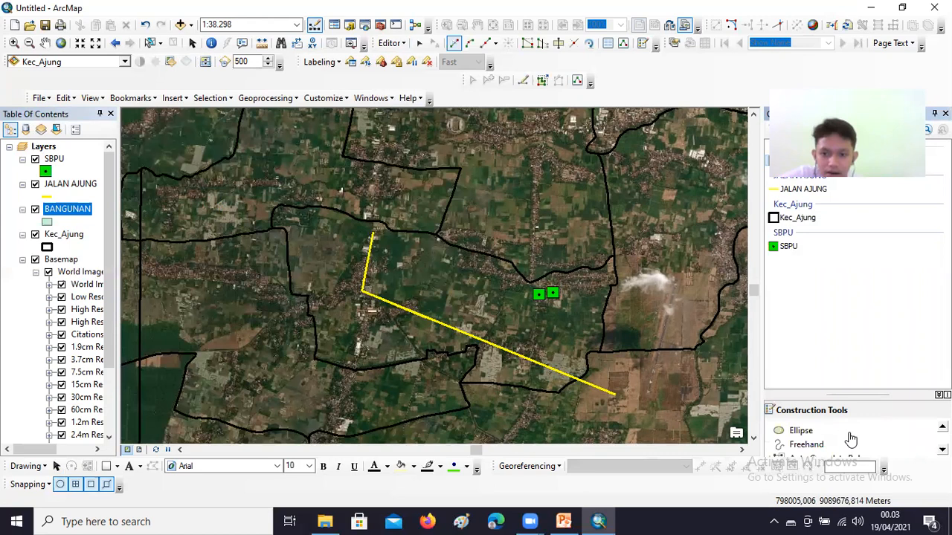
scroll(851, 439, up, 1)
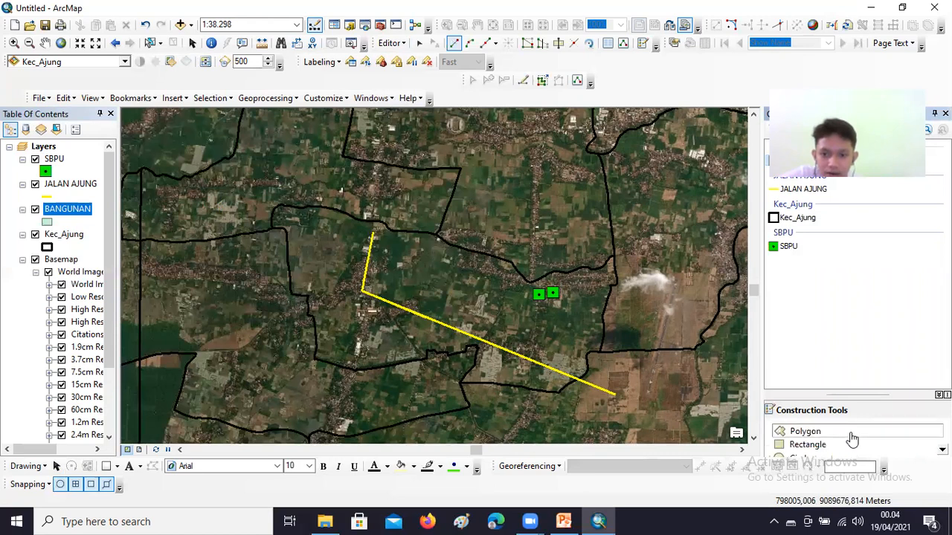
click(830, 434)
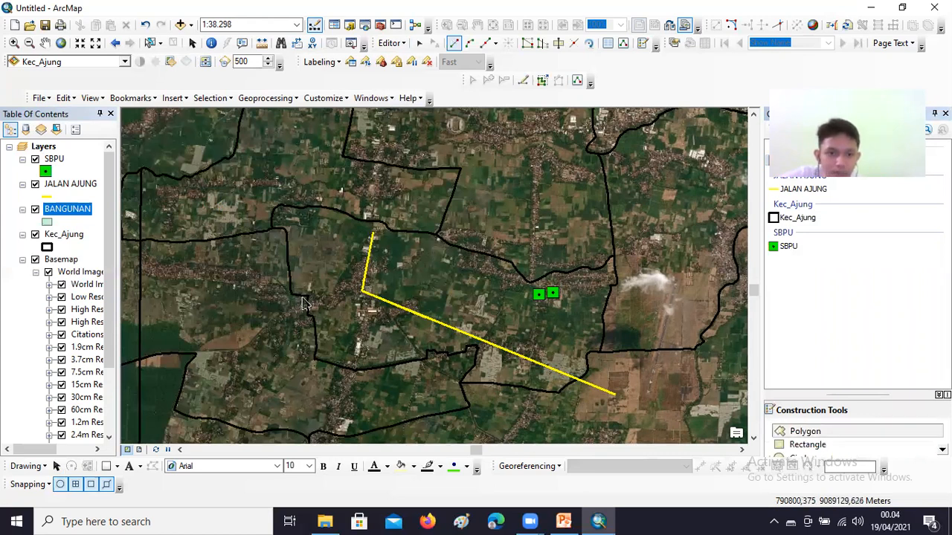
click(14, 42)
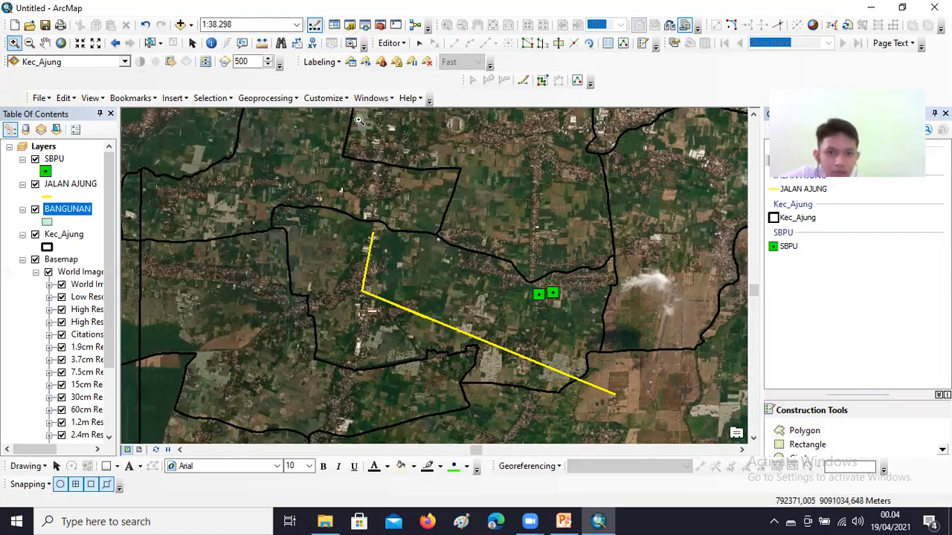
drag(355, 330, 478, 422)
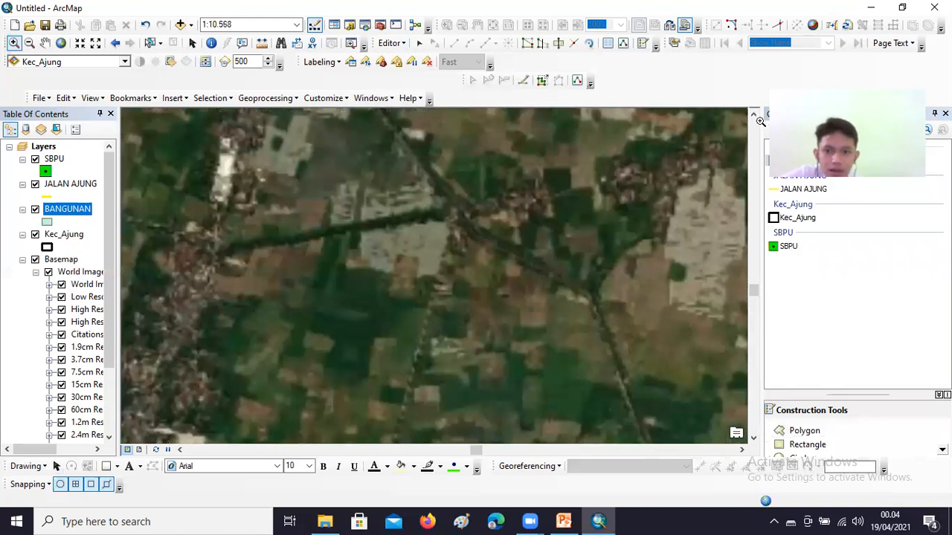
click(755, 117)
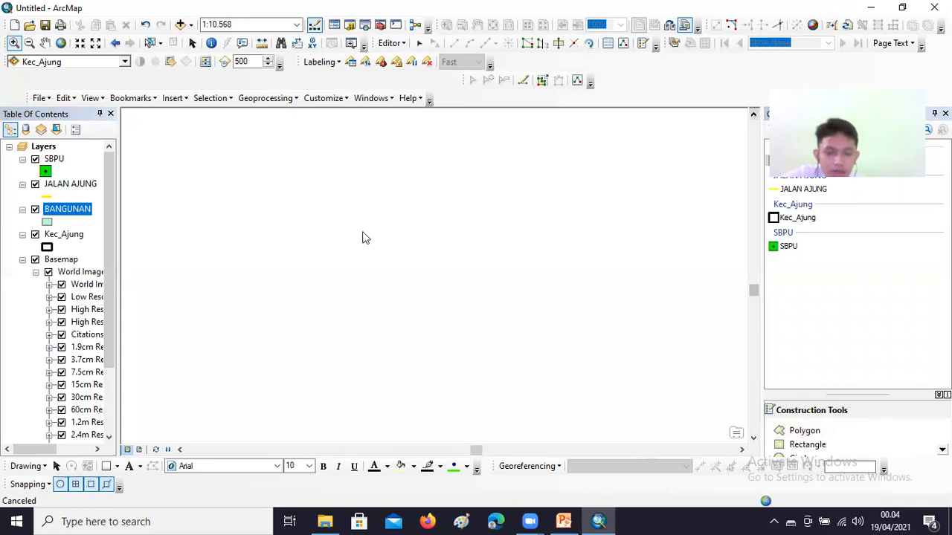
click(29, 43)
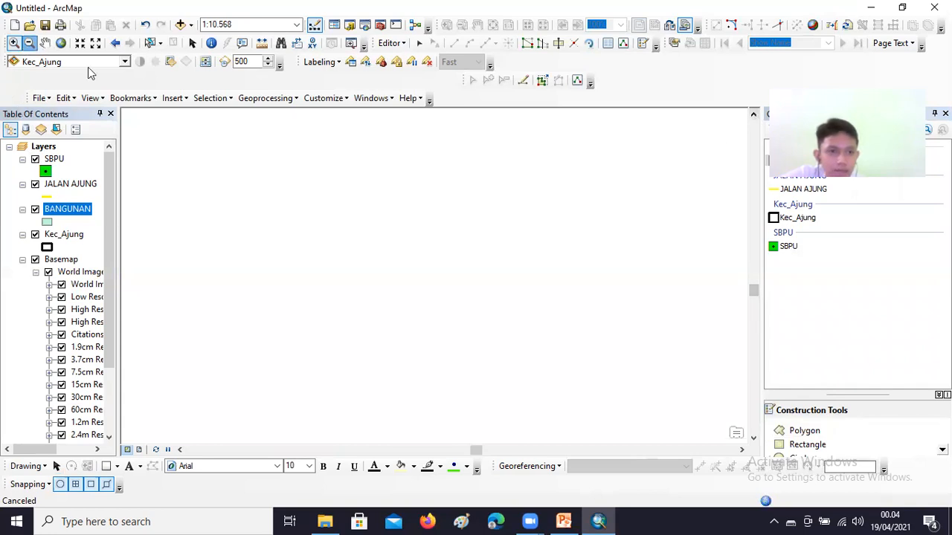
click(595, 401)
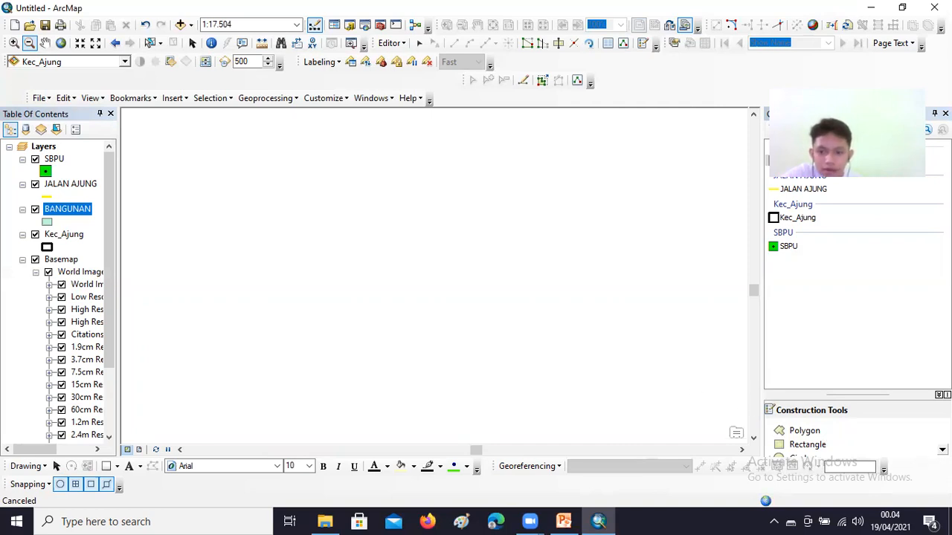
scroll(848, 438, down, 2)
scroll(848, 439, down, 1)
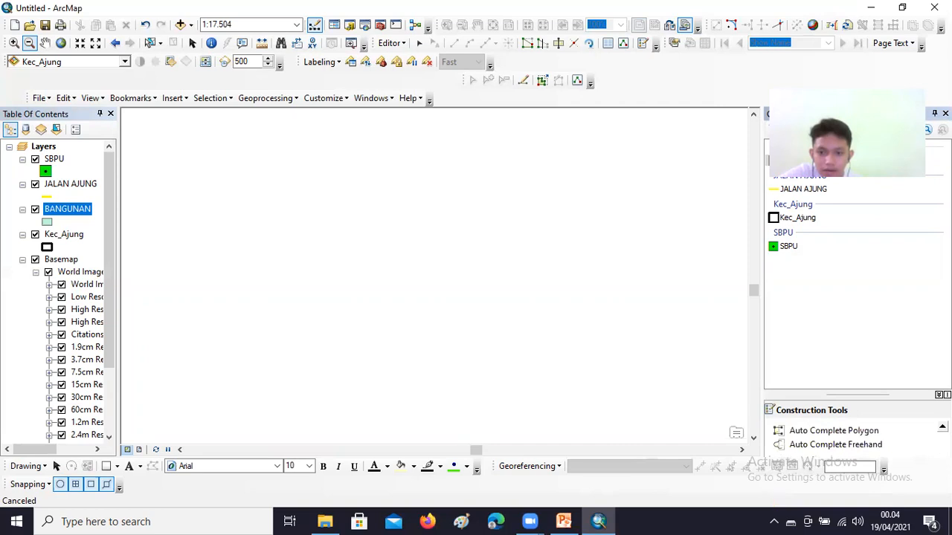
scroll(848, 438, up, 2)
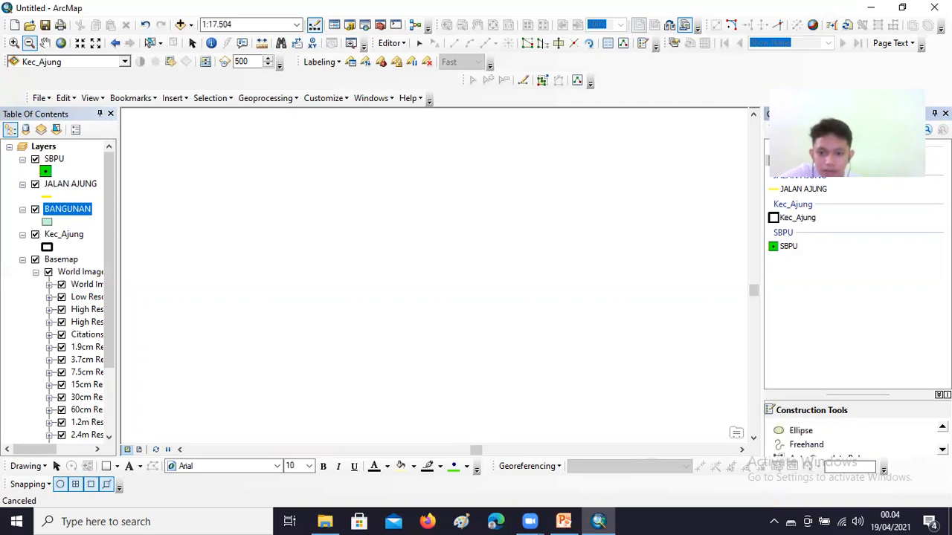
scroll(911, 437, up, 3)
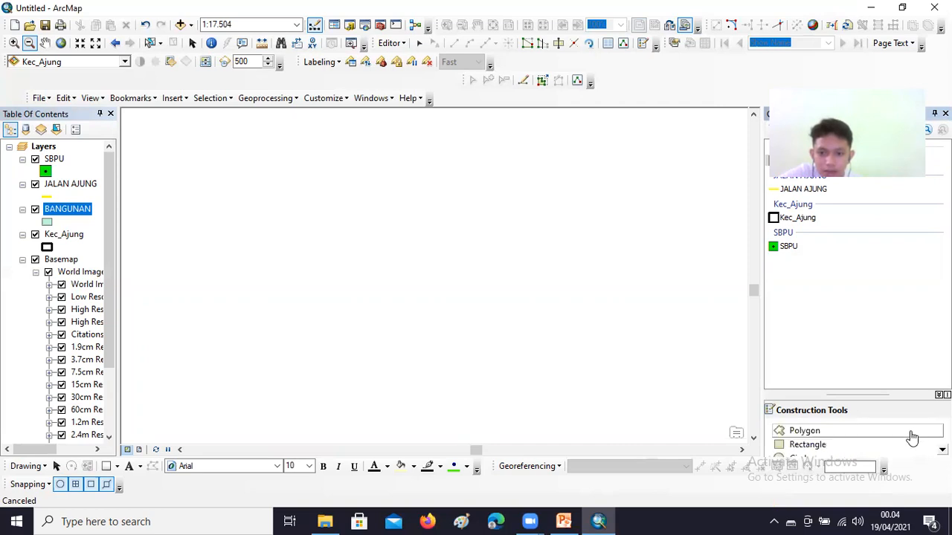
click(831, 433)
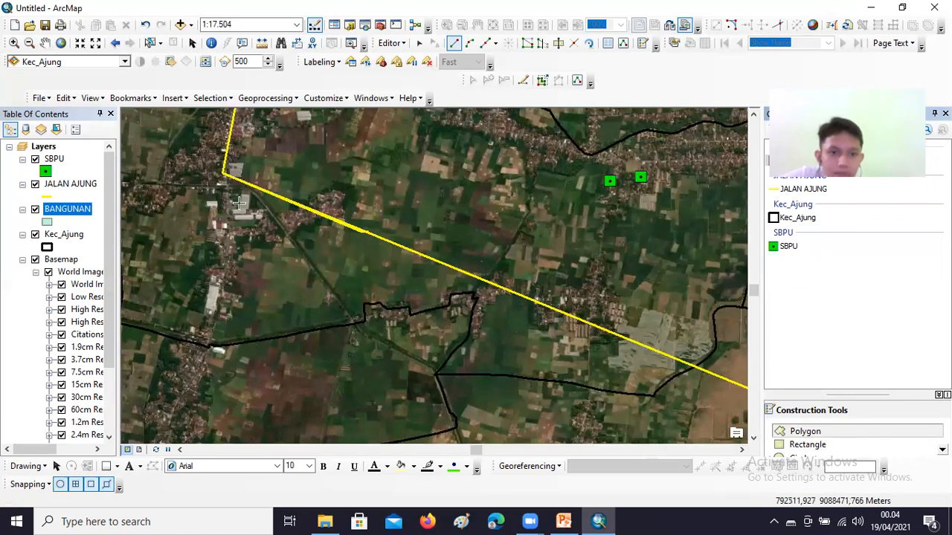
Digitize an irregular seven-vertex BANGUNAN polygon, perimeter about 625 m, touching the diagonal road line beside the village, and finish the sketch.
click(14, 42)
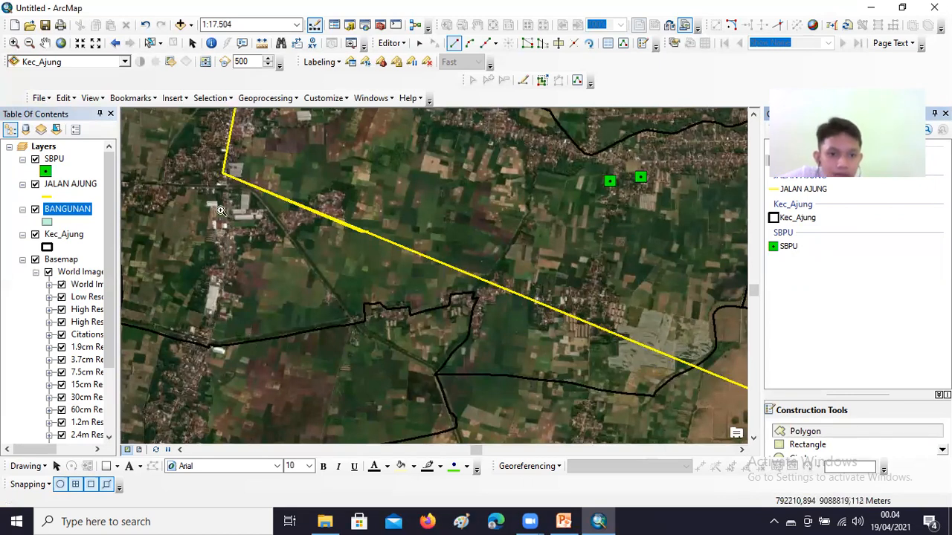
drag(202, 170, 340, 294)
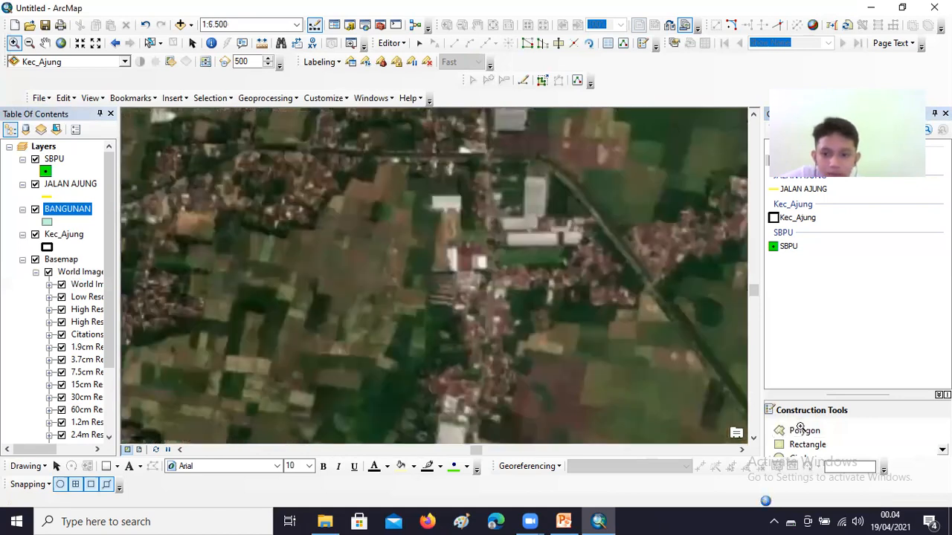
click(802, 433)
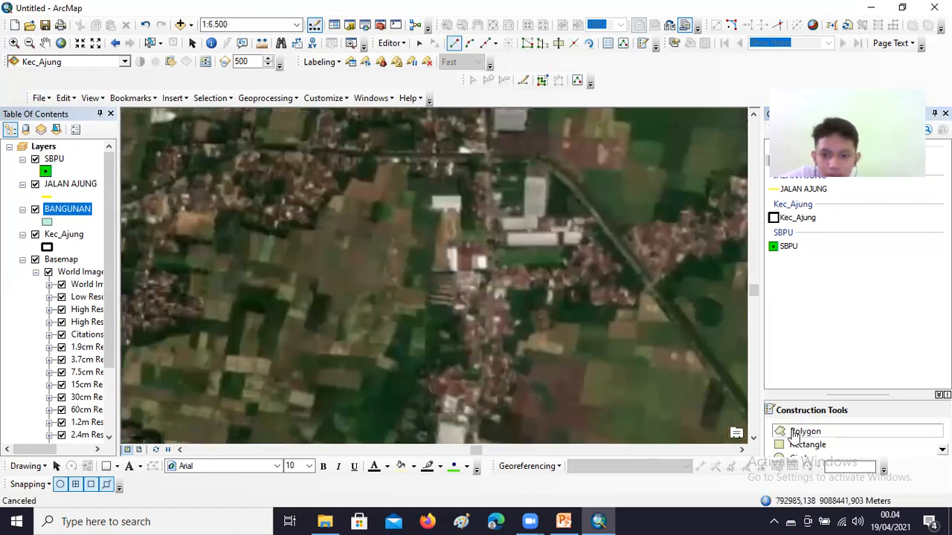
click(527, 177)
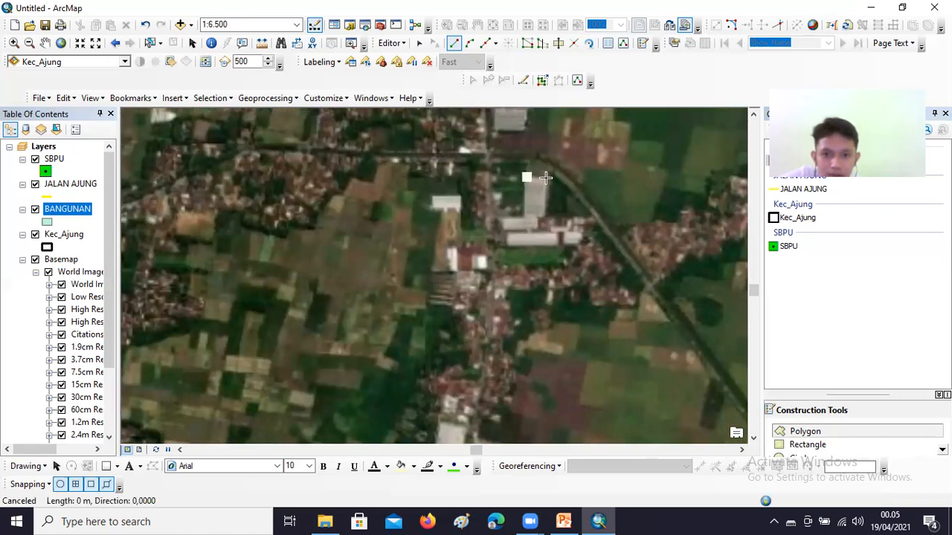
click(550, 177)
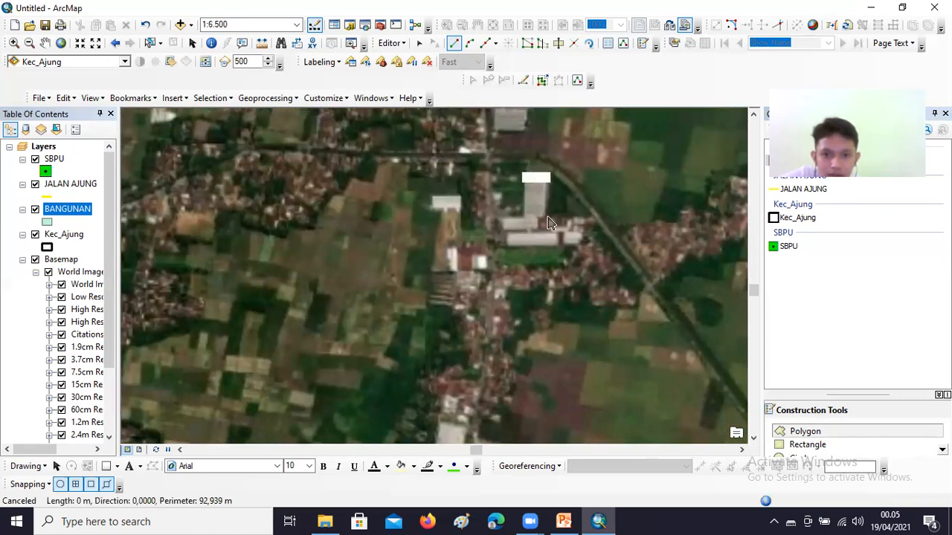
click(540, 221)
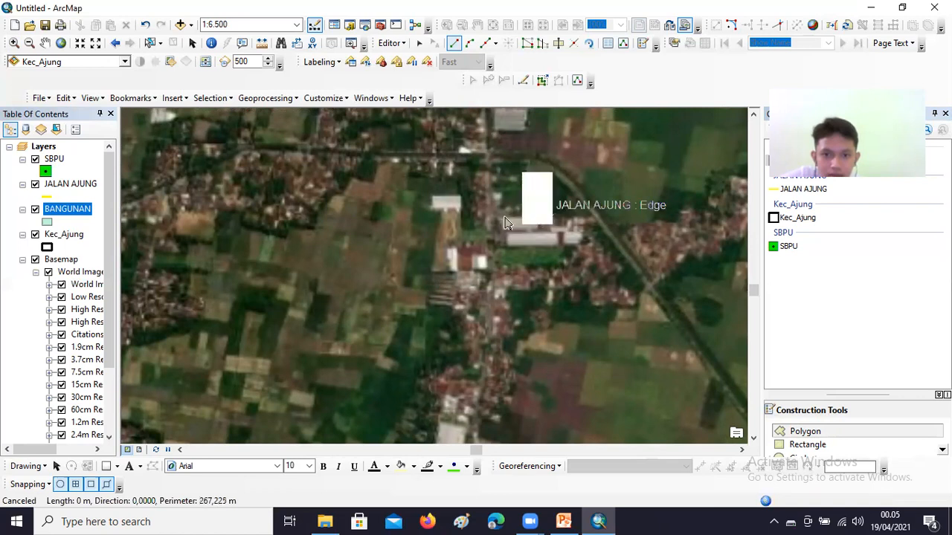
click(501, 219)
click(532, 226)
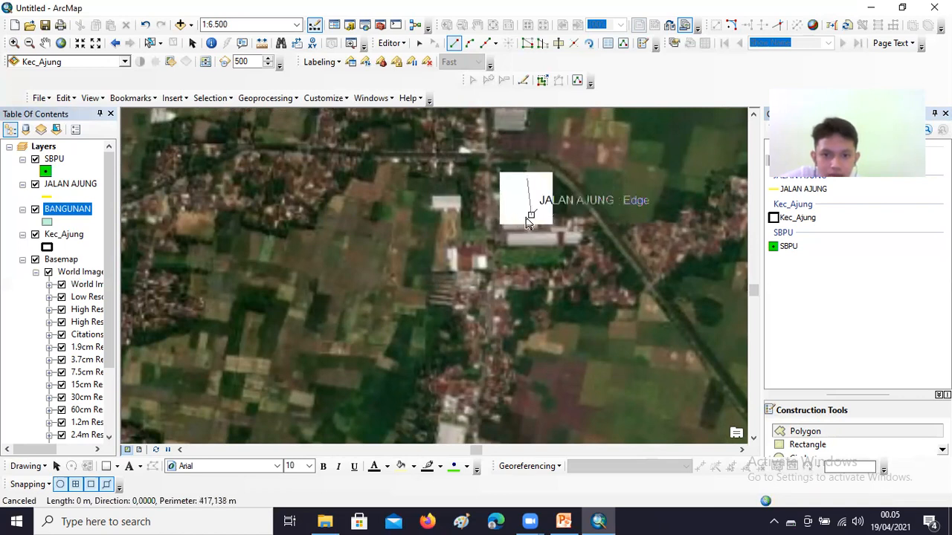
click(502, 227)
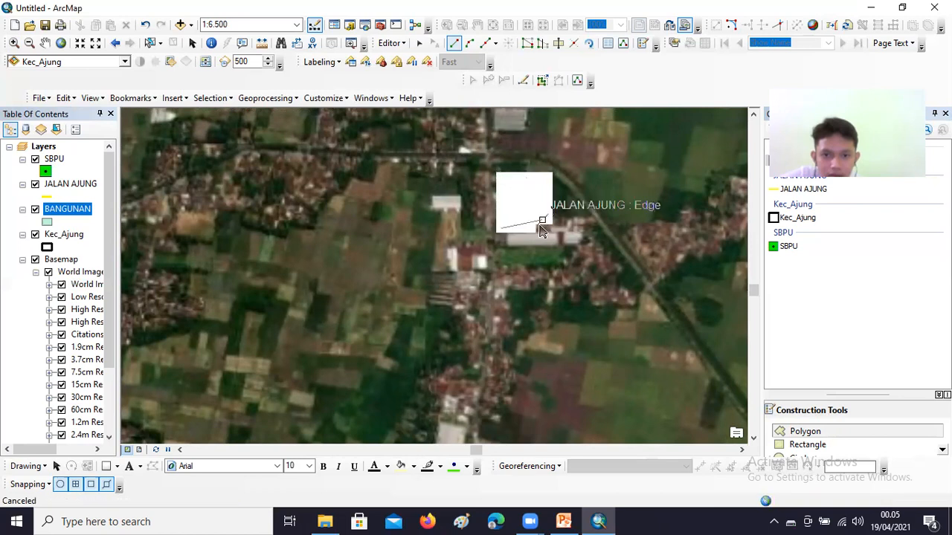
click(540, 226)
right_click(537, 220)
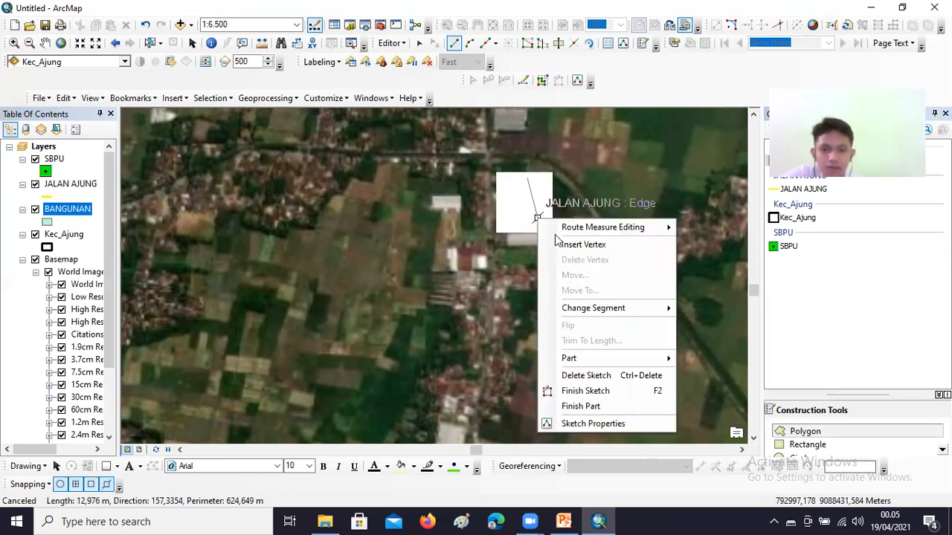
click(601, 391)
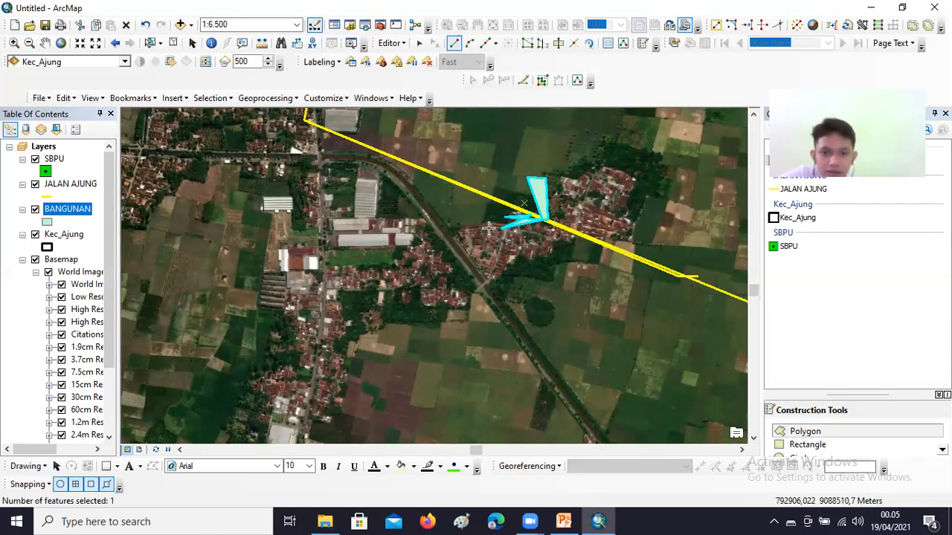
Choose the Hollow symbol for the BANGUNAN layer.
click(47, 222)
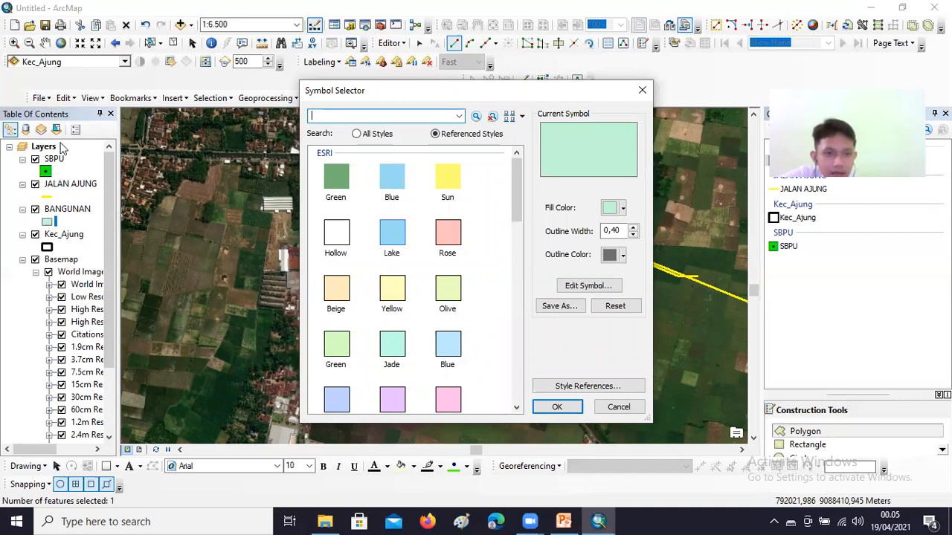
click(326, 238)
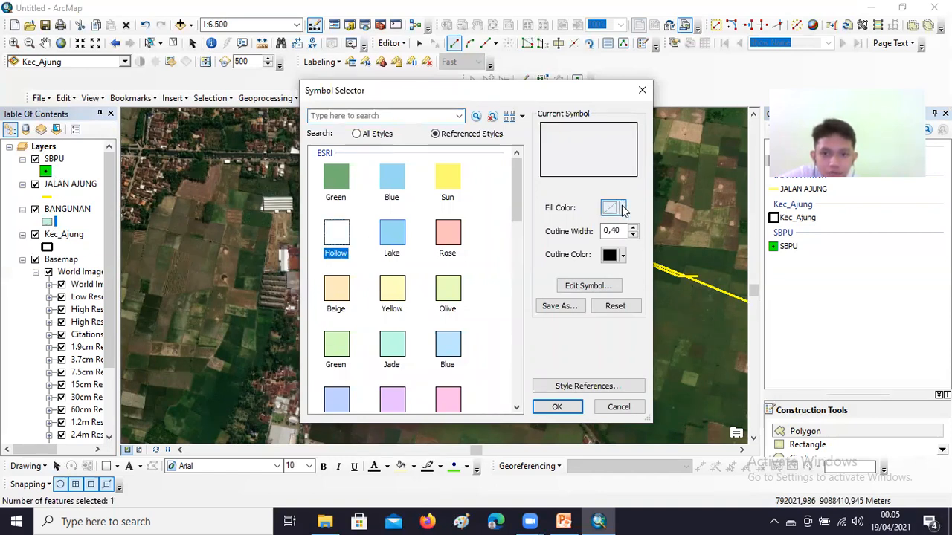
click(622, 255)
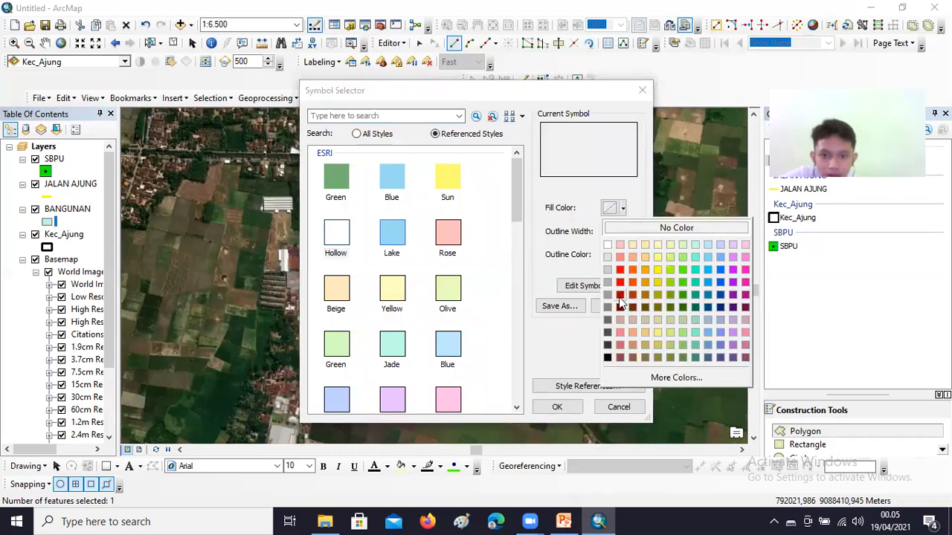
click(620, 295)
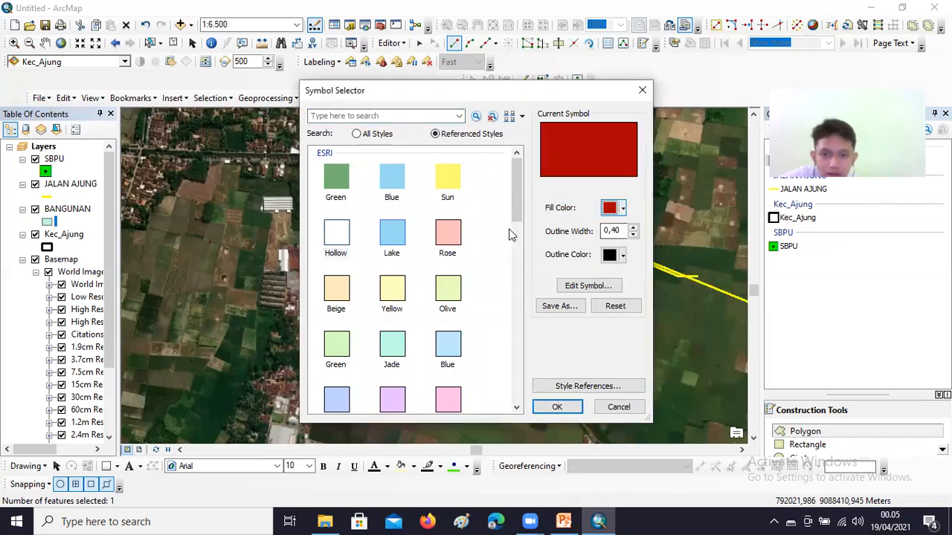
click(348, 243)
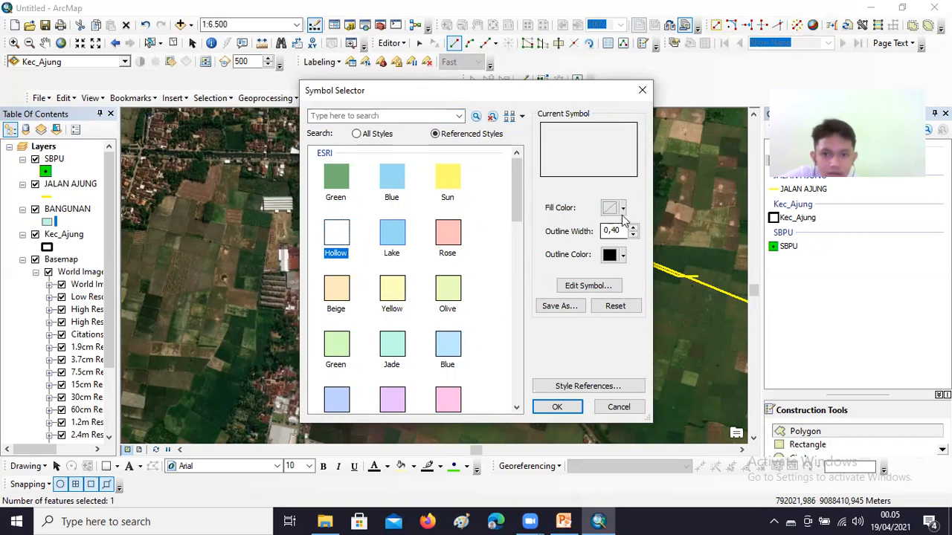
Give the hollow BANGUNAN symbol a bright red outline with a width of 3 and apply it.
click(628, 257)
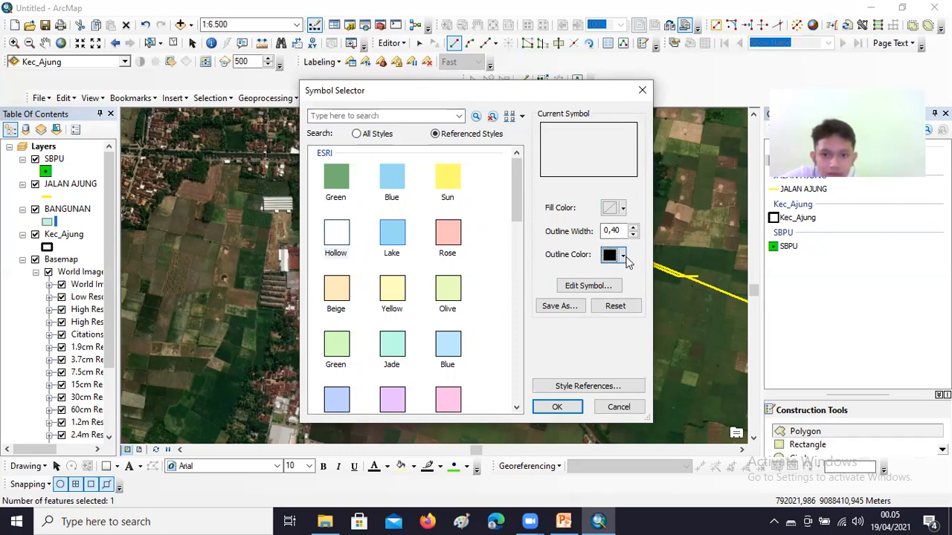
click(621, 331)
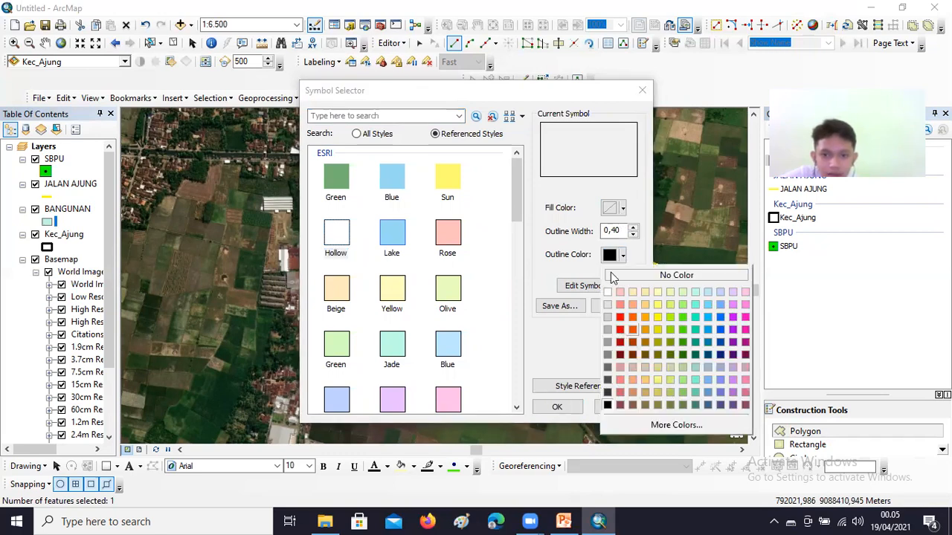
double_click(612, 231)
key(BackSpace)
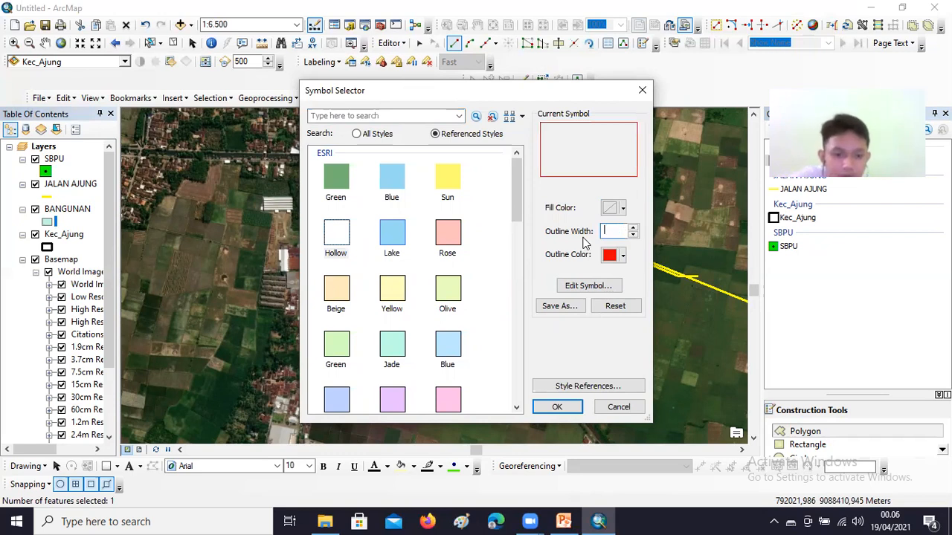
text(3)
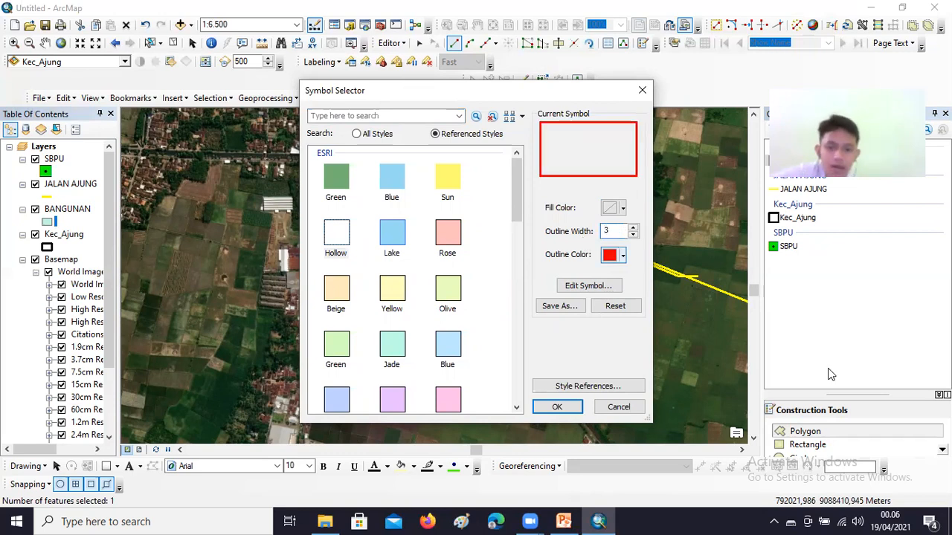
click(557, 408)
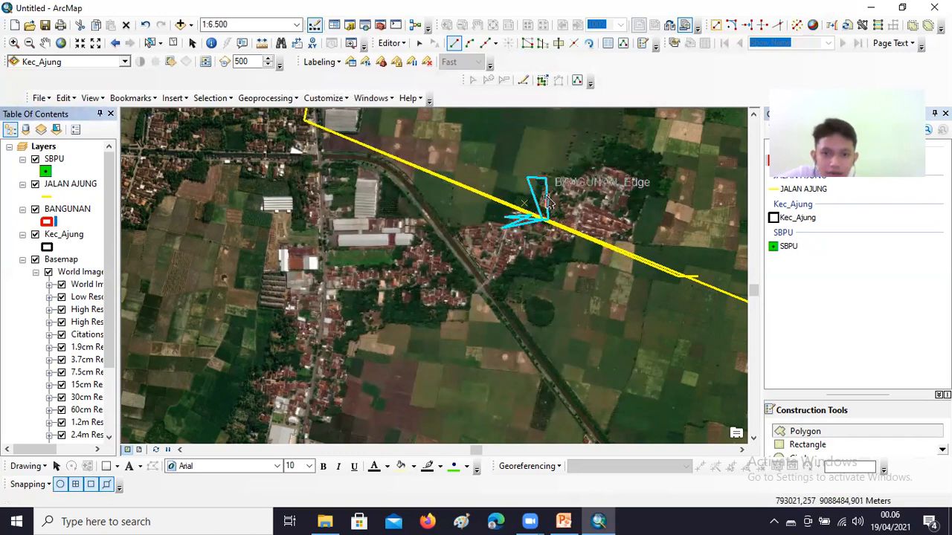
click(546, 199)
click(527, 42)
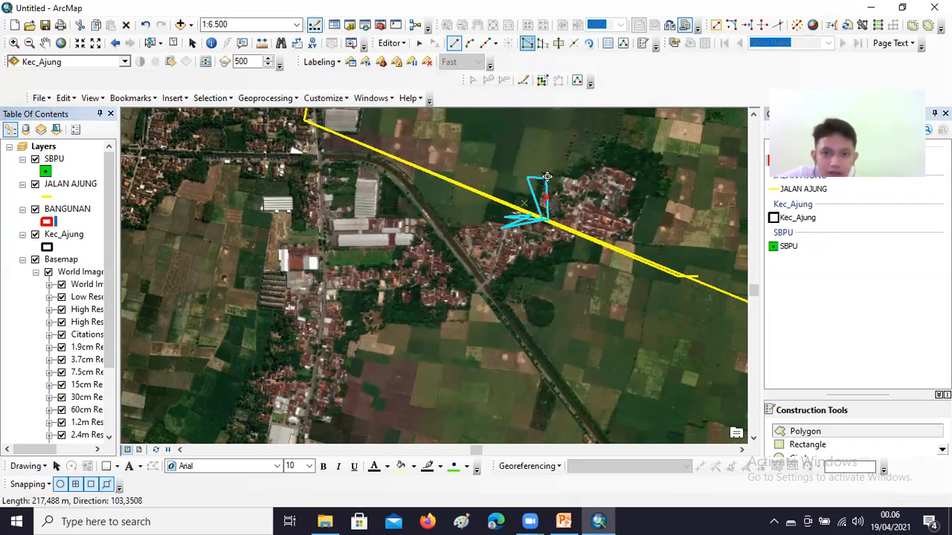
mouse_move(547, 193)
mouse_down()
mouse_move(583, 194)
mouse_move(597, 176)
mouse_move(603, 182)
mouse_up()
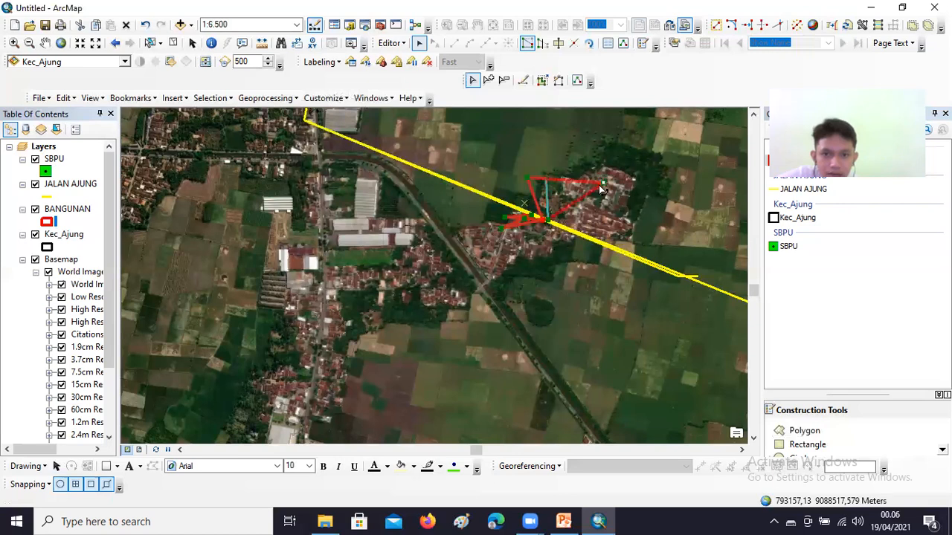
drag(504, 226, 602, 217)
right_click(598, 213)
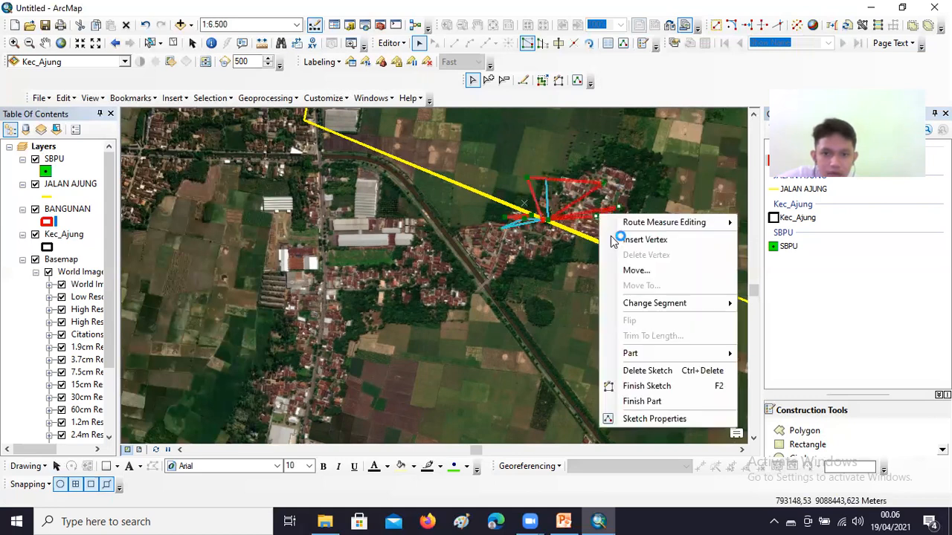
click(647, 370)
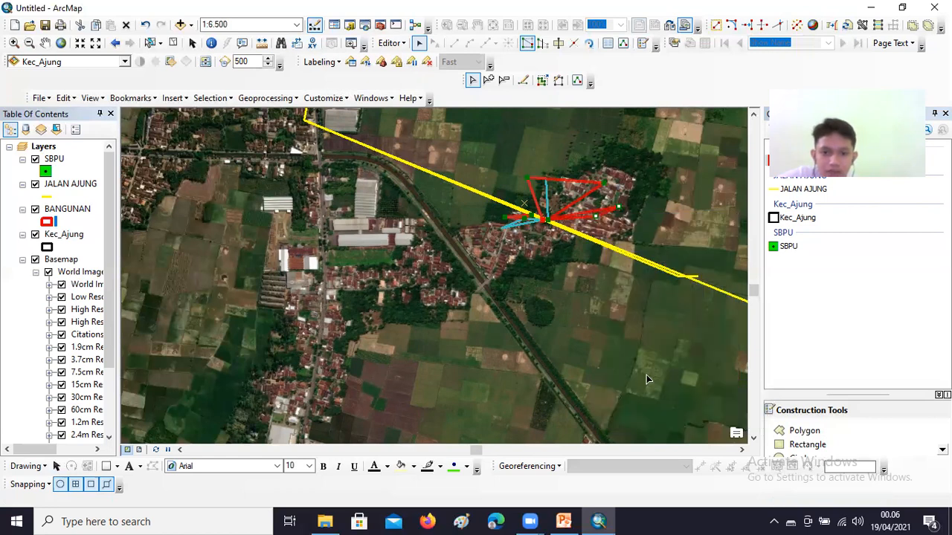
Delete the irregular BANGUNAN polygon beside the diagonal road line.
double_click(544, 191)
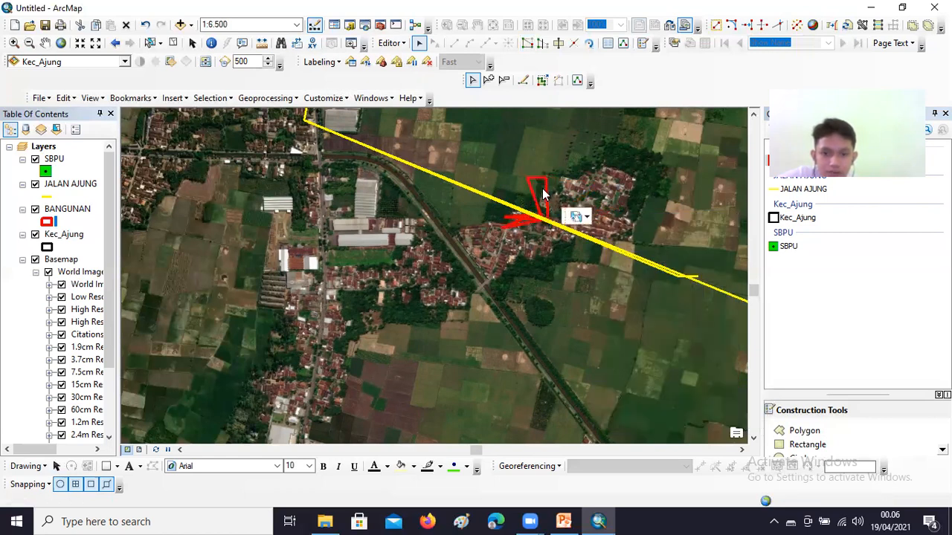
right_click(543, 191)
click(579, 236)
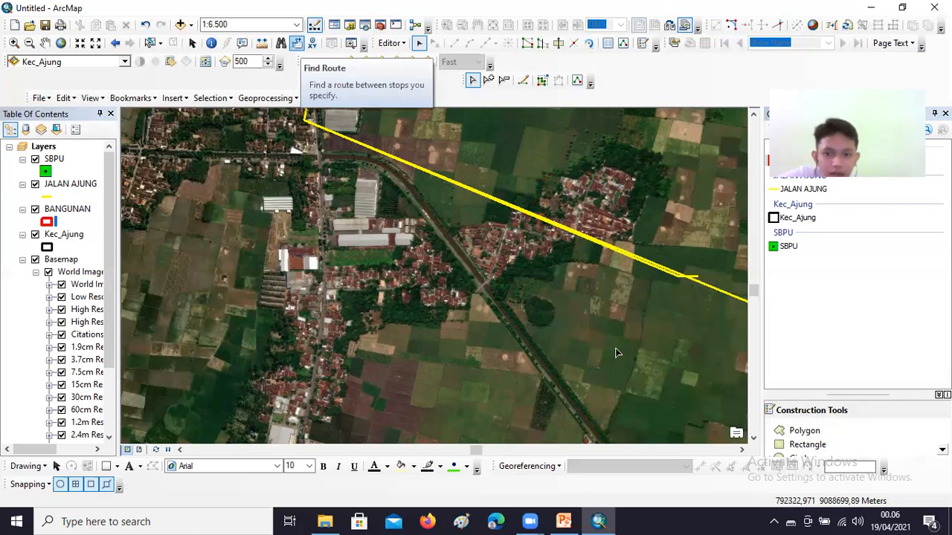
Digitize a four-sided BANGUNAN polygon, perimeter about 269 m, around the tall warehouse roof inside the road bend, finish the sketch and save the edits.
click(796, 432)
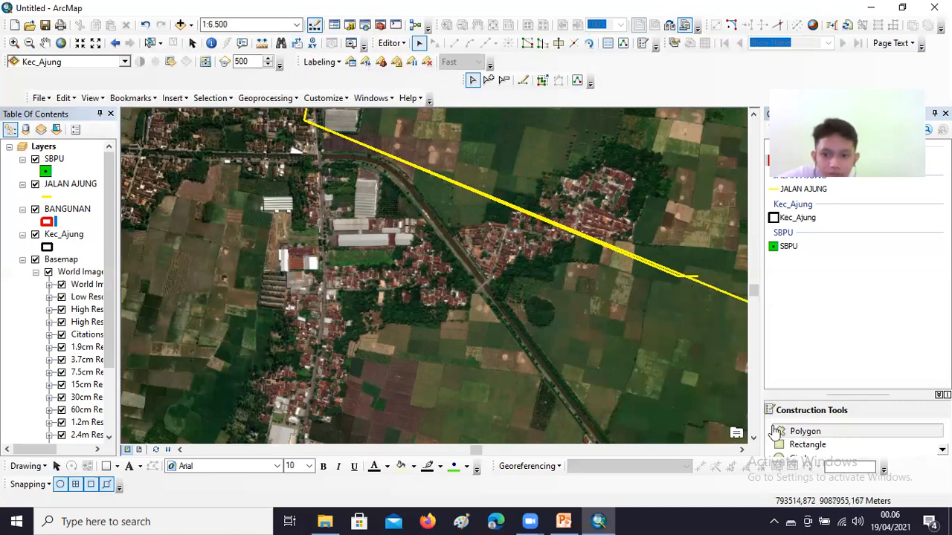
click(359, 180)
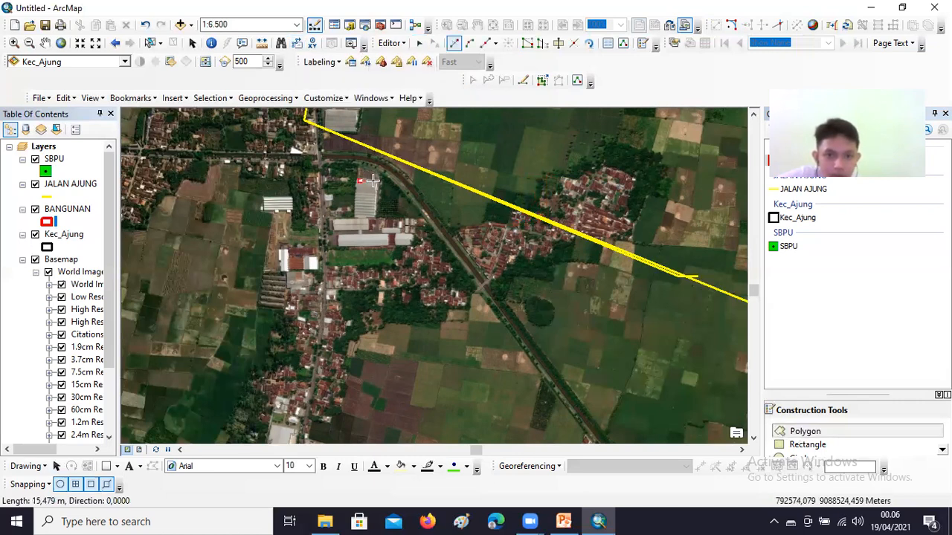
click(375, 181)
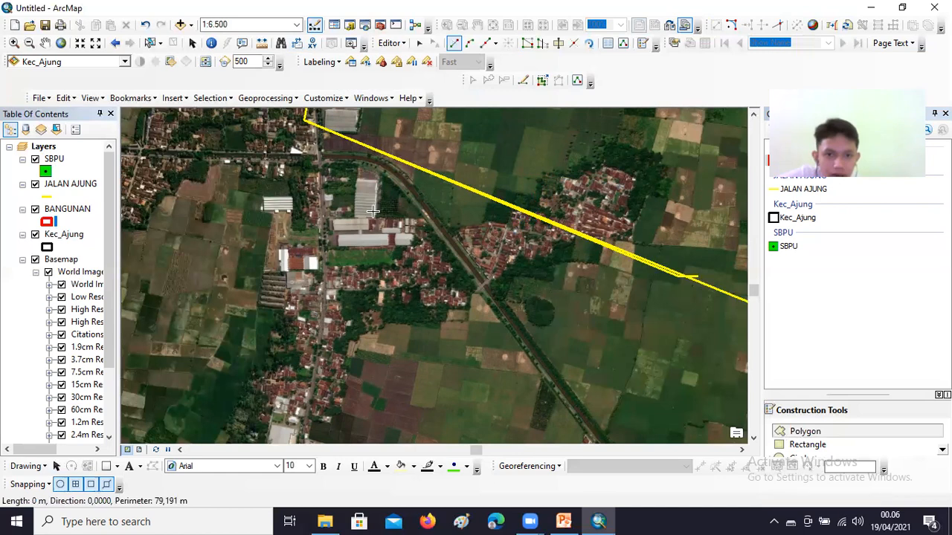
click(362, 217)
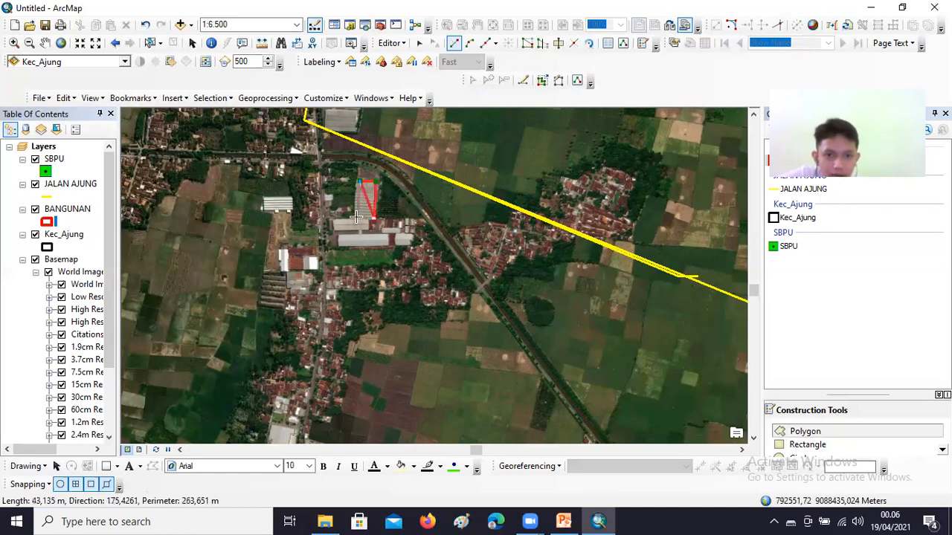
double_click(354, 216)
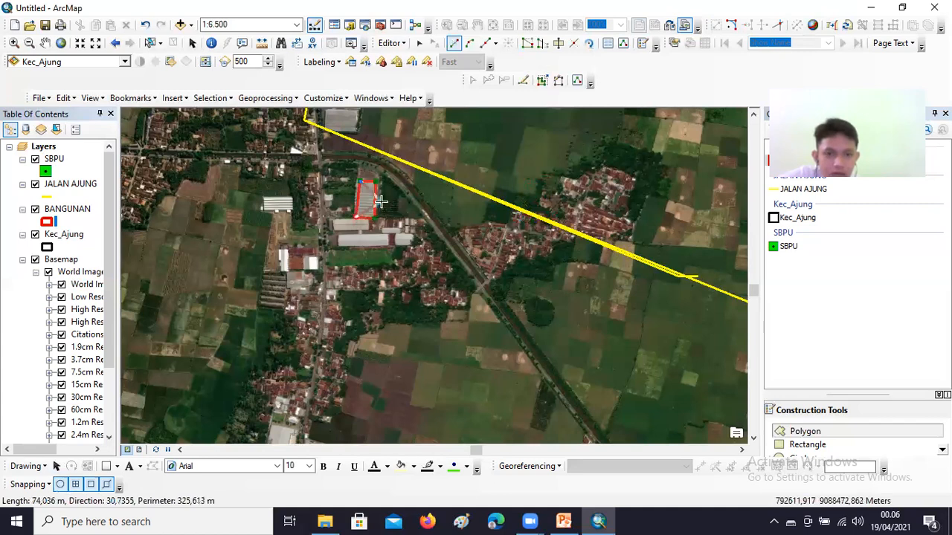
right_click(355, 217)
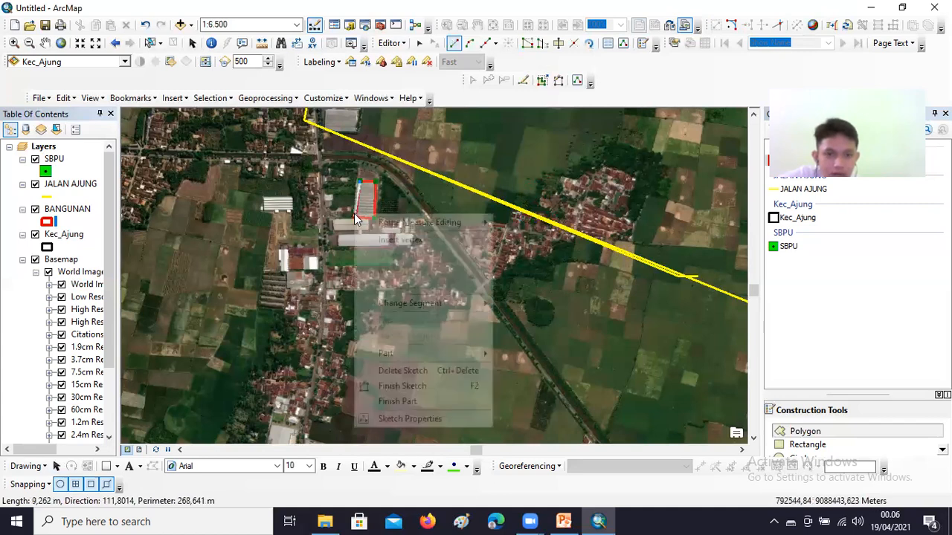
click(402, 386)
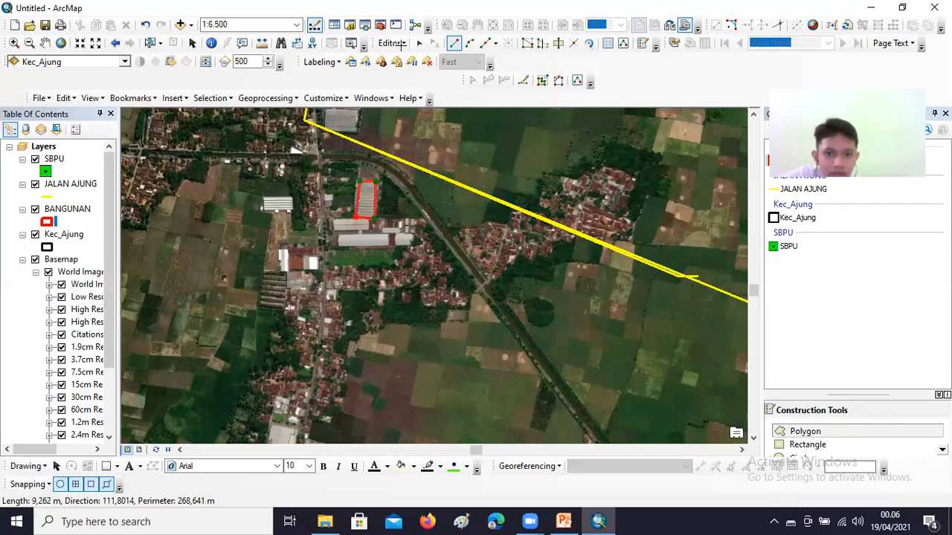
click(398, 43)
click(428, 89)
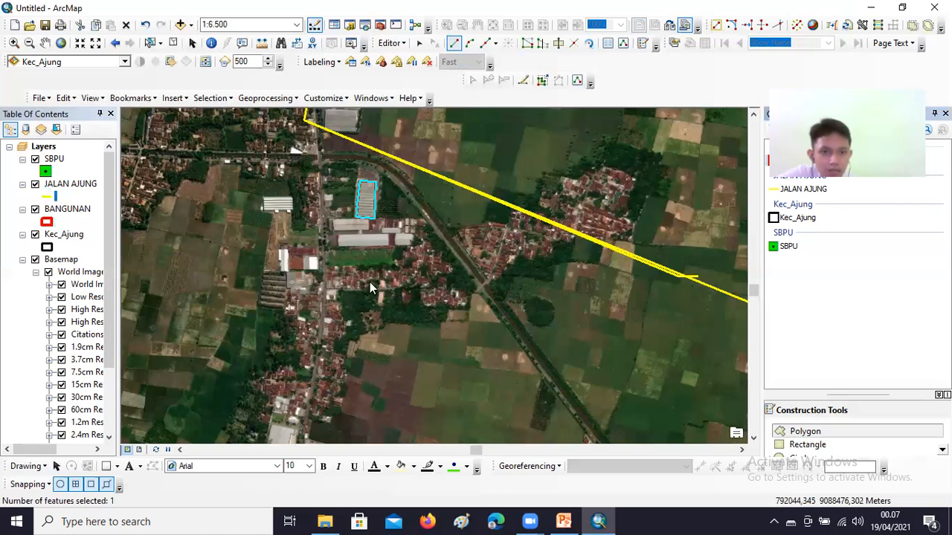
Digitize a three-vertex JALAN AJUNG line about 799 m long, running southeast along the road from the bend near the outlined warehouse, and finish the sketch.
click(569, 407)
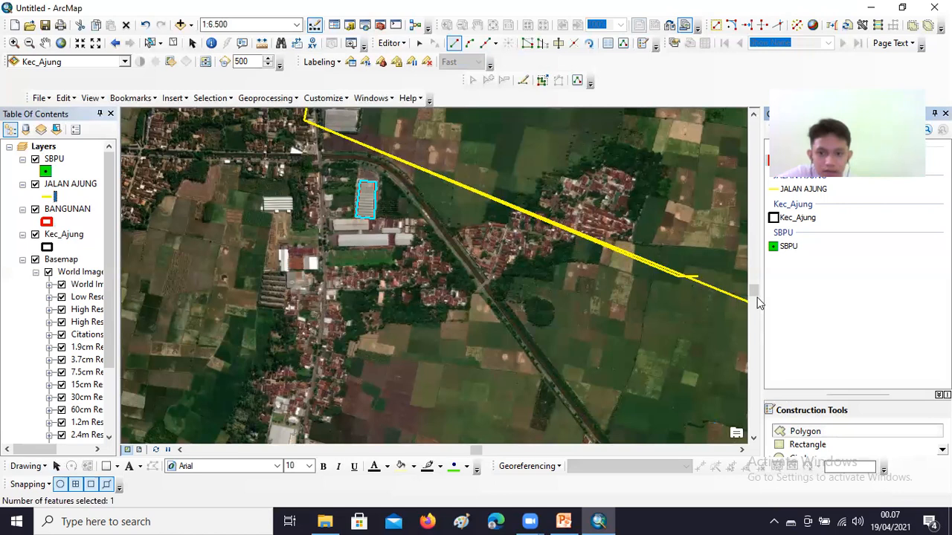
click(804, 430)
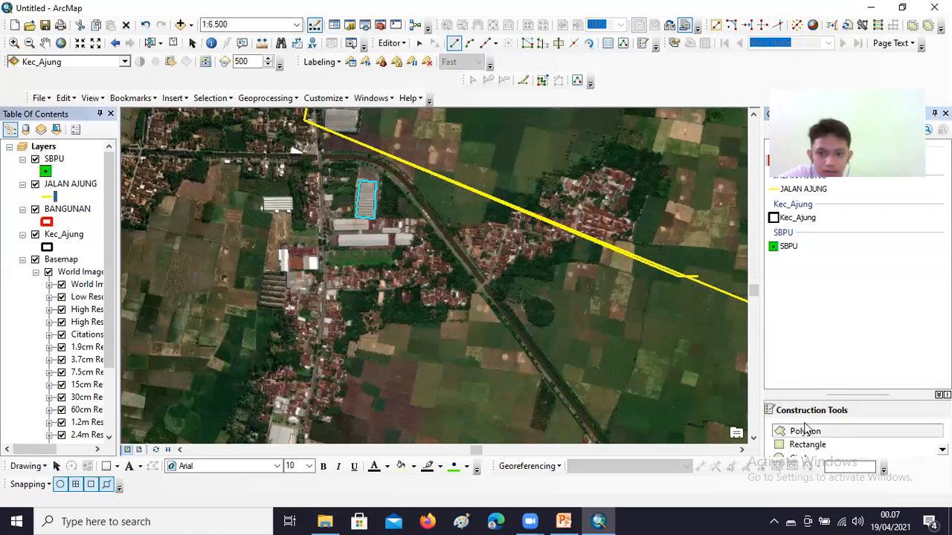
click(775, 190)
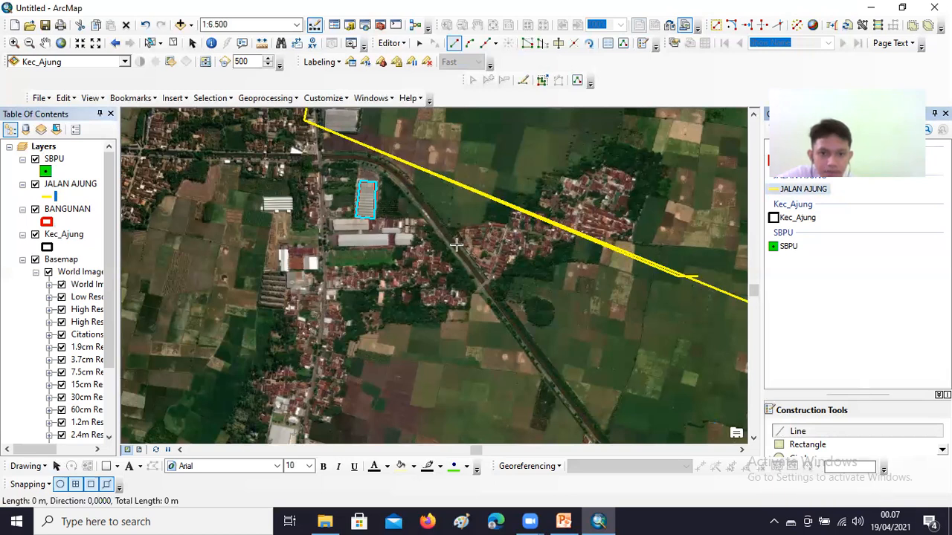
click(521, 336)
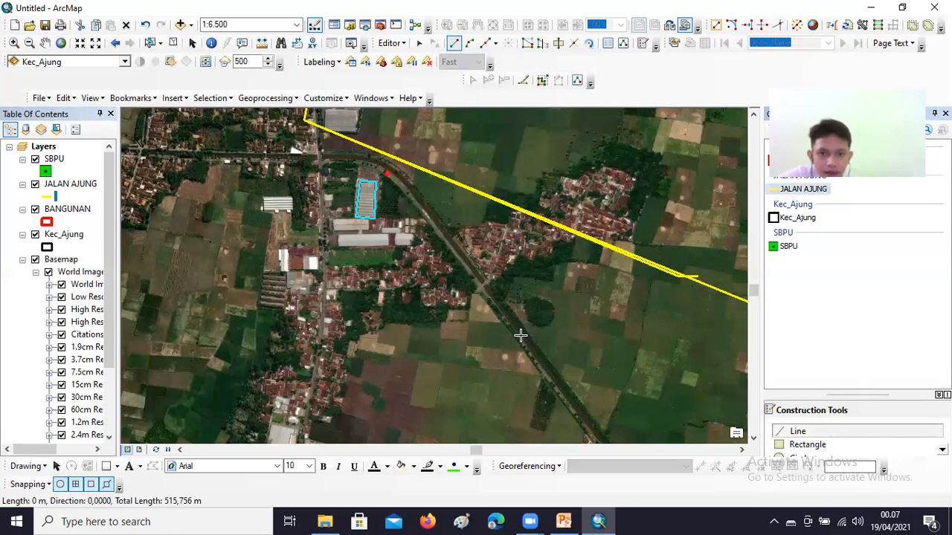
double_click(521, 335)
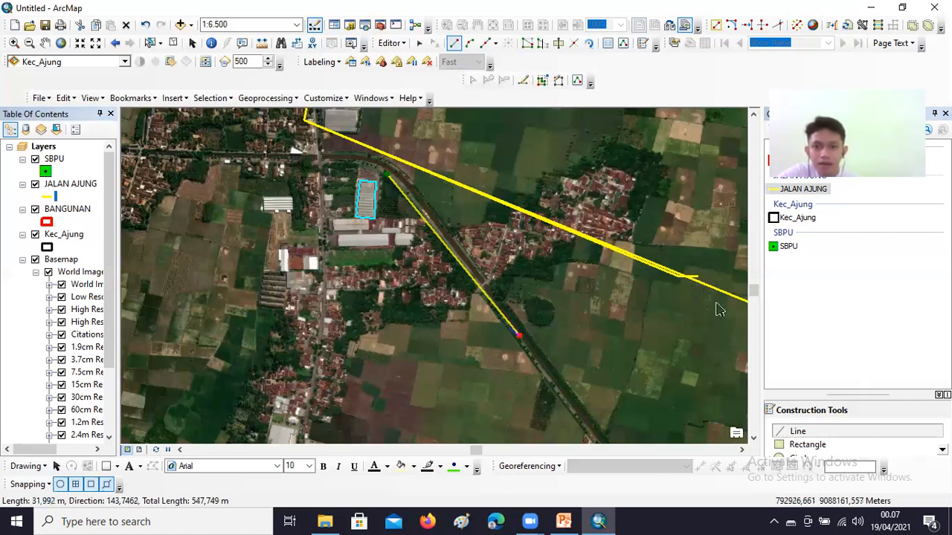
click(591, 424)
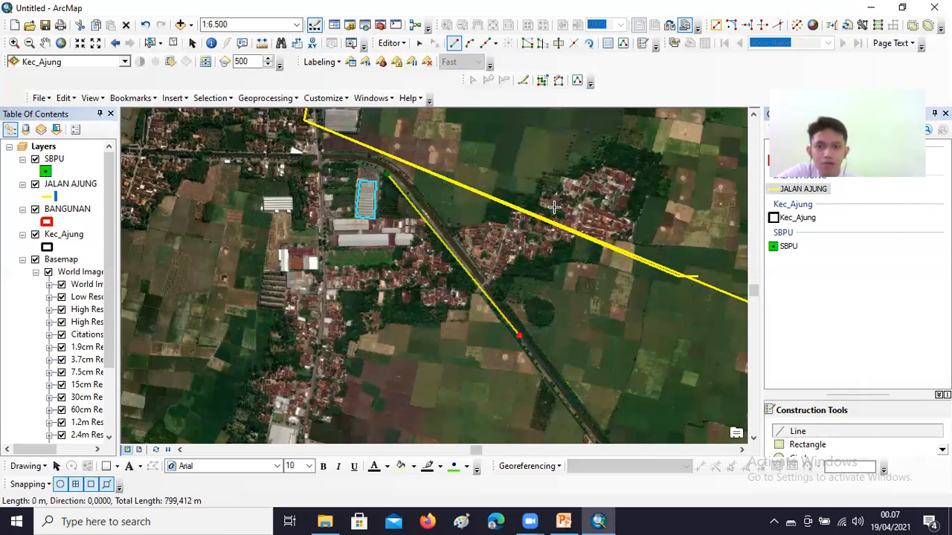
right_click(576, 309)
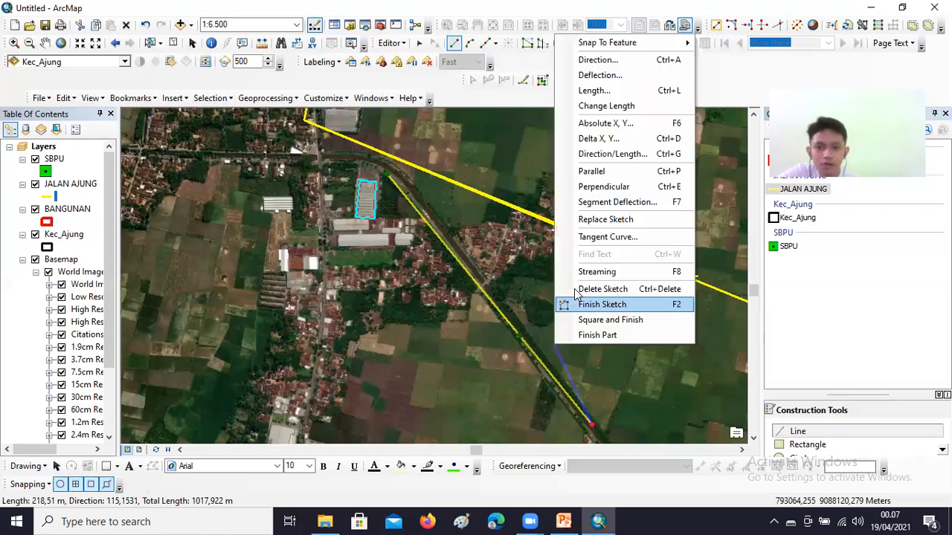
click(577, 301)
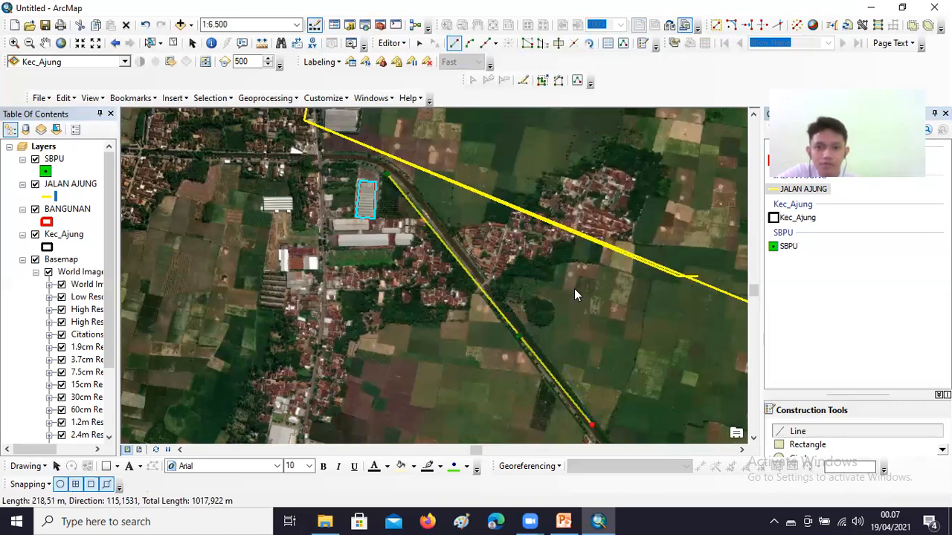